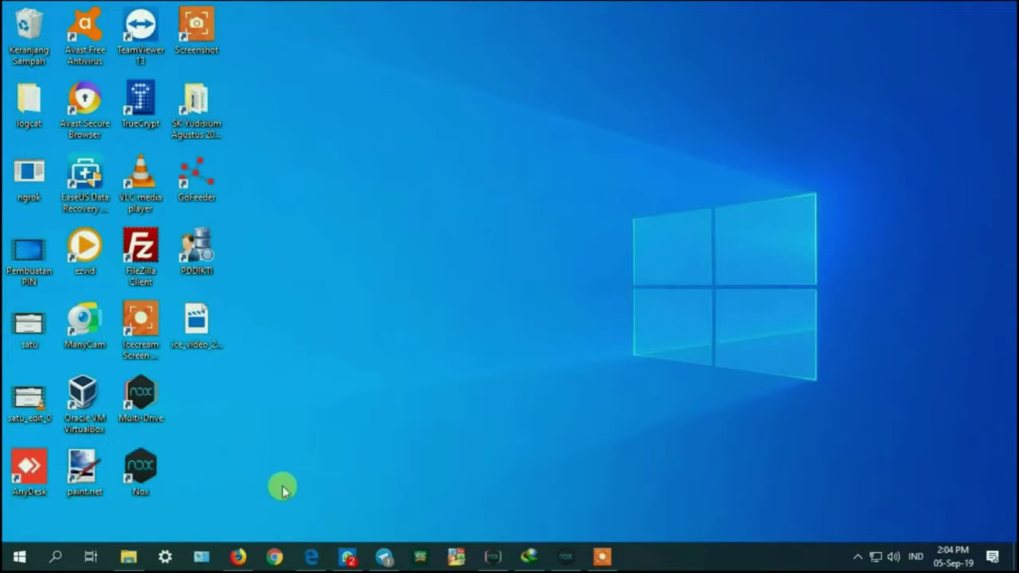
# Step: Open pin.ristekdikti.go.id in Chrome
pyautogui.click(277, 560)
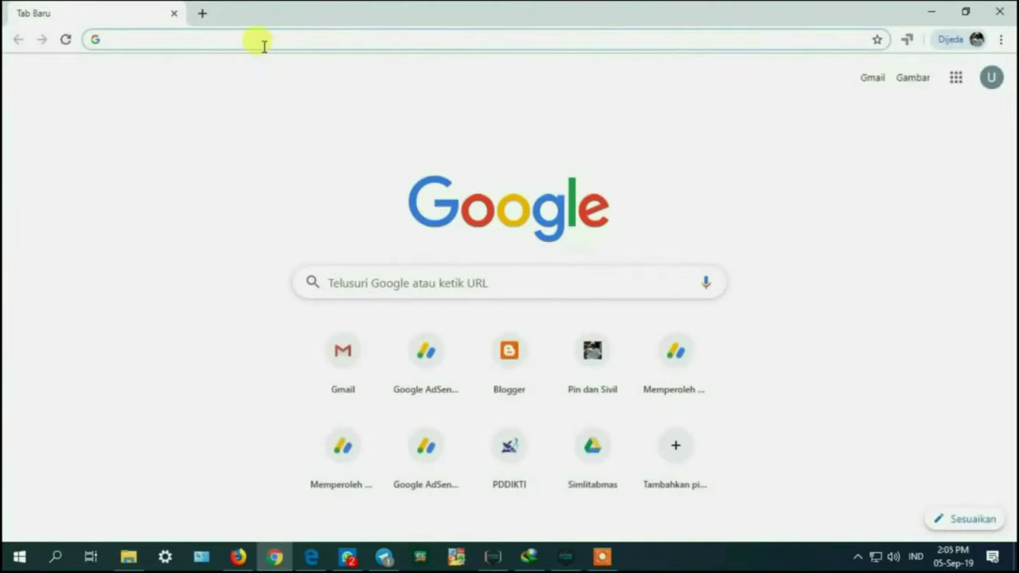
pyautogui.write('pin.')
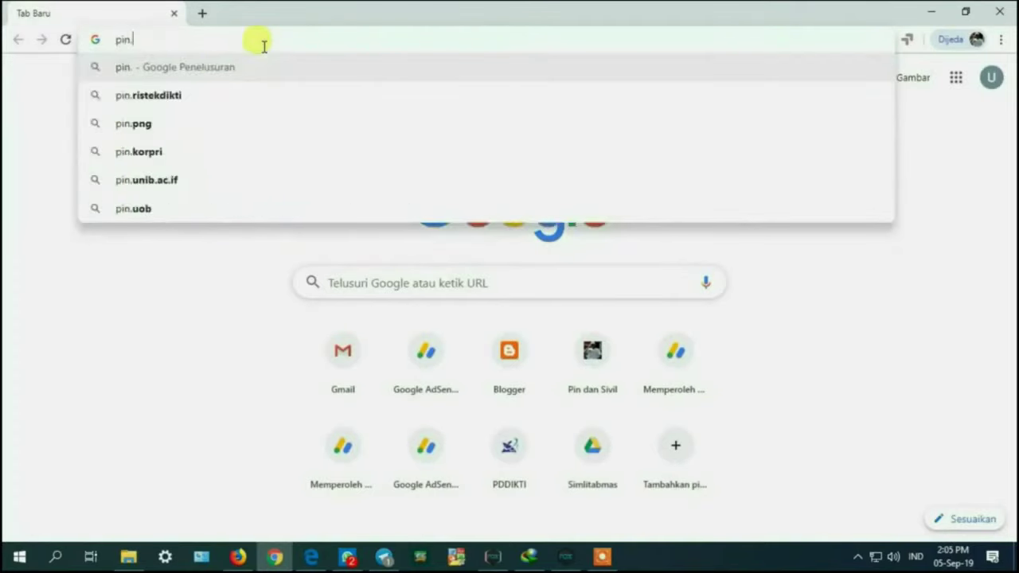
pyautogui.write('ristekdikt')
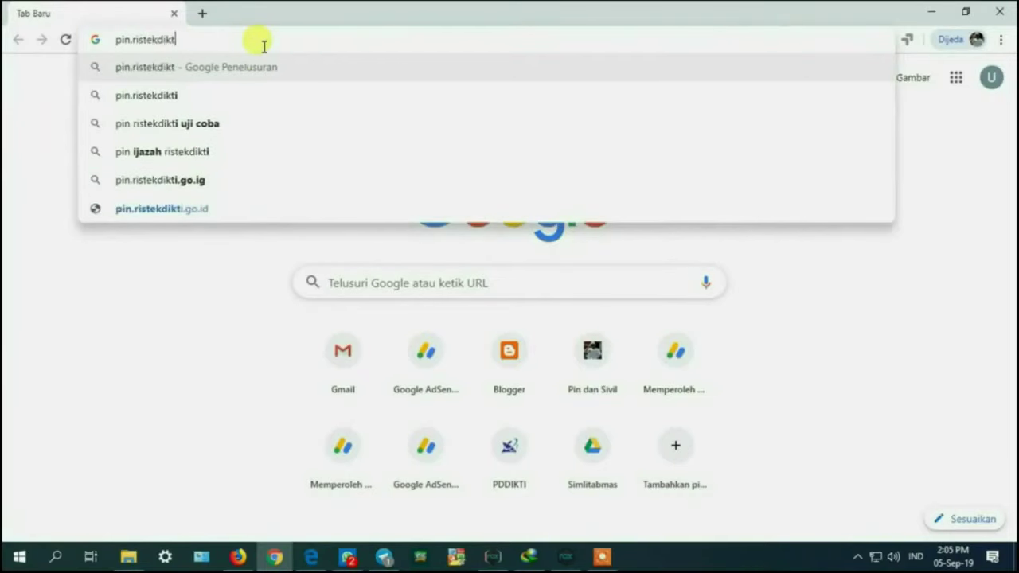
pyautogui.write('i.')
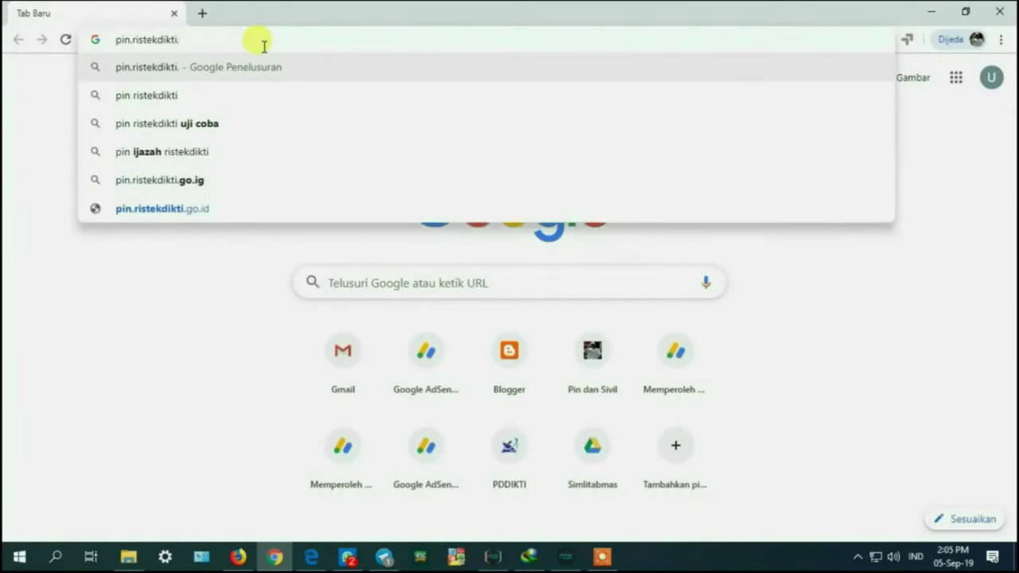
pyautogui.write('go.id')
pyautogui.press('Return')
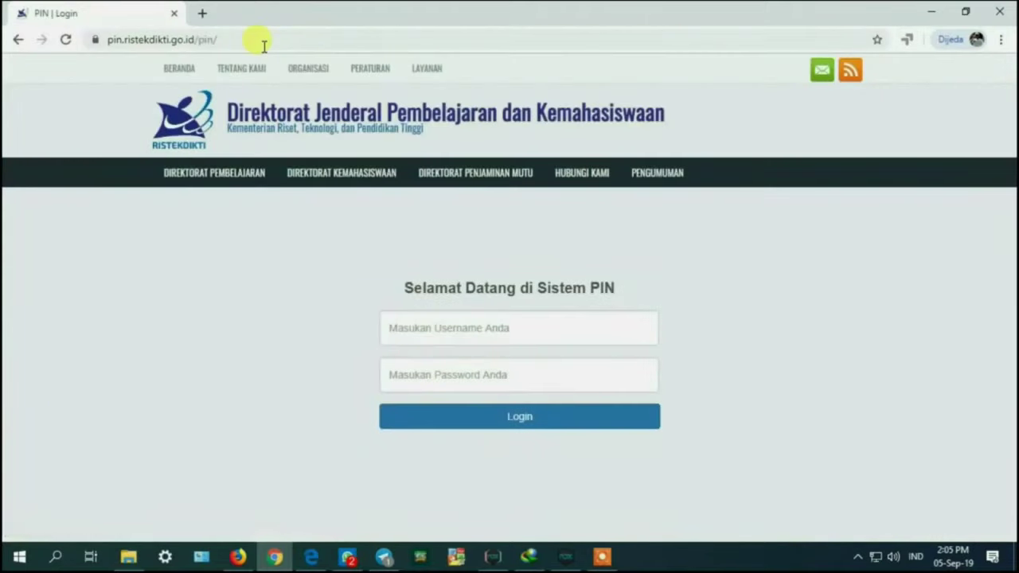
# Step: Log in to PIN Ristekdikti with the institution's username and password
pyautogui.click(523, 330)
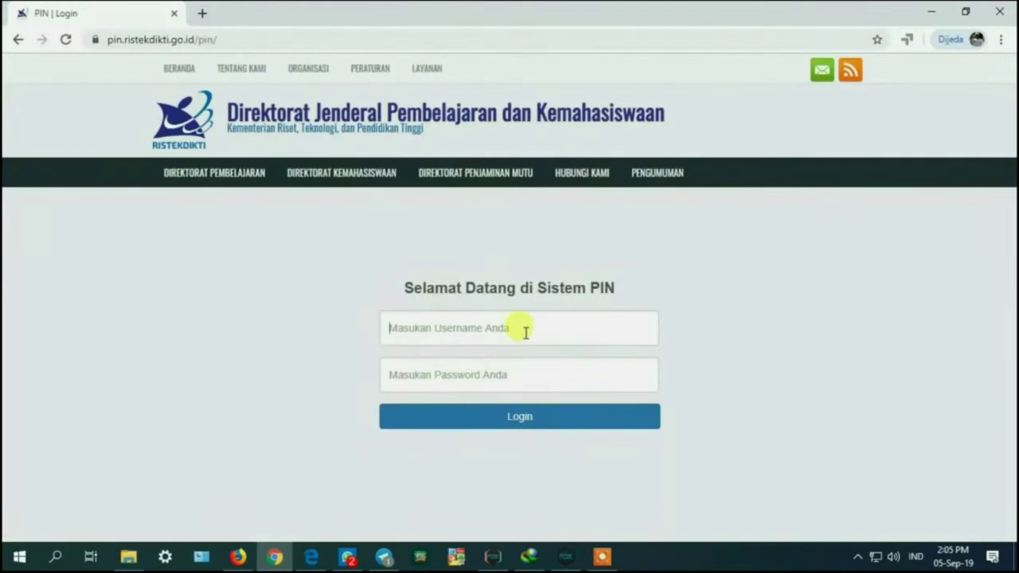
pyautogui.write('08')
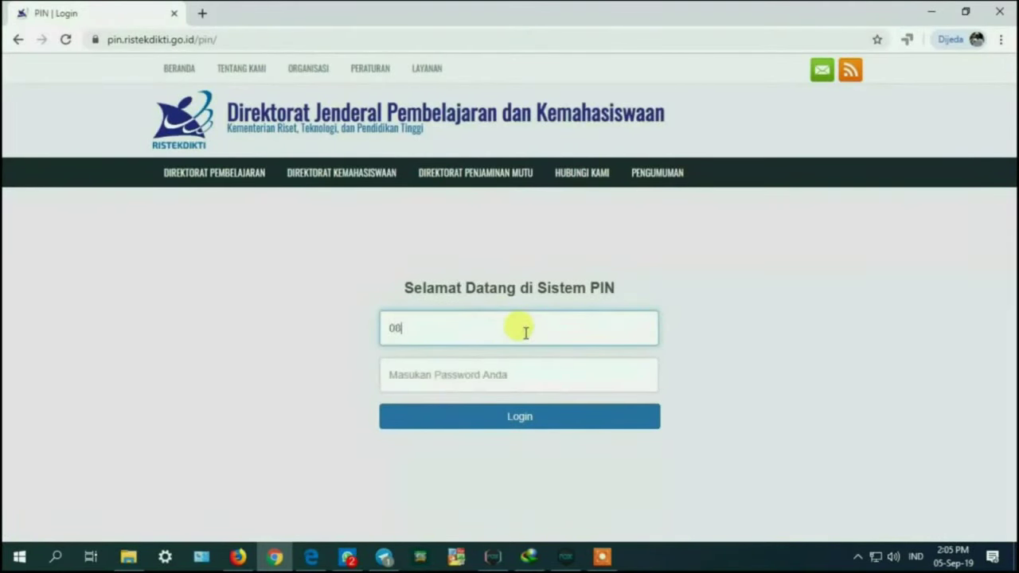
pyautogui.write('161010')
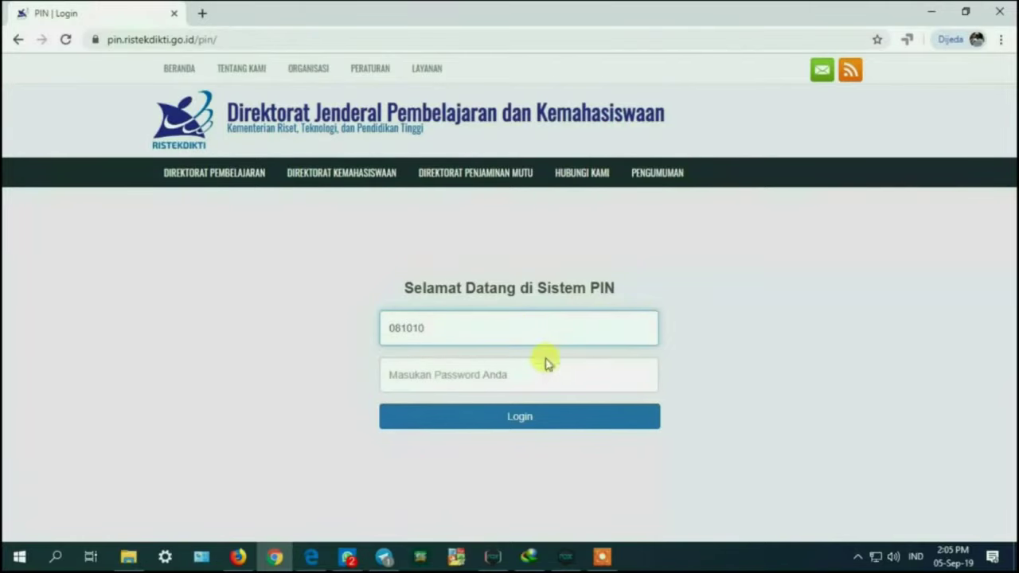
pyautogui.click(540, 362)
pyautogui.write('******')
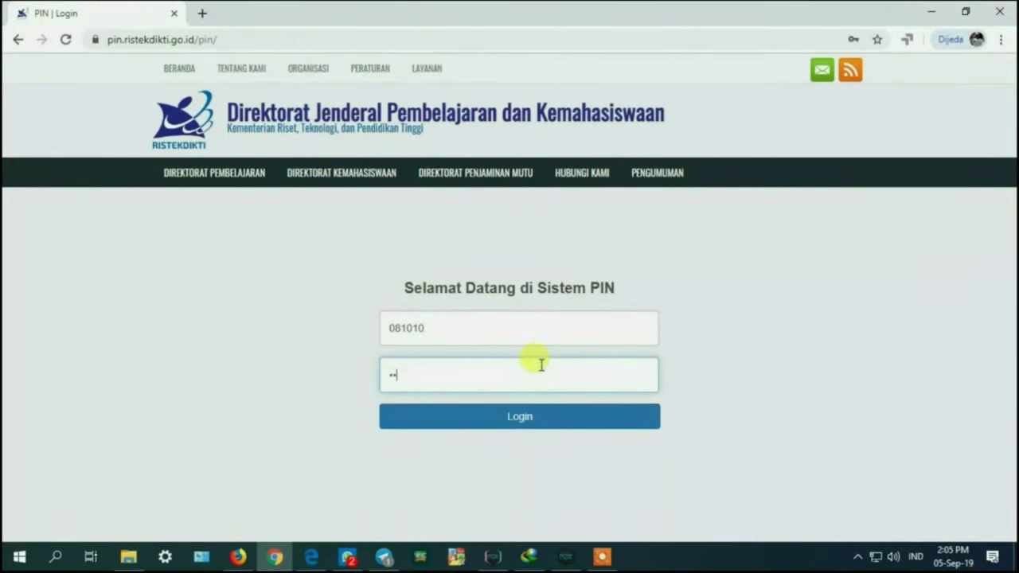
pyautogui.write('******')
pyautogui.click(546, 416)
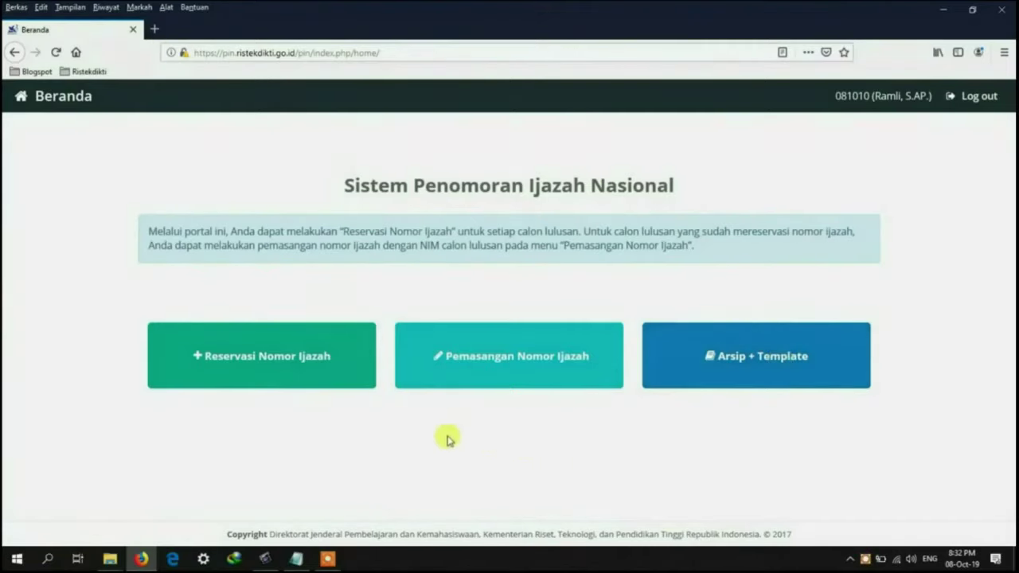
# Step: Open Reservasi Nomor Ijazah, list 100 programmes per page, and pick S1 Pendidikan Matematika
pyautogui.click(257, 358)
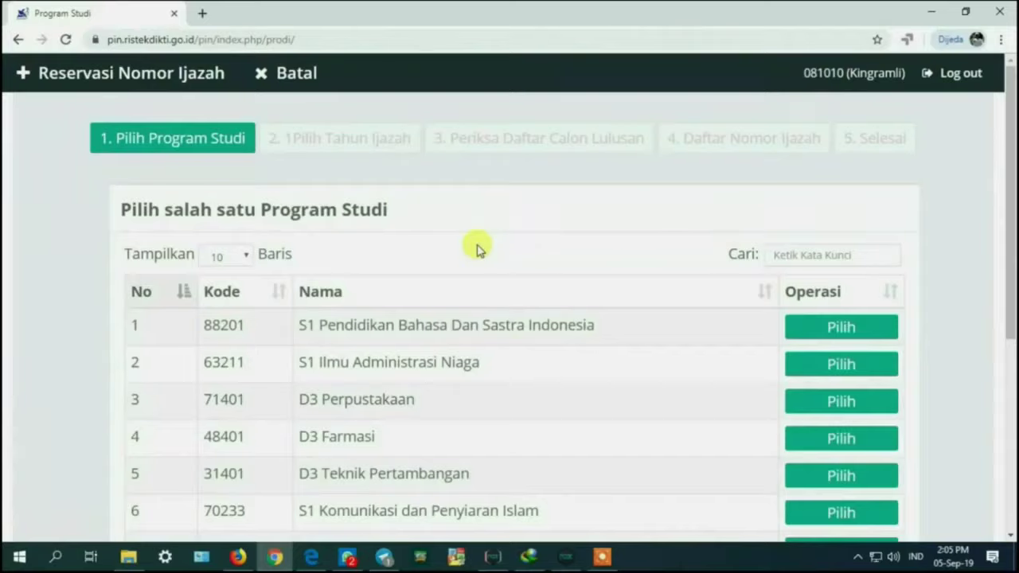
pyautogui.scroll(-2, 478, 242)
pyautogui.scroll(-3, 477, 243)
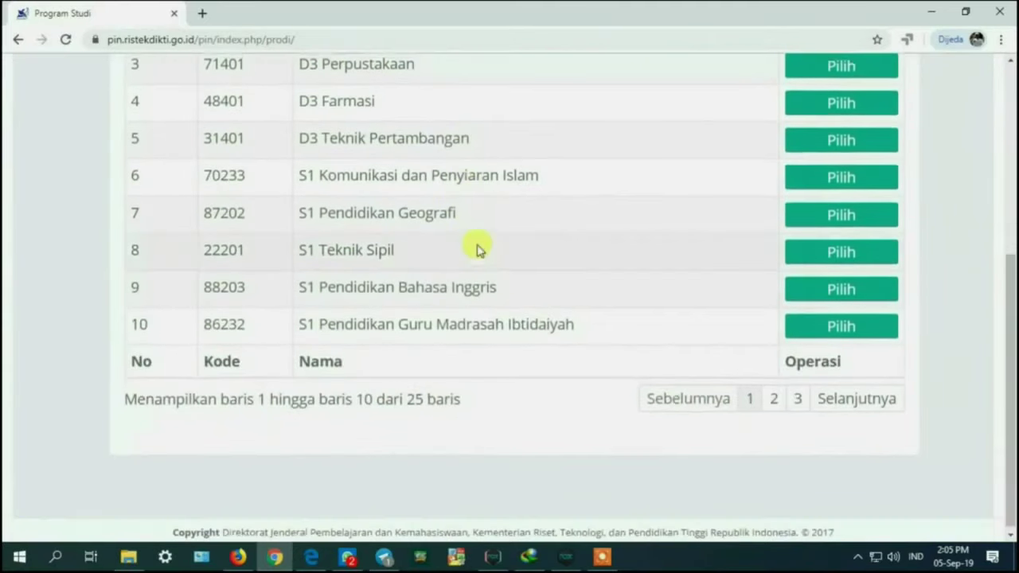
pyautogui.scroll(2, 477, 245)
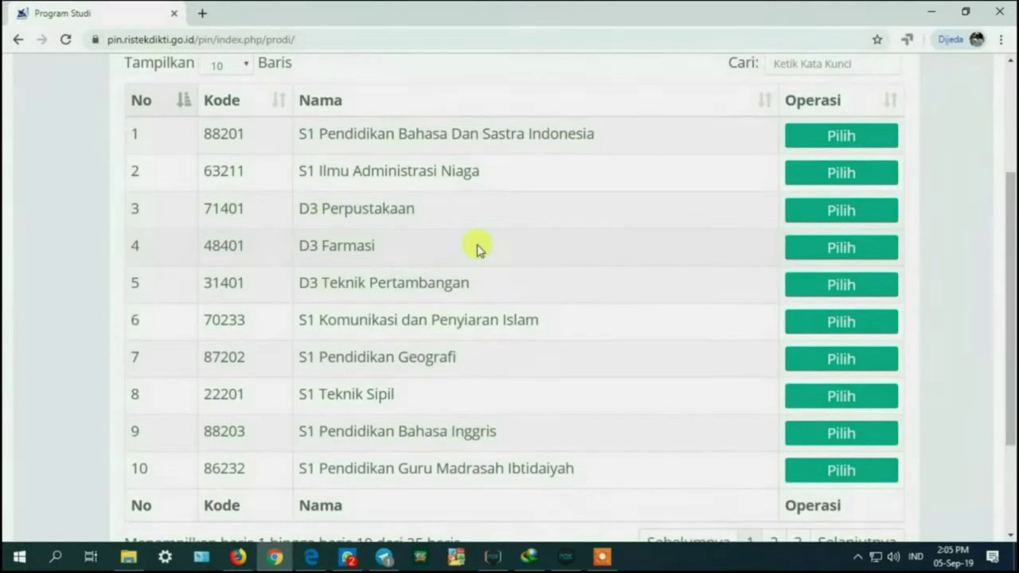
pyautogui.scroll(1, 477, 249)
pyautogui.click(242, 142)
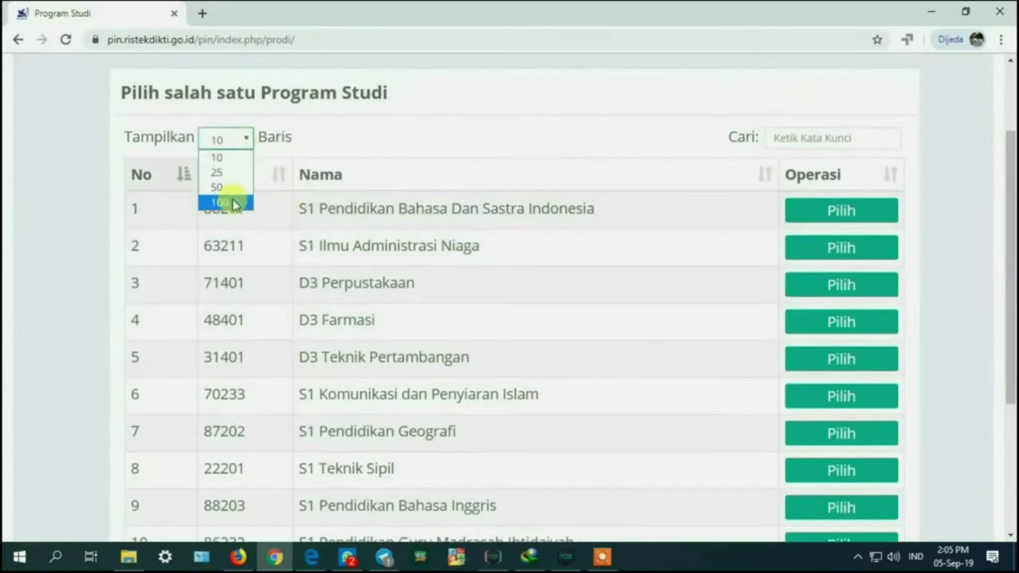
pyautogui.click(235, 202)
pyautogui.scroll(-3, 553, 235)
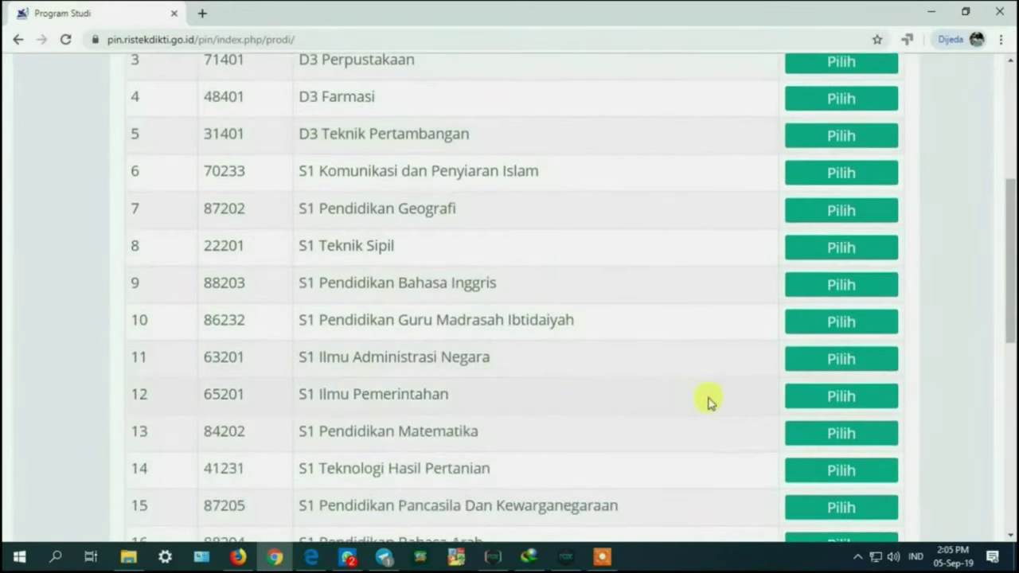
pyautogui.click(821, 437)
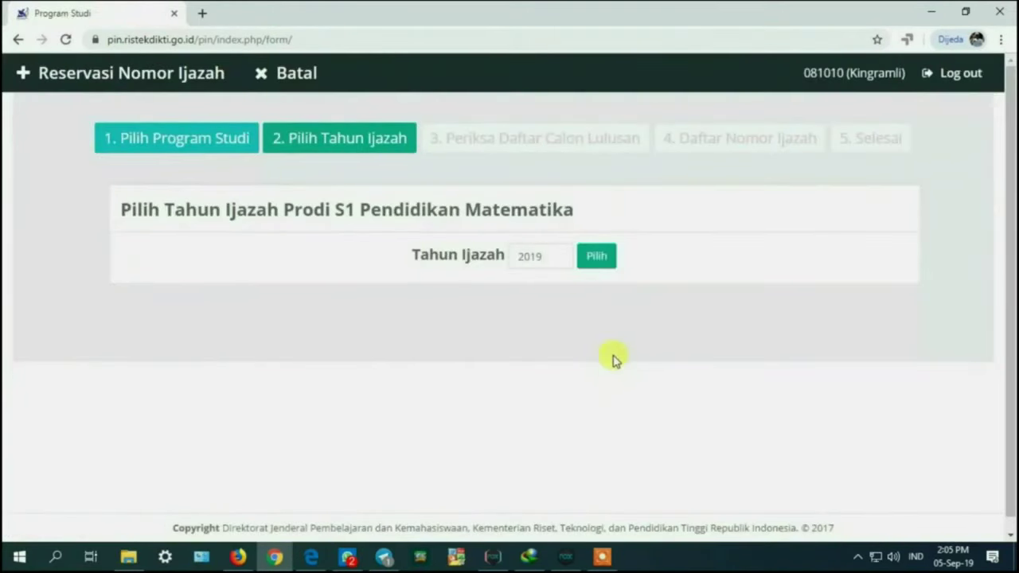
# Step: Set Tahun Ijazah to 2019 with the spinner and confirm it
pyautogui.click(560, 255)
pyautogui.click(559, 255)
pyautogui.click(558, 259)
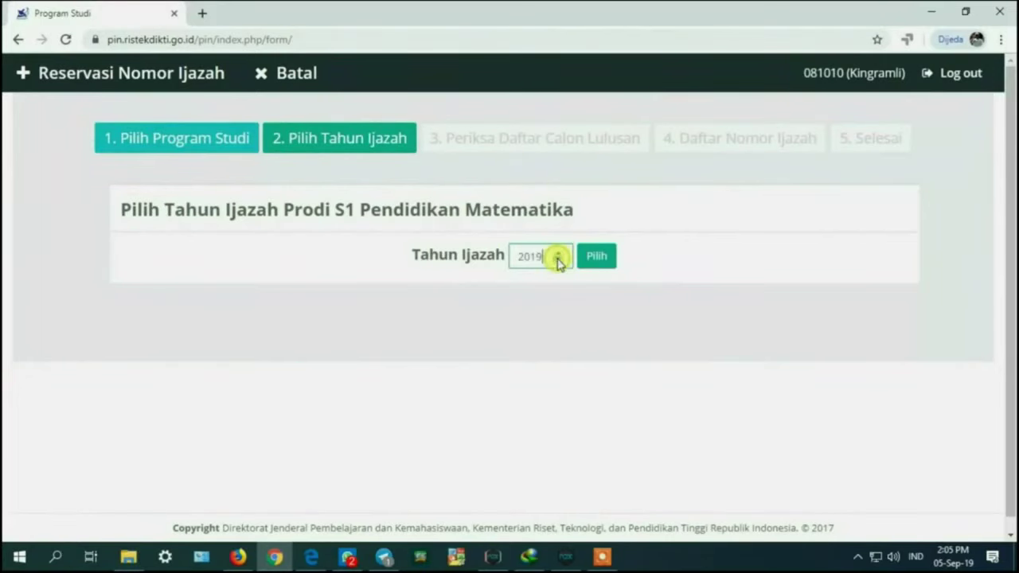
pyautogui.click(558, 260)
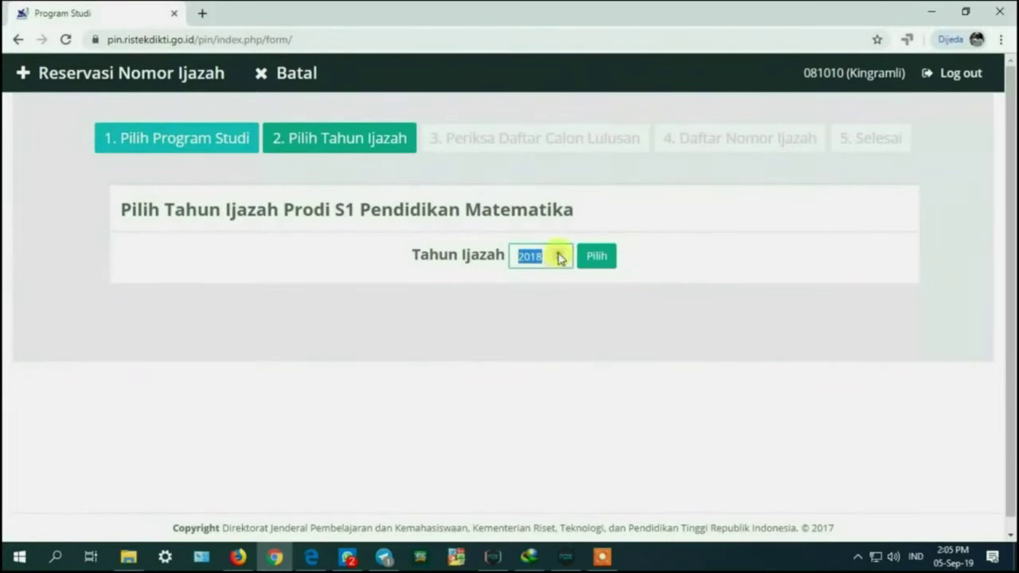
pyautogui.click(558, 251)
pyautogui.click(558, 252)
pyautogui.click(557, 261)
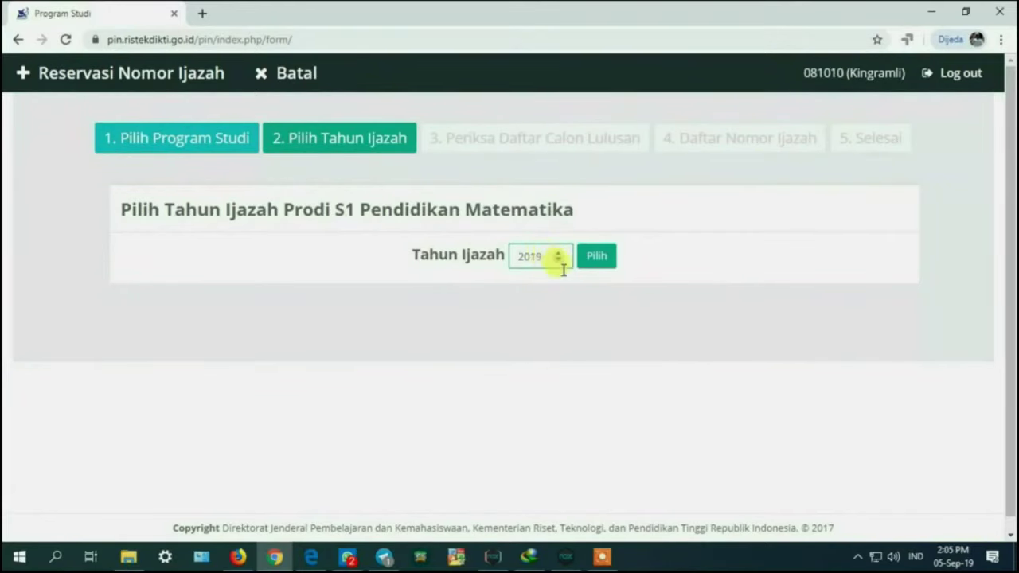
pyautogui.click(603, 257)
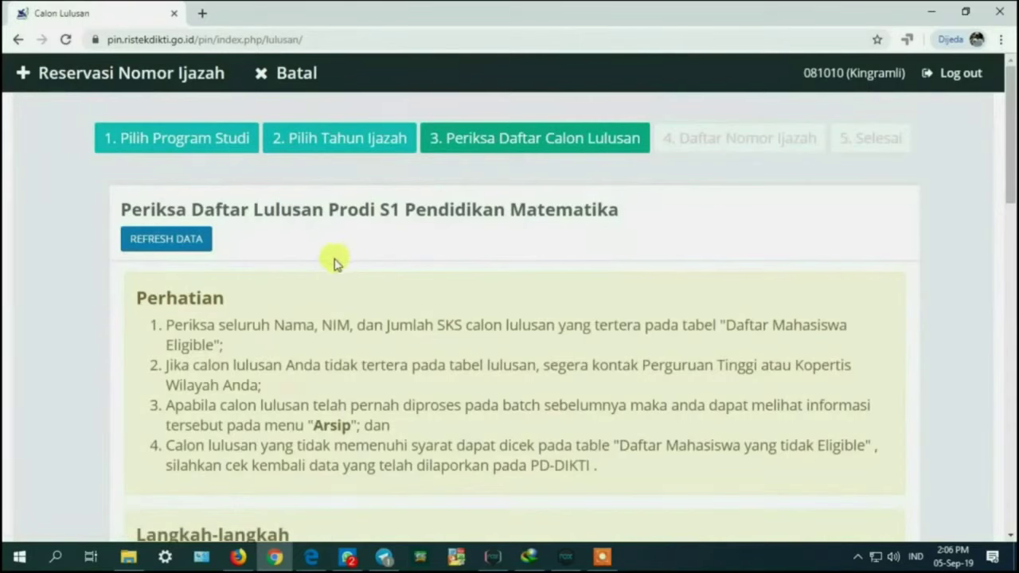
# Step: Refresh candidates, clear selections, show 100 per page, and sort the list by Nama
pyautogui.click(169, 245)
pyautogui.scroll(-5, 408, 298)
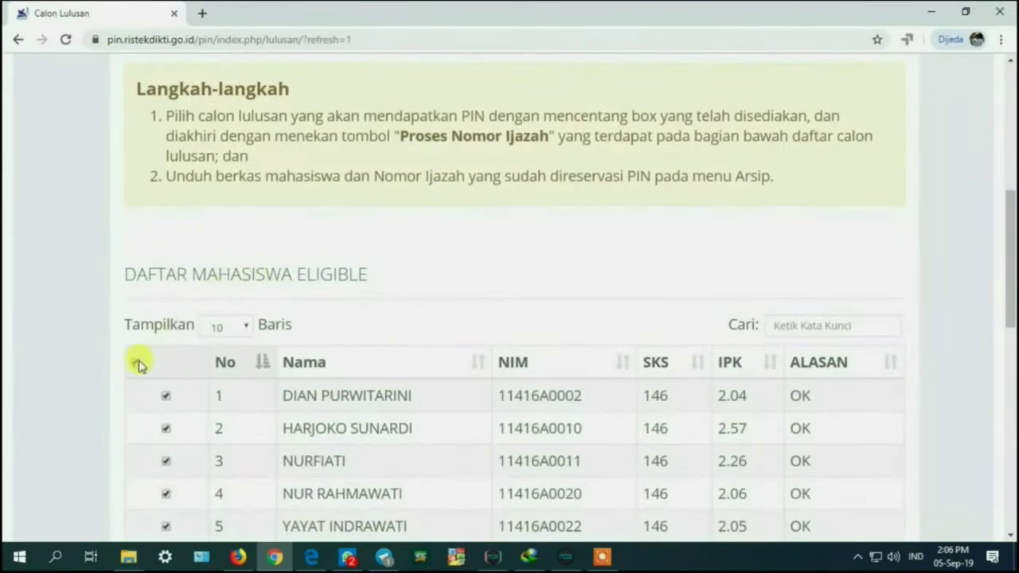
pyautogui.click(136, 362)
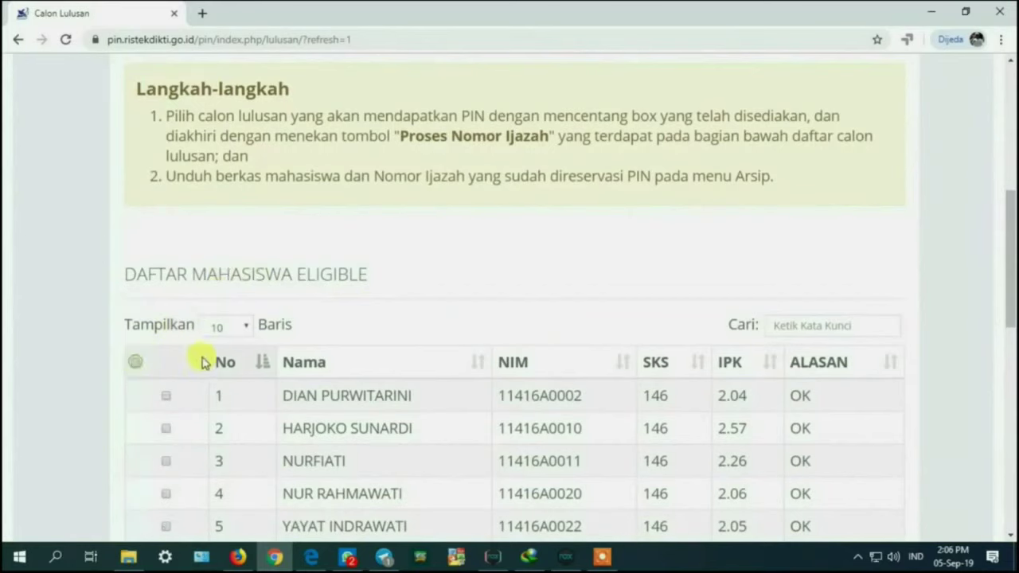
pyautogui.click(246, 325)
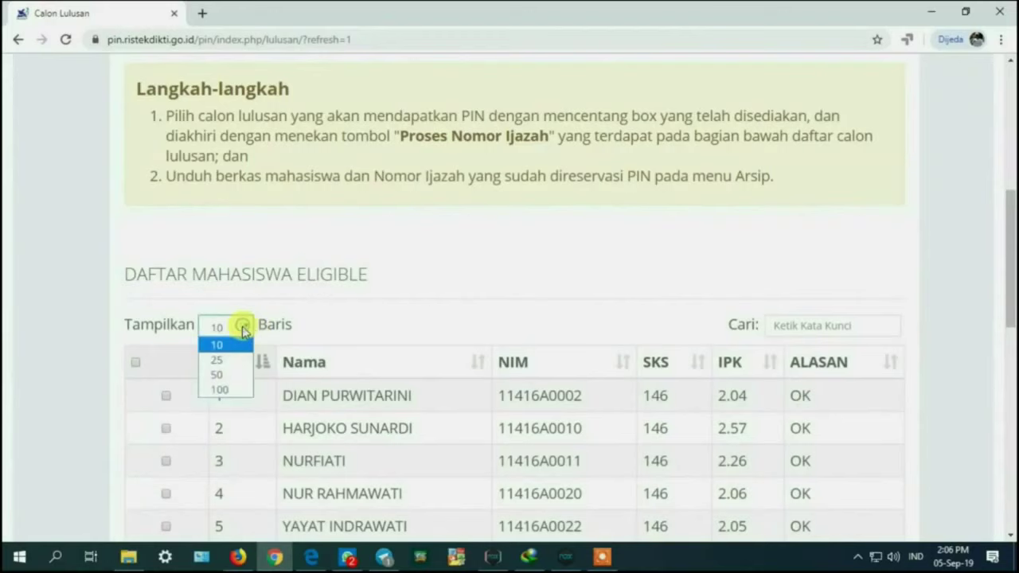
pyautogui.click(235, 390)
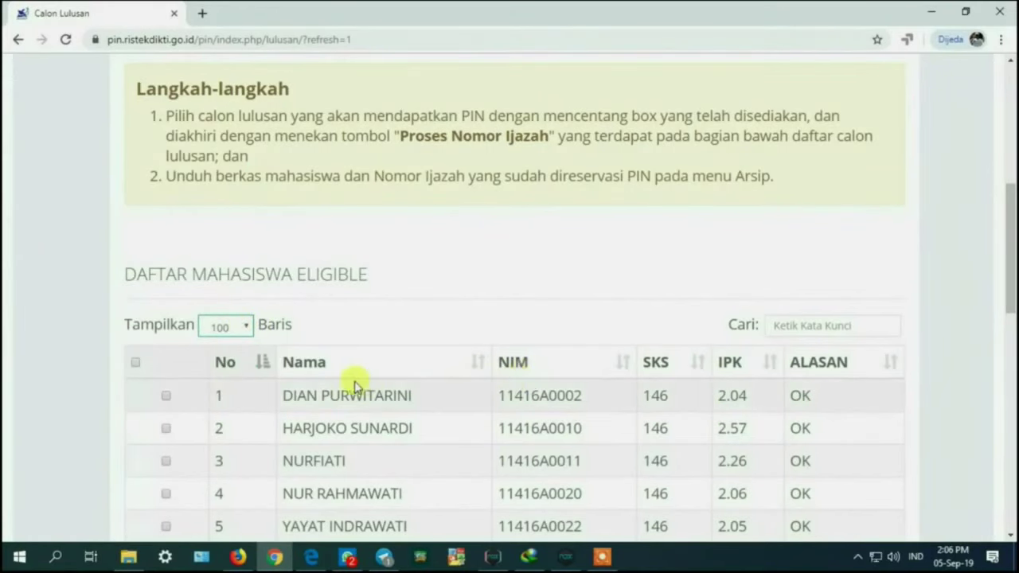
pyautogui.click(325, 366)
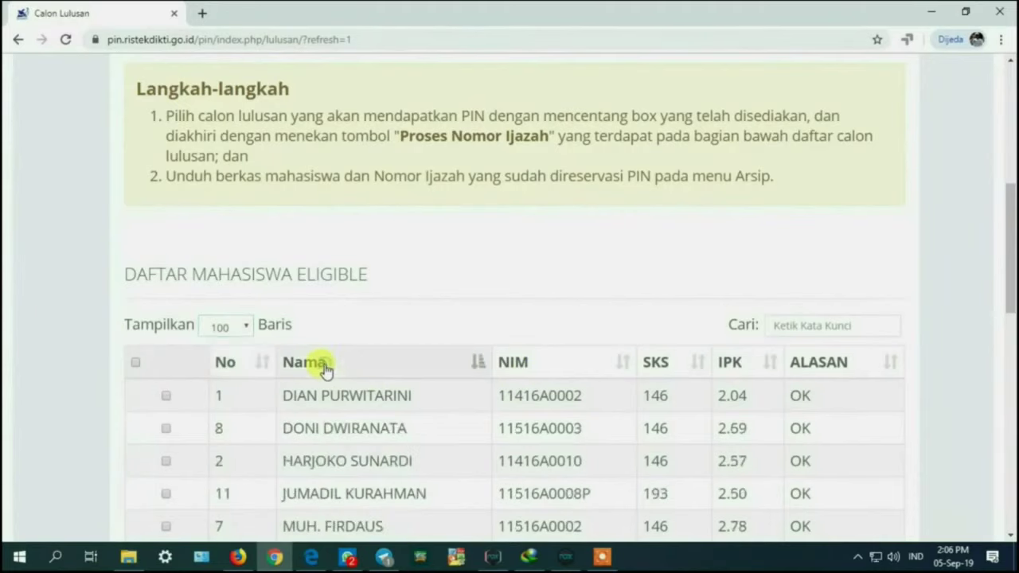
pyautogui.click(530, 367)
pyautogui.click(647, 365)
pyautogui.click(729, 363)
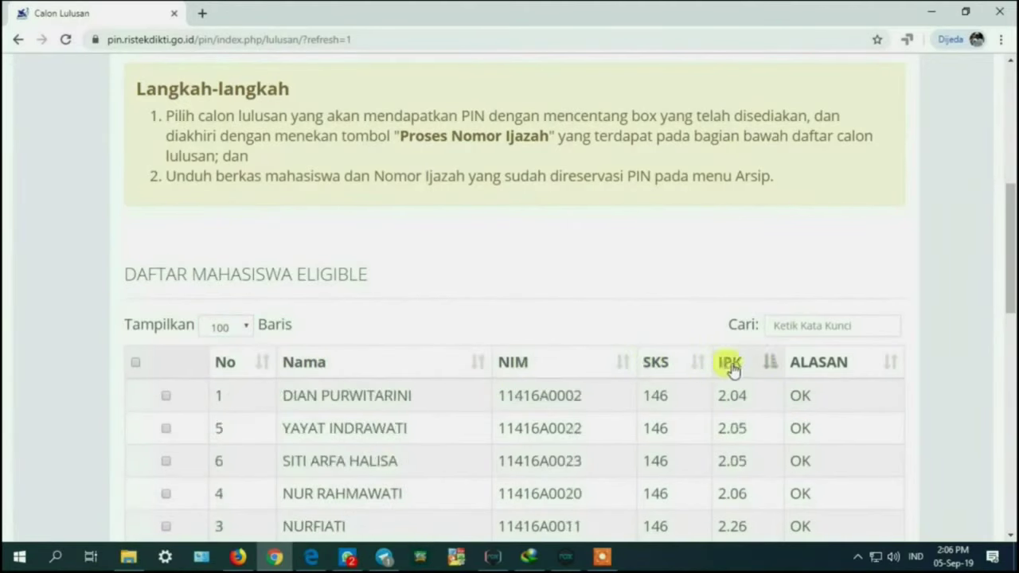
pyautogui.click(315, 364)
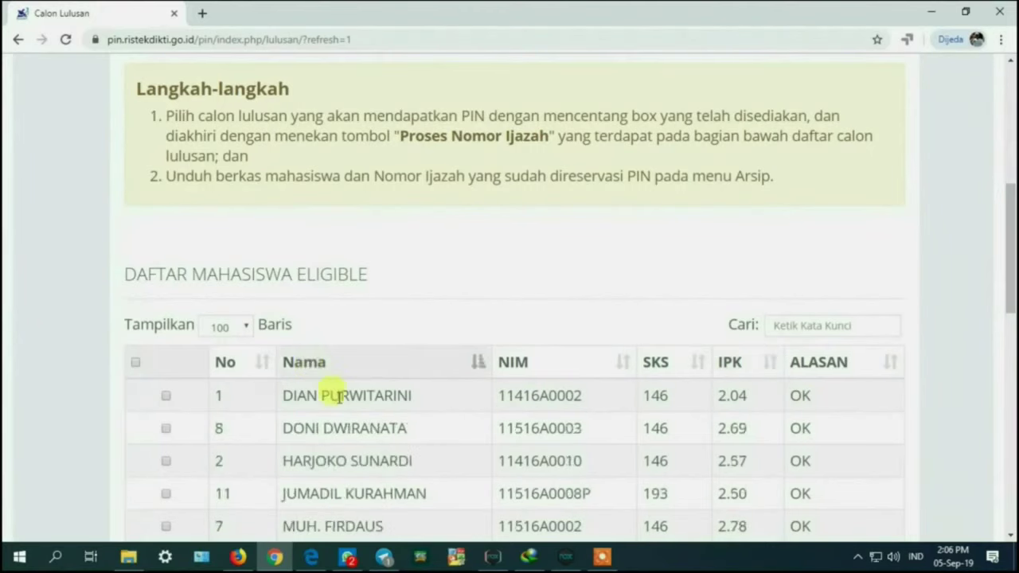
pyautogui.scroll(-2, 447, 422)
pyautogui.scroll(-3, 447, 422)
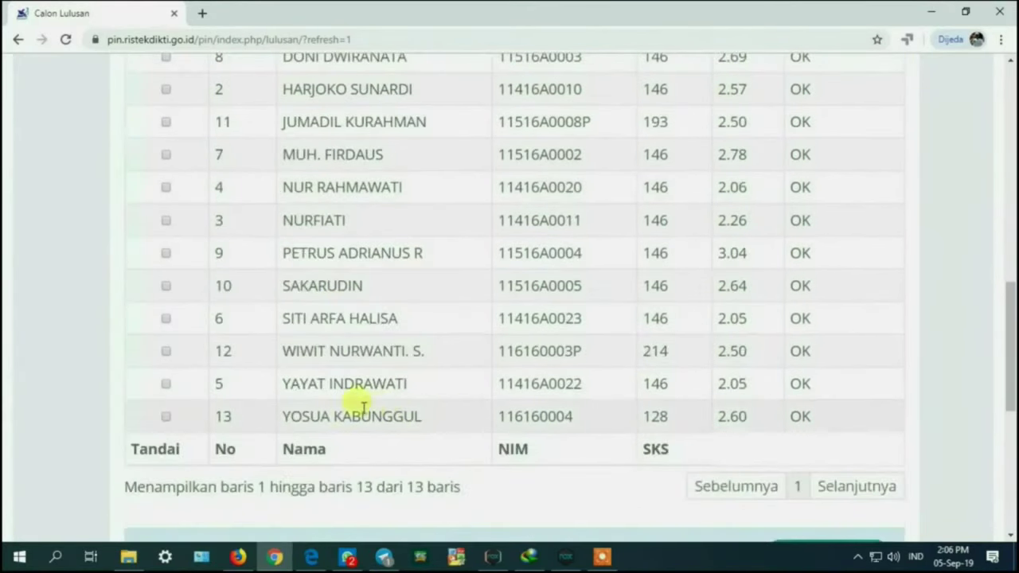
# Step: Tick graduate candidates No. 7, 8, 1, 6, 3 and 4 for diploma numbering
pyautogui.click(163, 154)
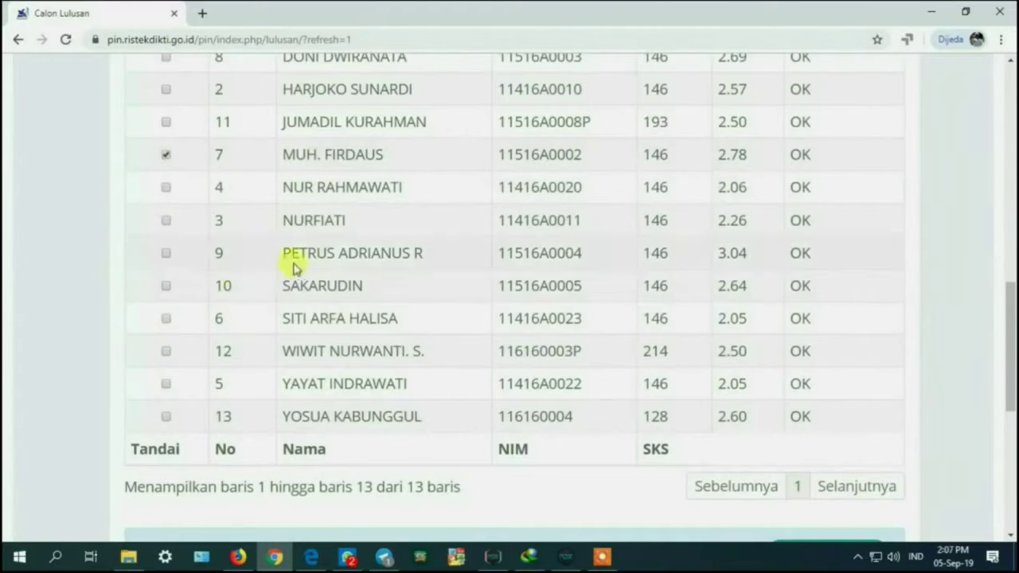
pyautogui.scroll(2, 299, 261)
pyautogui.click(166, 206)
pyautogui.click(166, 173)
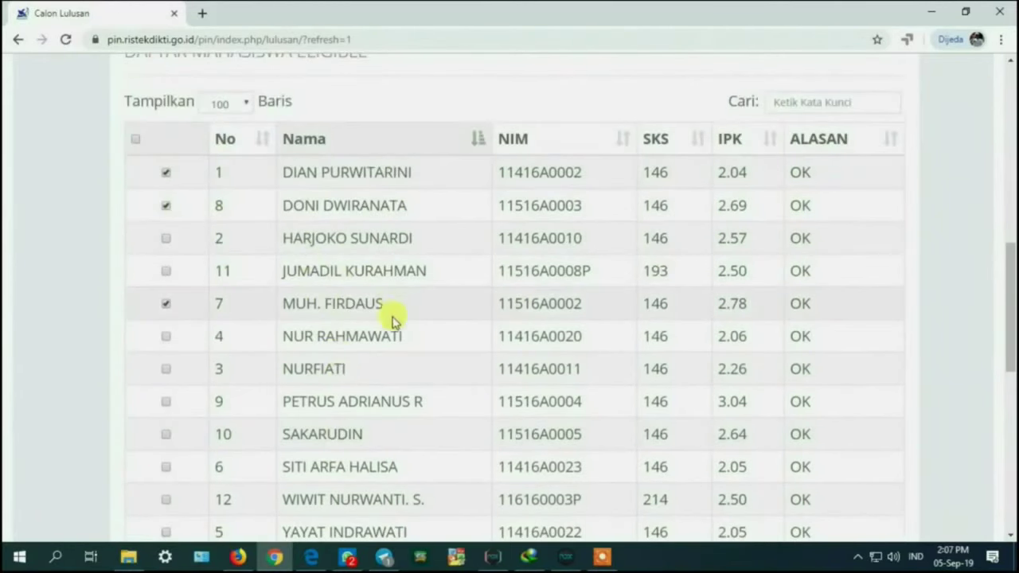
pyautogui.click(166, 467)
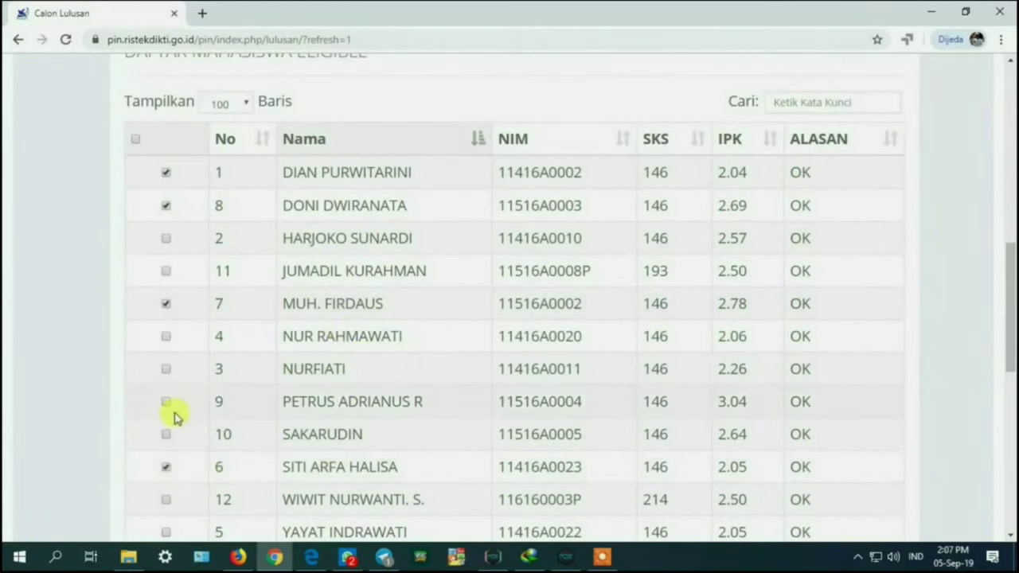
pyautogui.scroll(-2, 208, 387)
pyautogui.click(165, 221)
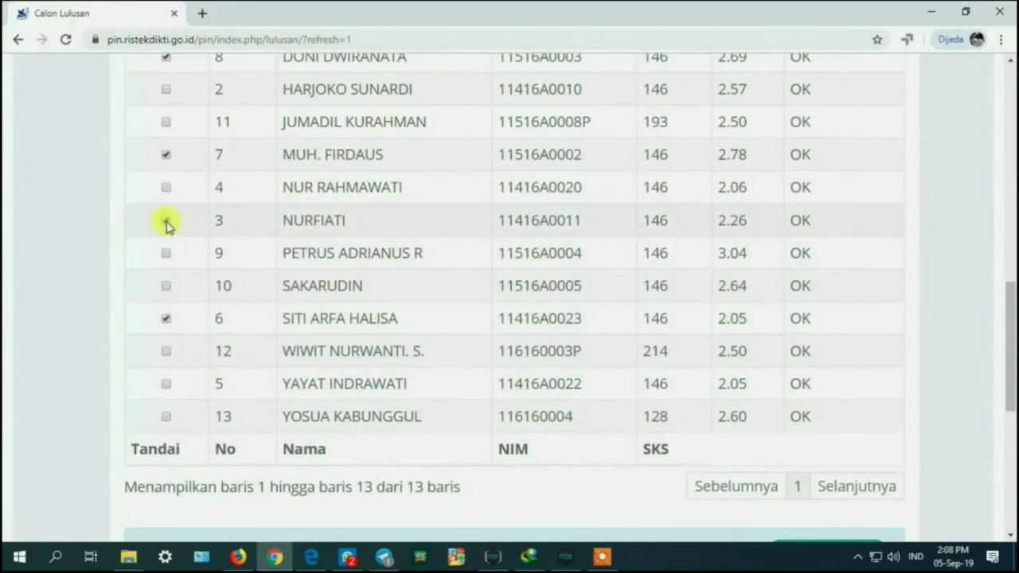
pyautogui.click(166, 189)
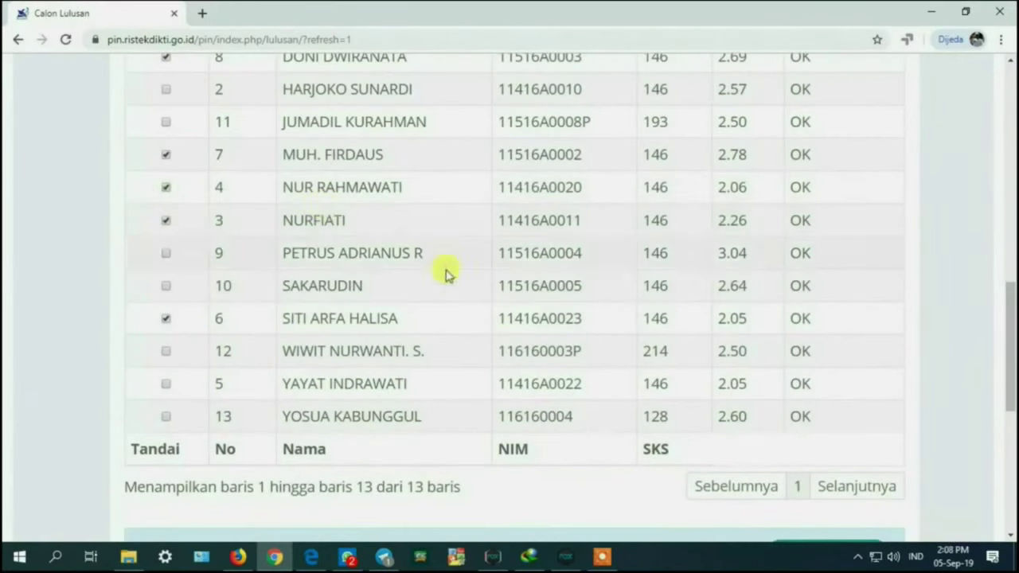
pyautogui.scroll(-2, 587, 325)
pyautogui.scroll(1, 701, 390)
pyautogui.scroll(3, 526, 370)
pyautogui.scroll(-3, 773, 390)
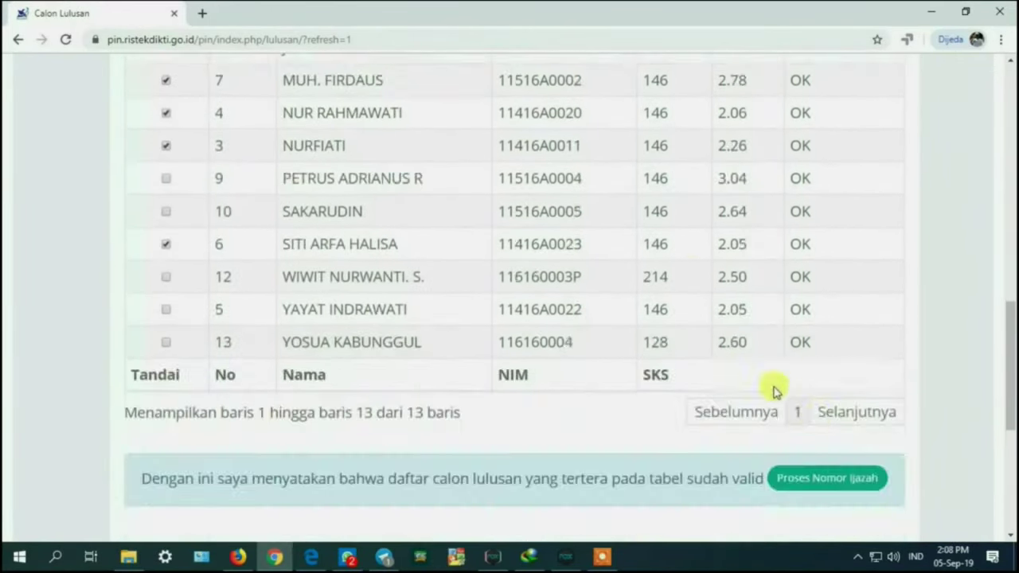
# Step: Generate diploma numbers for the six ticked graduates, review them, and end the submission
pyautogui.click(833, 477)
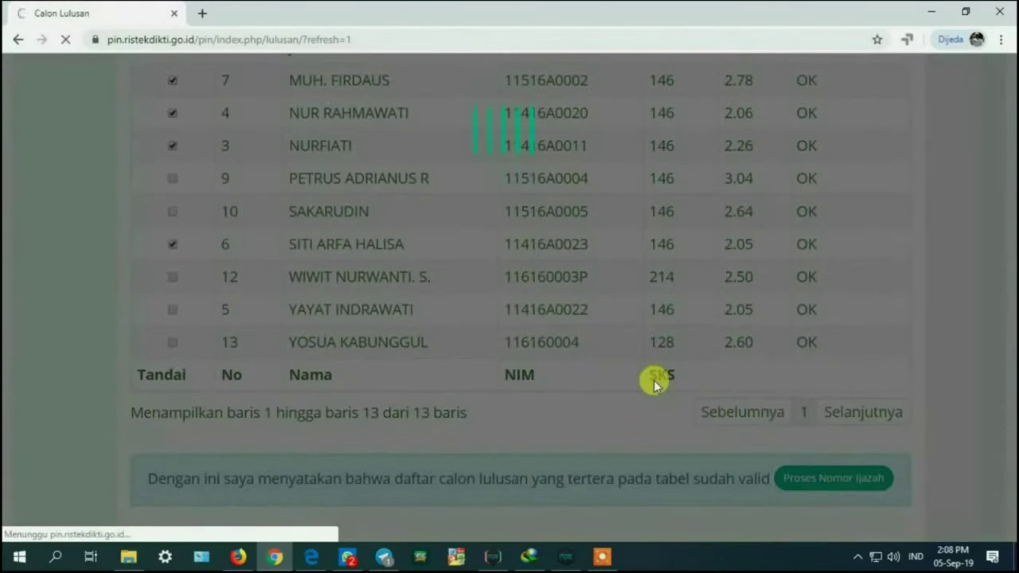
pyautogui.scroll(-3, 531, 341)
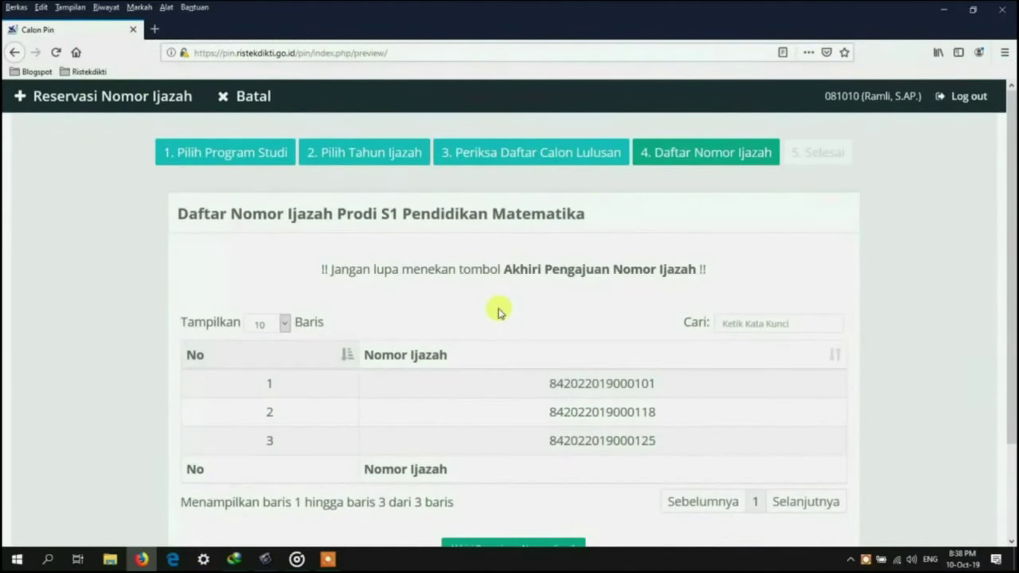
pyautogui.moveTo(549, 383); pyautogui.dragTo(613, 383)
pyautogui.click(621, 354)
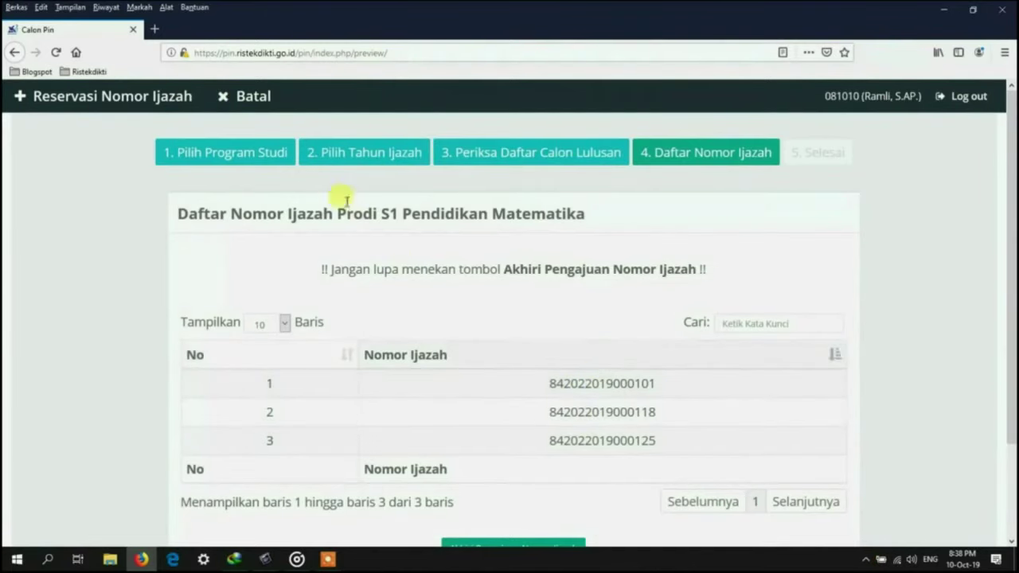
pyautogui.click(245, 99)
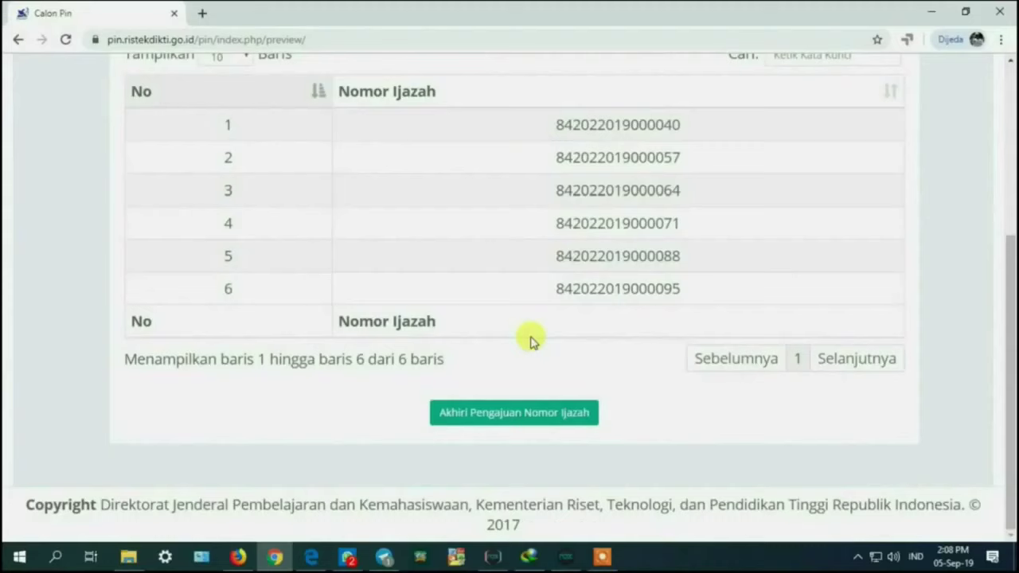
pyautogui.click(510, 410)
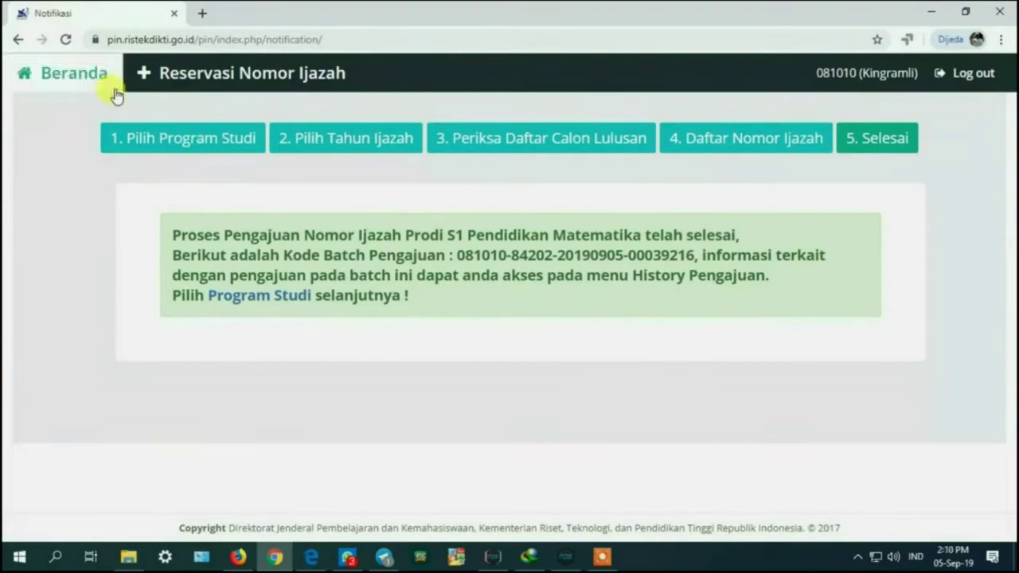
# Step: Return to the Beranda home page via the top navigation bar
pyautogui.click(111, 86)
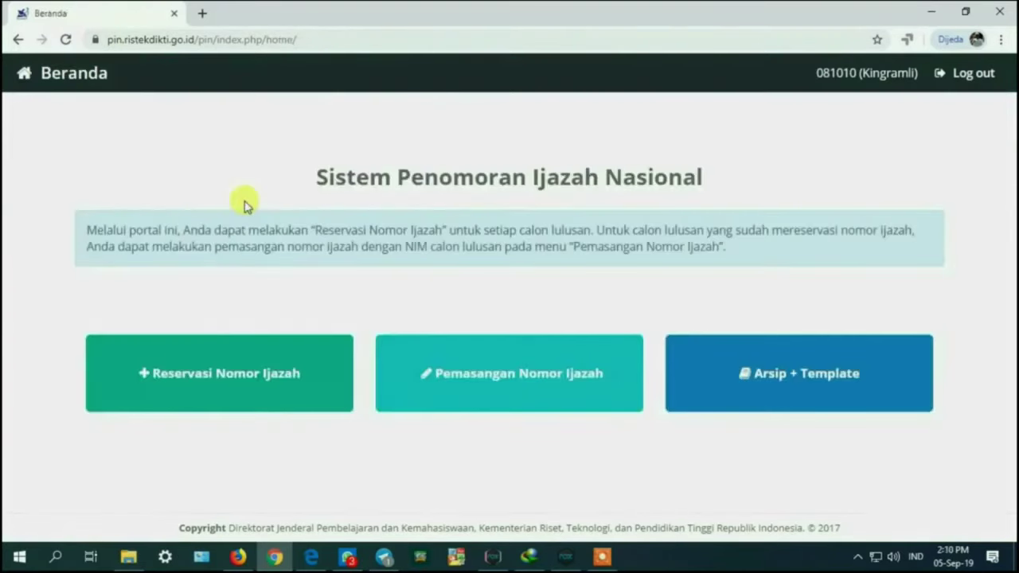
# Step: Open Pemasangan Nomor Ijazah, list 100 programmes, and choose S1 Pendidikan Matematika
pyautogui.click(543, 358)
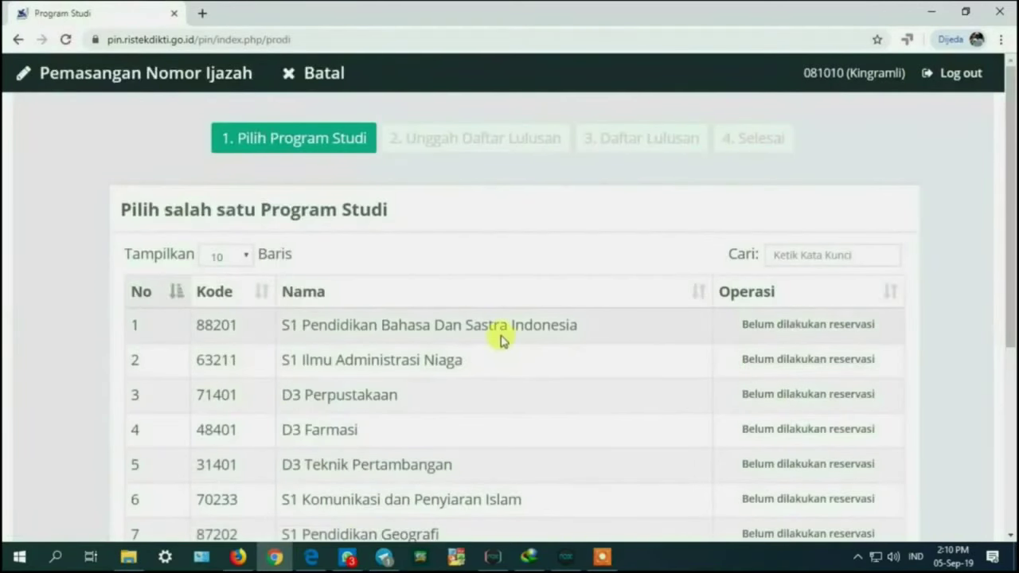
pyautogui.scroll(-1, 499, 340)
pyautogui.scroll(-1, 499, 340)
pyautogui.click(219, 182)
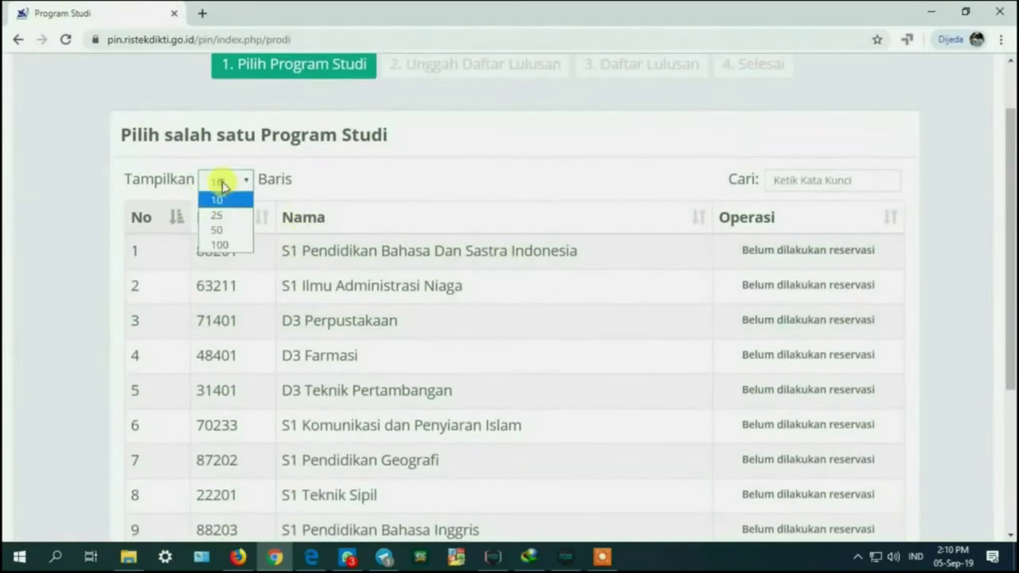
pyautogui.click(220, 248)
pyautogui.scroll(-2, 625, 369)
pyautogui.scroll(-3, 625, 369)
pyautogui.click(769, 298)
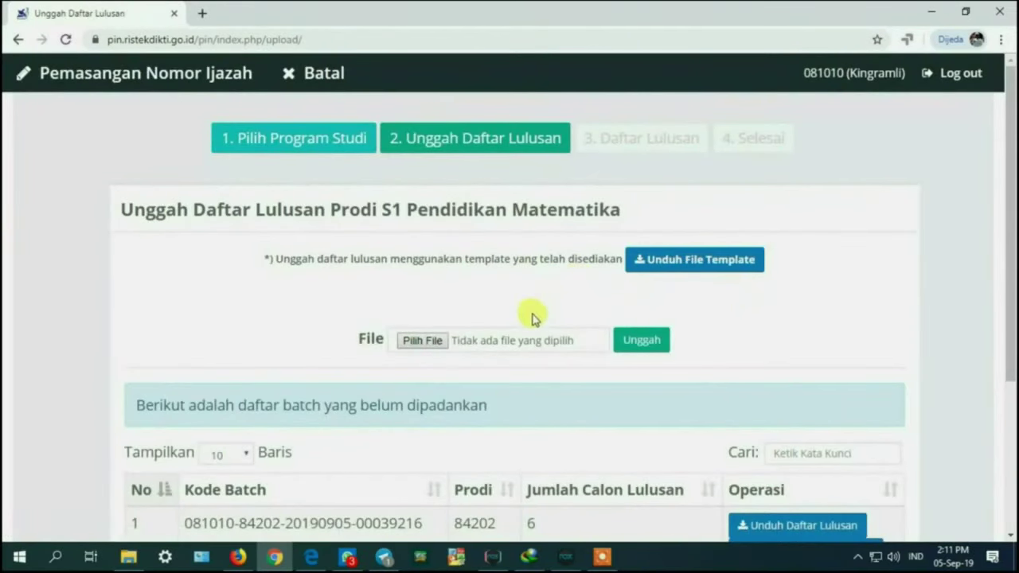
# Step: Download the candidate graduate list and diploma number list, then open PIN (1).xlsx
pyautogui.scroll(-1, 371, 246)
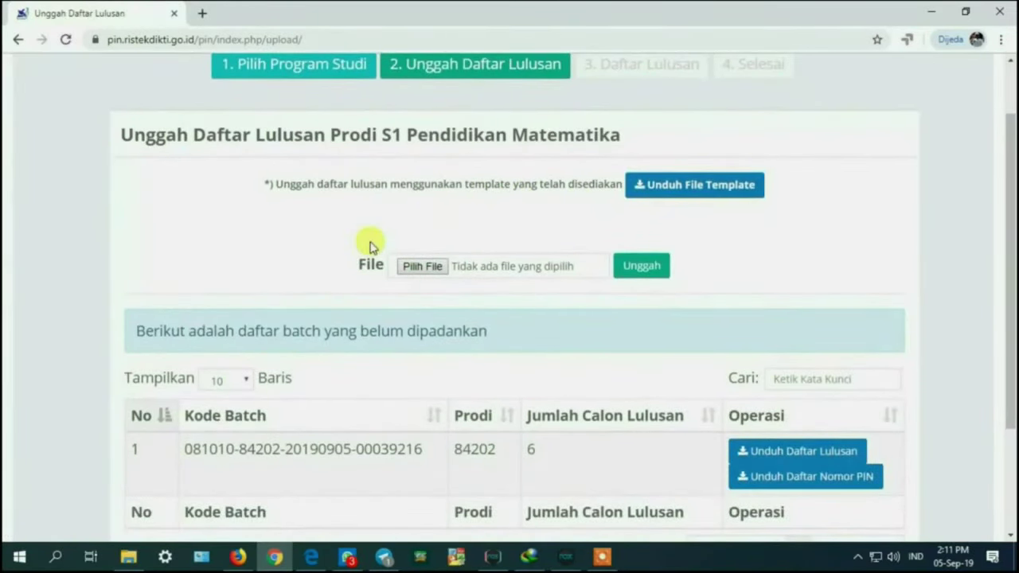
pyautogui.scroll(1, 371, 246)
pyautogui.scroll(-3, 371, 246)
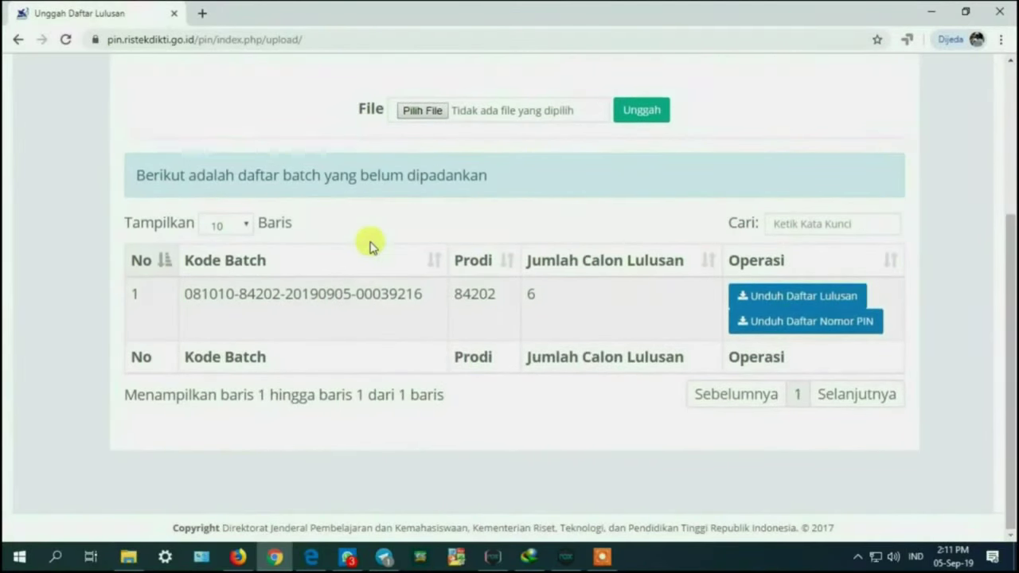
pyautogui.click(786, 295)
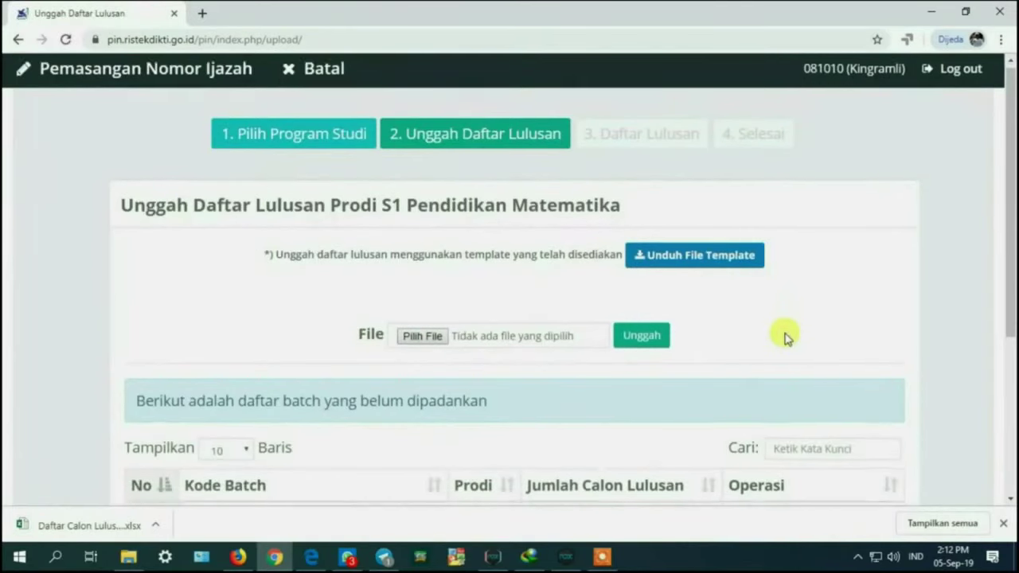
pyautogui.scroll(-1, 785, 366)
pyautogui.click(785, 477)
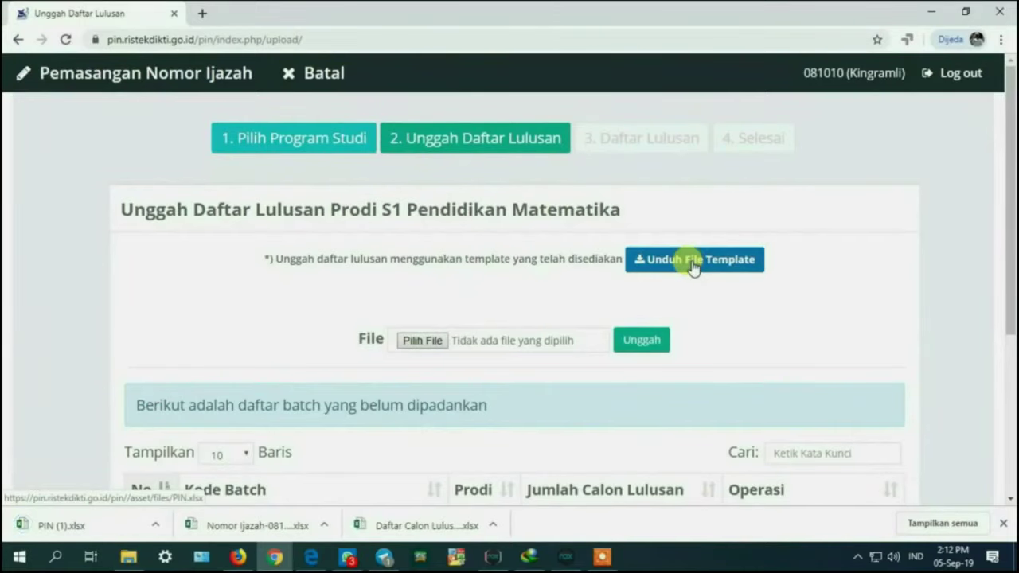
pyautogui.click(62, 528)
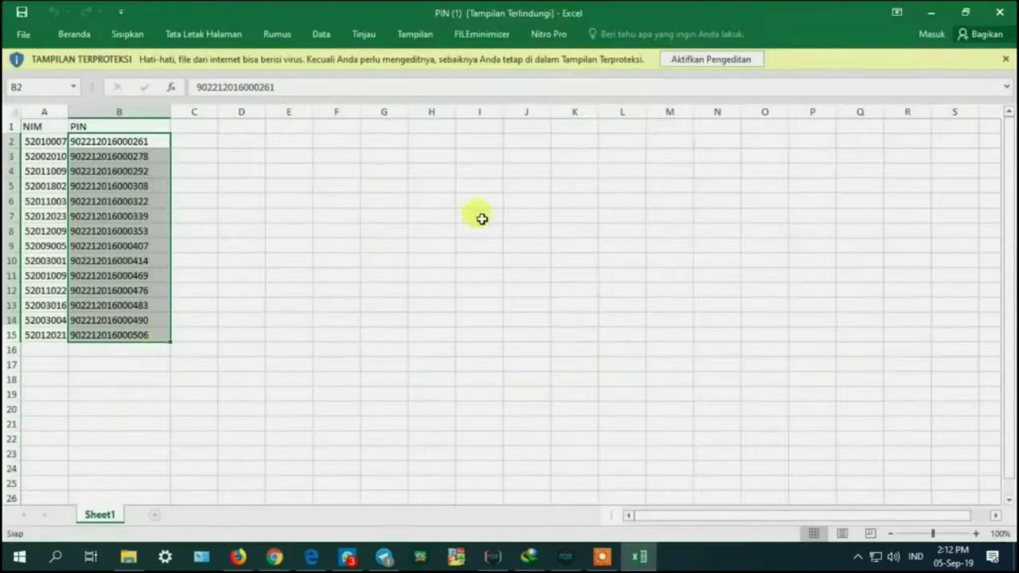
# Step: Enable editing in PIN (1) and the downloaded Daftar Calon Lulusan workbook
pyautogui.click(686, 59)
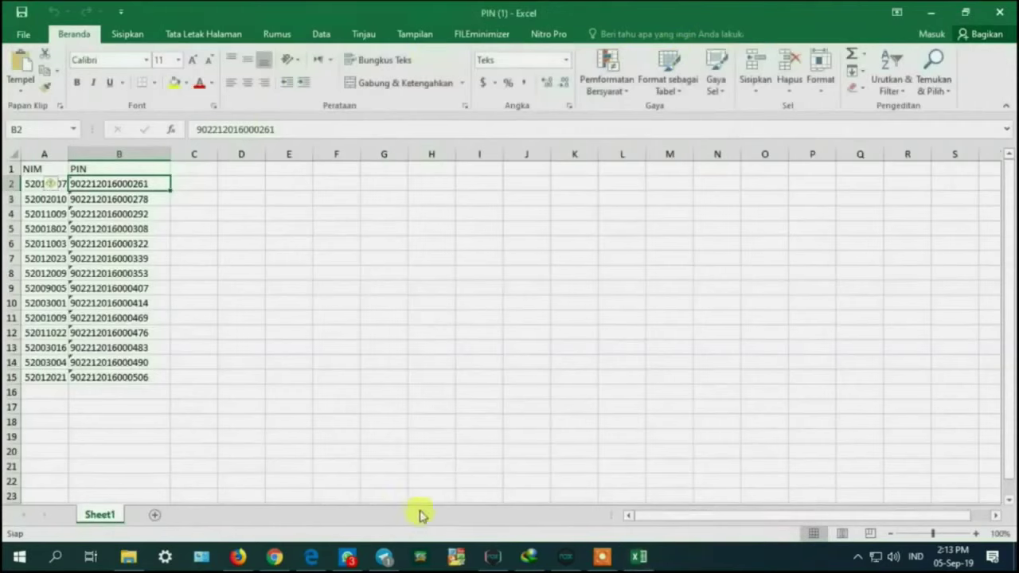
pyautogui.click(274, 560)
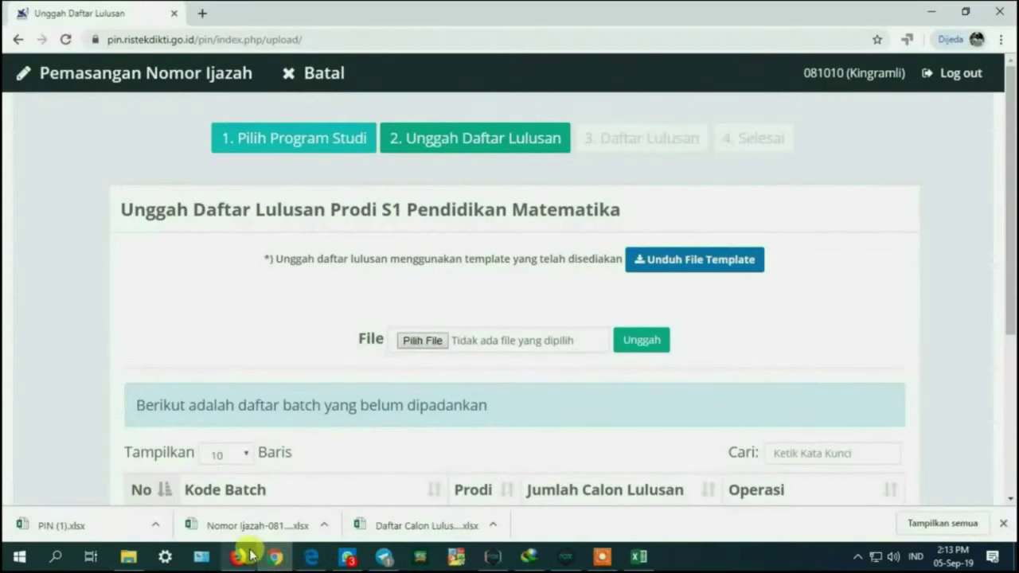
pyautogui.click(389, 527)
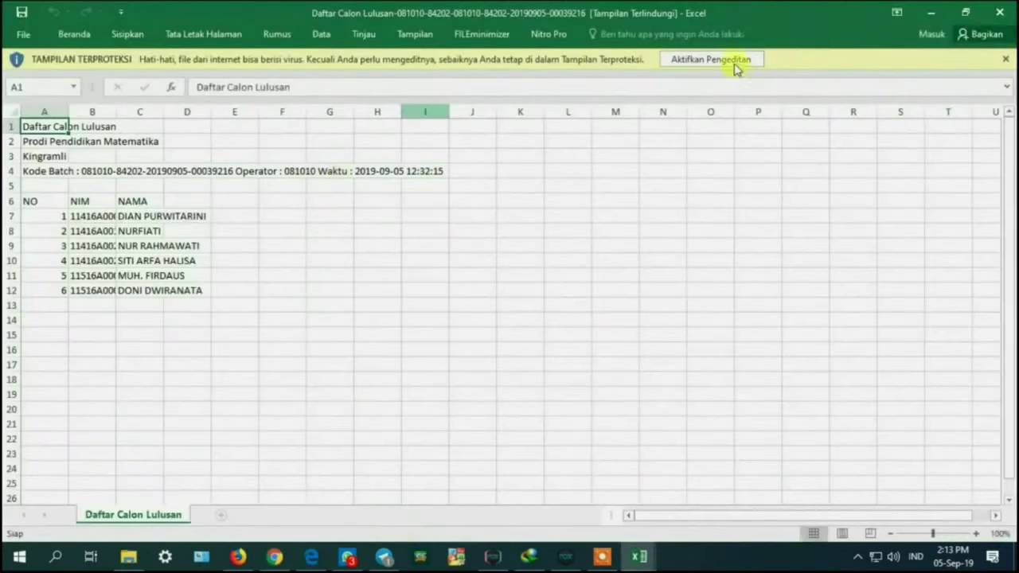
pyautogui.click(734, 63)
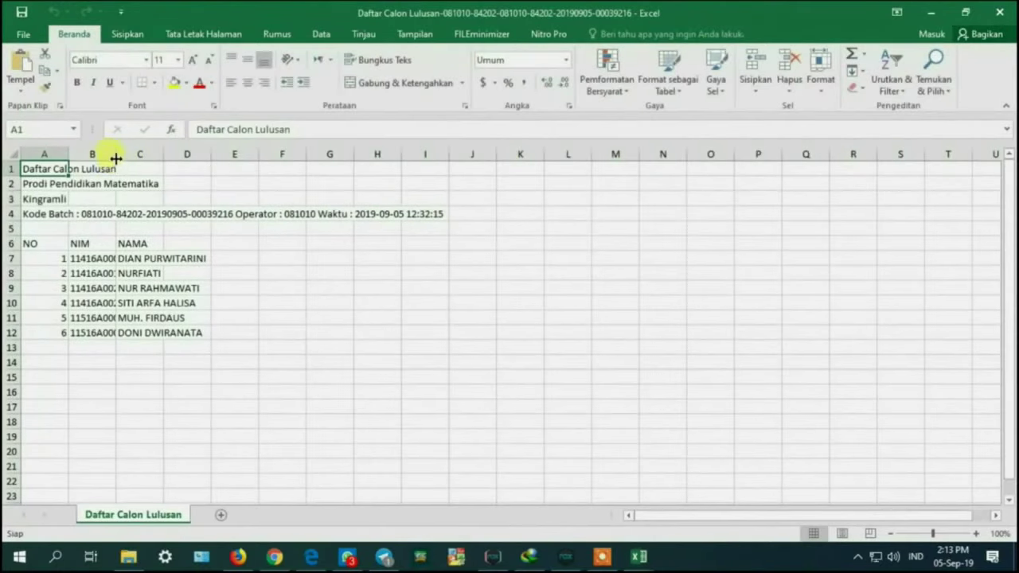
# Step: Autofit columns B and C, then select the NO, NIM, NAMA header row A6:C6
pyautogui.doubleClick(115, 159)
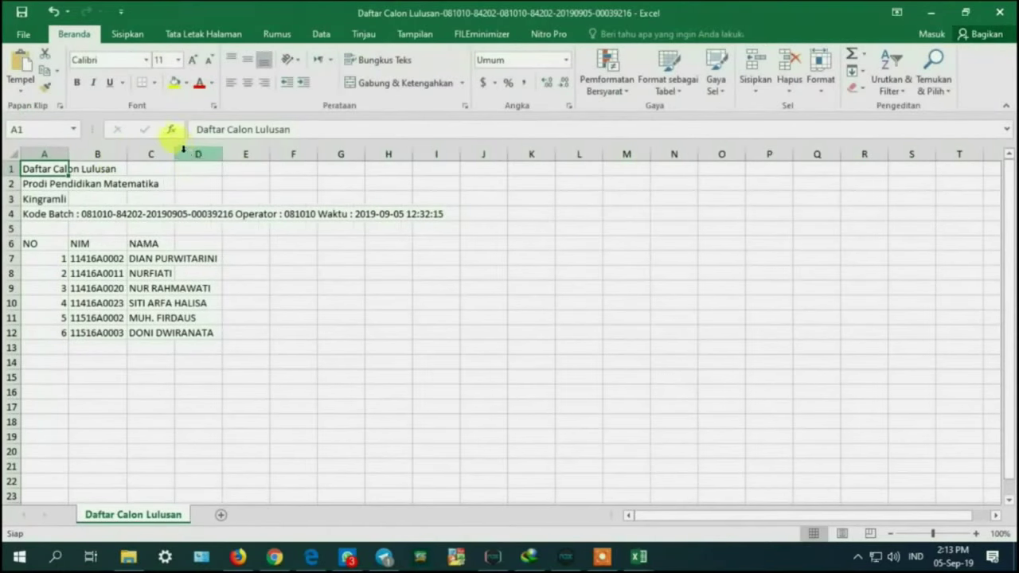
pyautogui.doubleClick(175, 150)
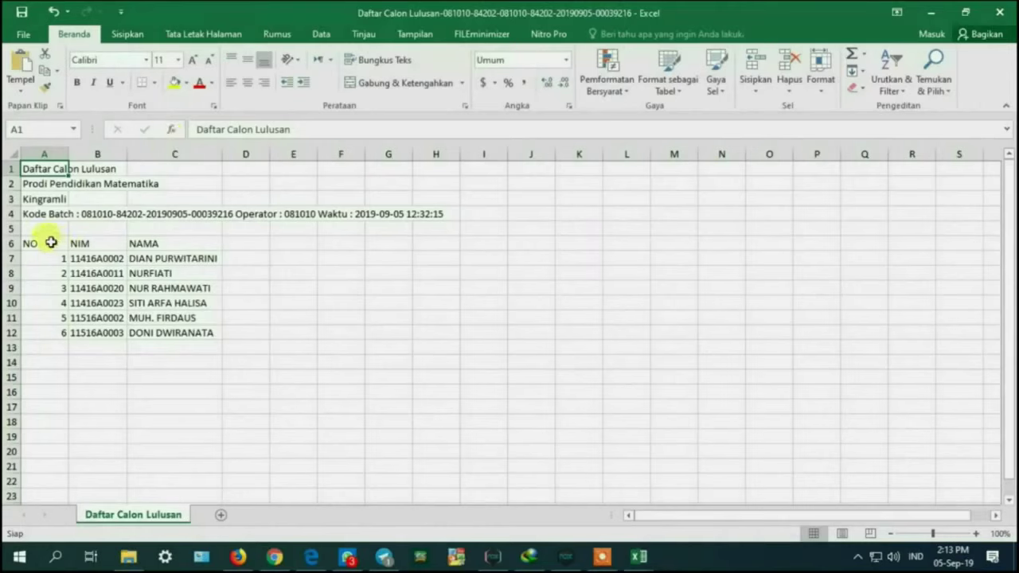
pyautogui.moveTo(50, 241); pyautogui.dragTo(143, 245)
pyautogui.click(321, 34)
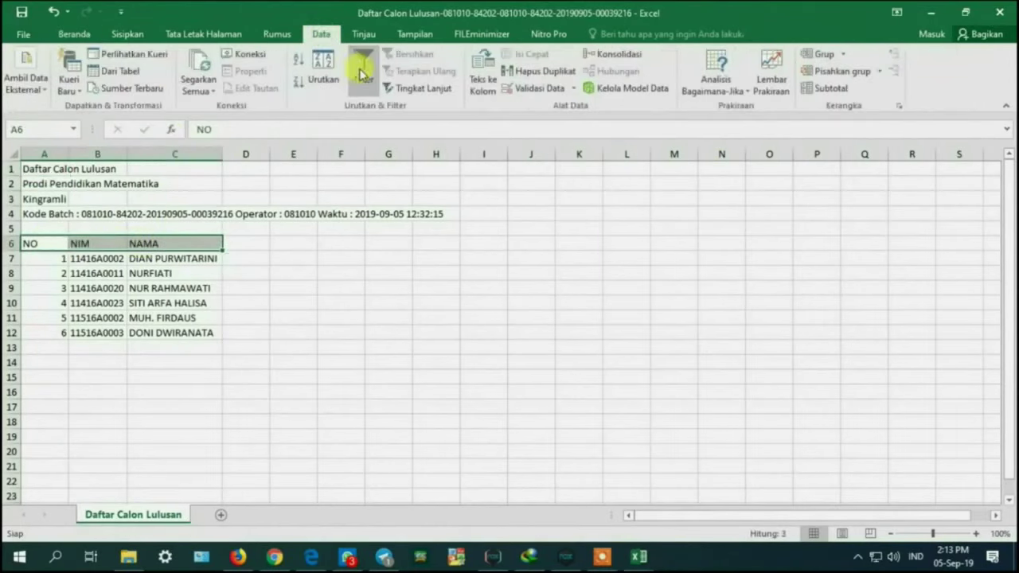
# Step: Sort the graduate list by NIM A to Z and copy the six NIM values
pyautogui.click(363, 70)
pyautogui.click(94, 258)
pyautogui.click(120, 244)
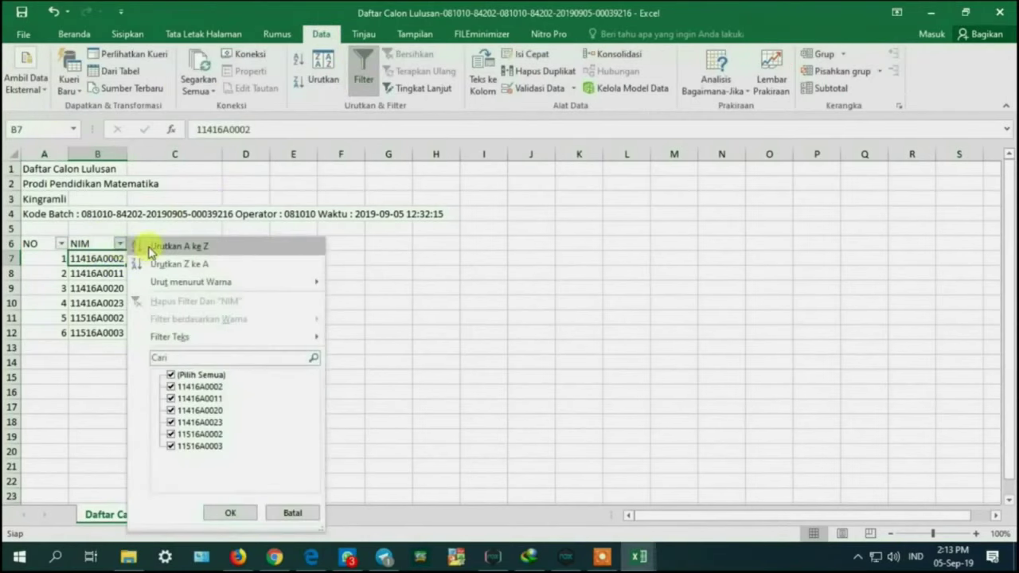
pyautogui.click(151, 246)
pyautogui.click(363, 70)
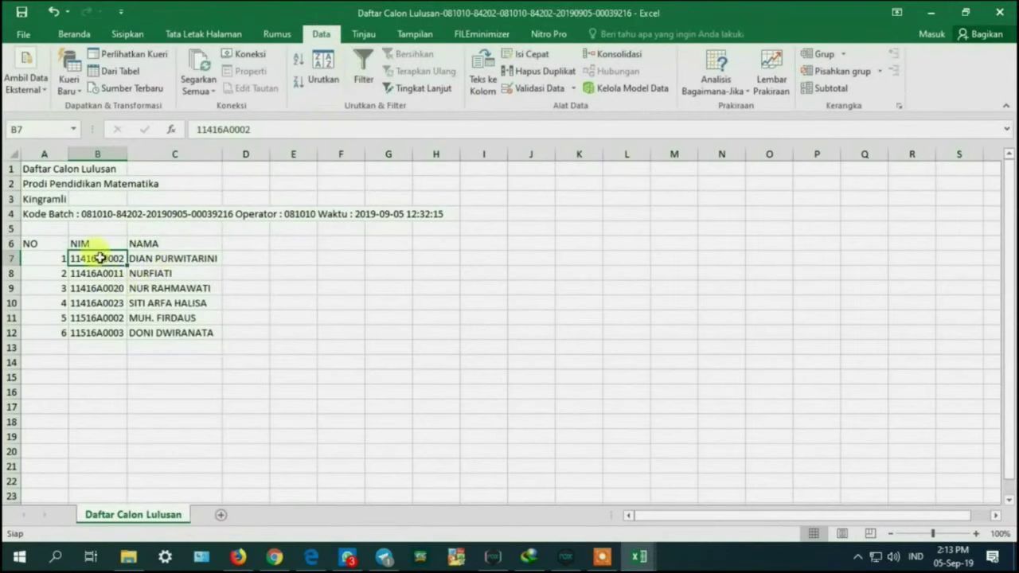
pyautogui.moveTo(96, 263); pyautogui.dragTo(99, 328)
pyautogui.rightClick(98, 328)
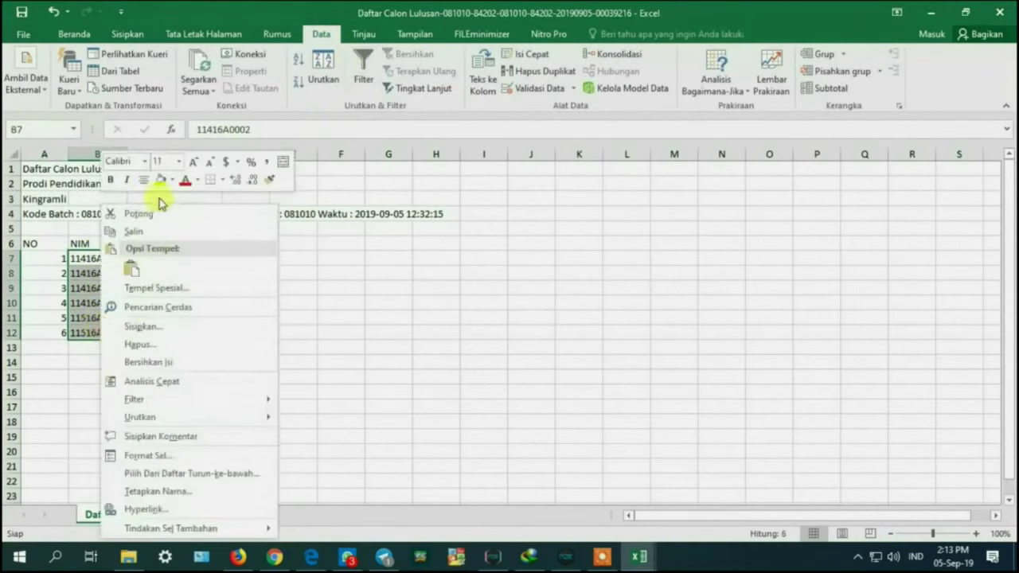
pyautogui.click(139, 232)
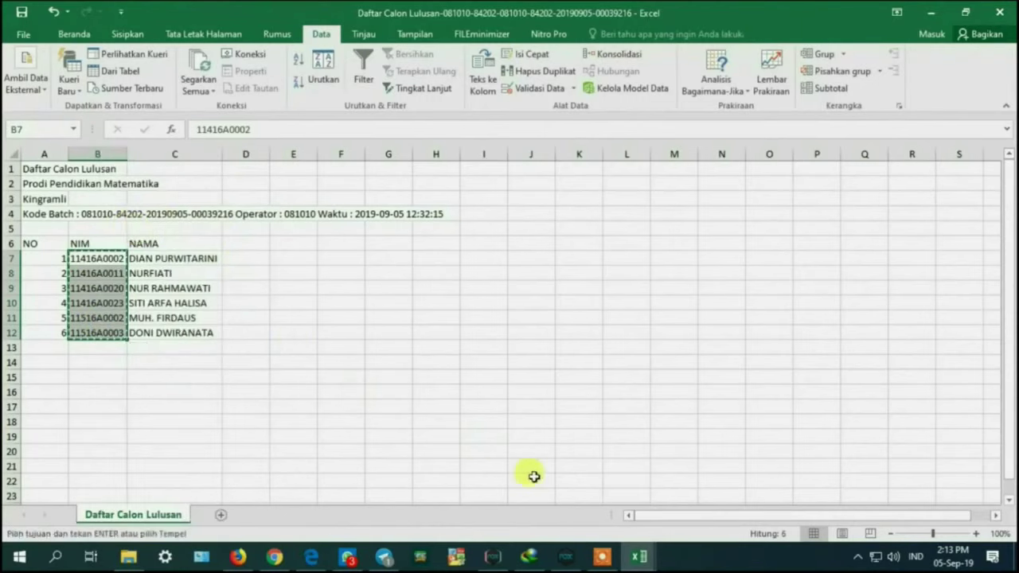
# Step: Paste the NIMs into PIN (1) from A2, delete leftover rows 8–15, and autofit column A
pyautogui.moveTo(636, 556)
pyautogui.click(587, 503)
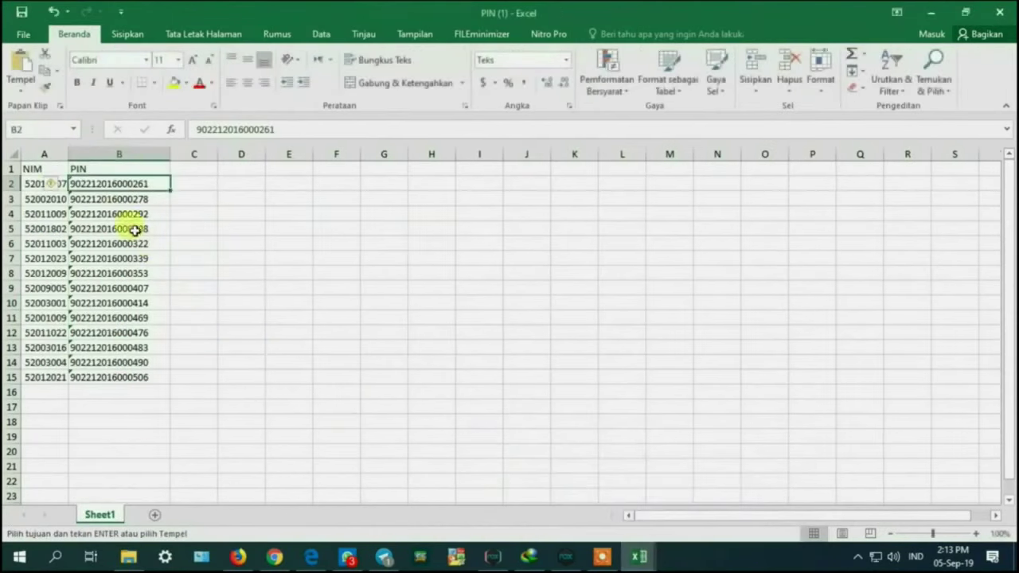
pyautogui.click(62, 188)
pyautogui.rightClick(63, 191)
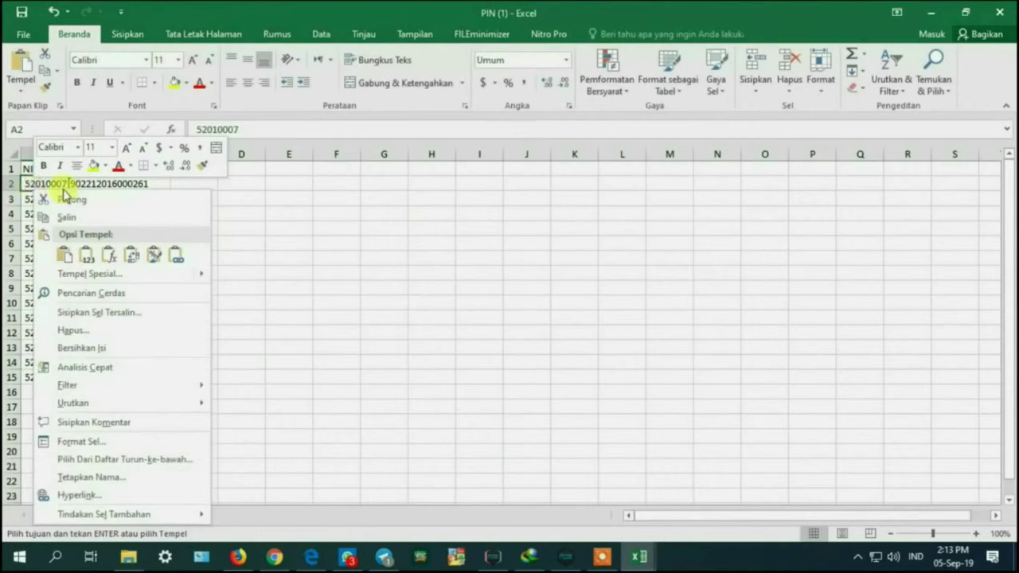
pyautogui.click(86, 254)
pyautogui.moveTo(14, 273); pyautogui.dragTo(79, 377)
pyautogui.rightClick(142, 362)
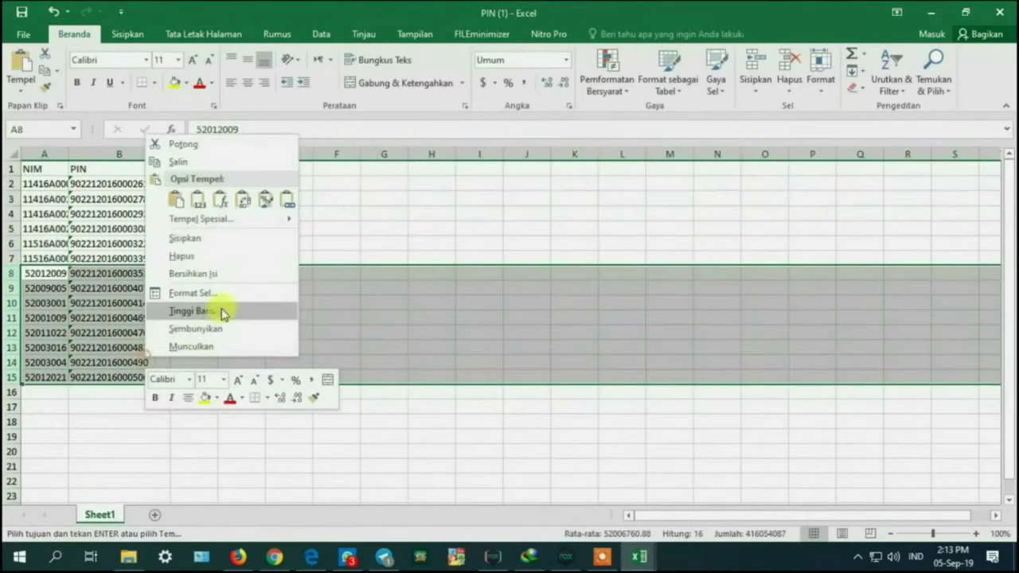
pyautogui.click(223, 255)
pyautogui.doubleClick(67, 152)
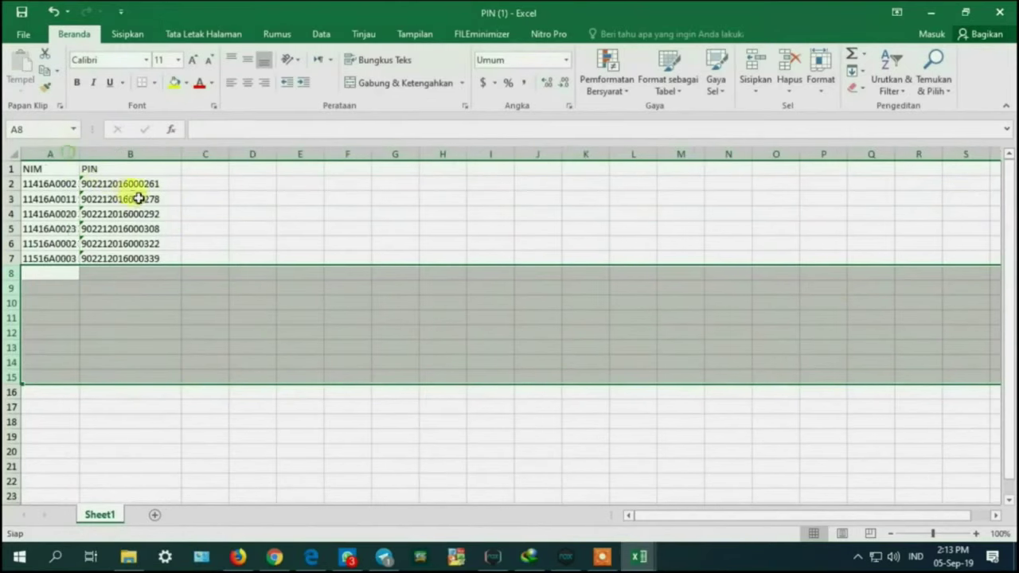
pyautogui.click(252, 228)
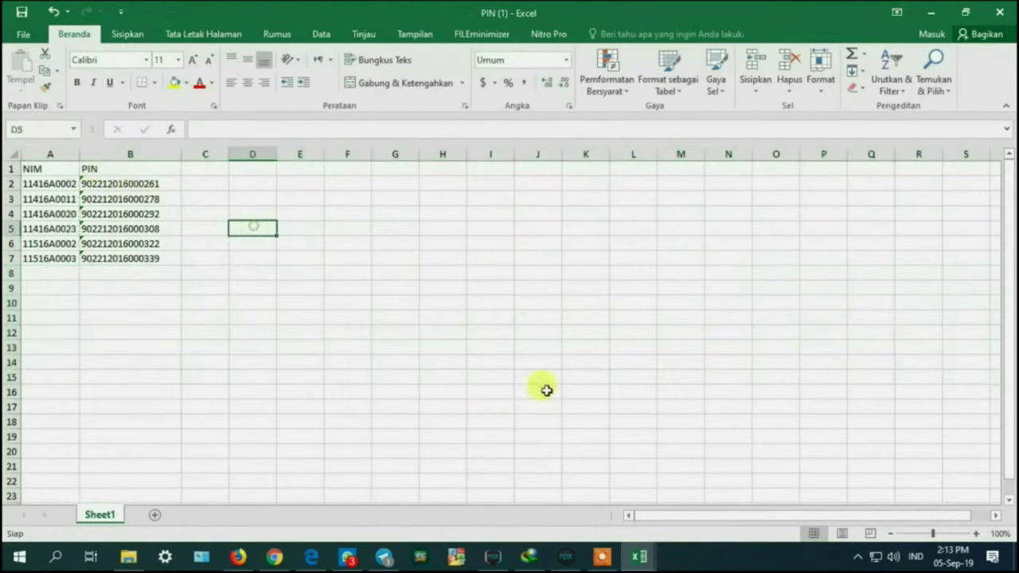
pyautogui.click(275, 557)
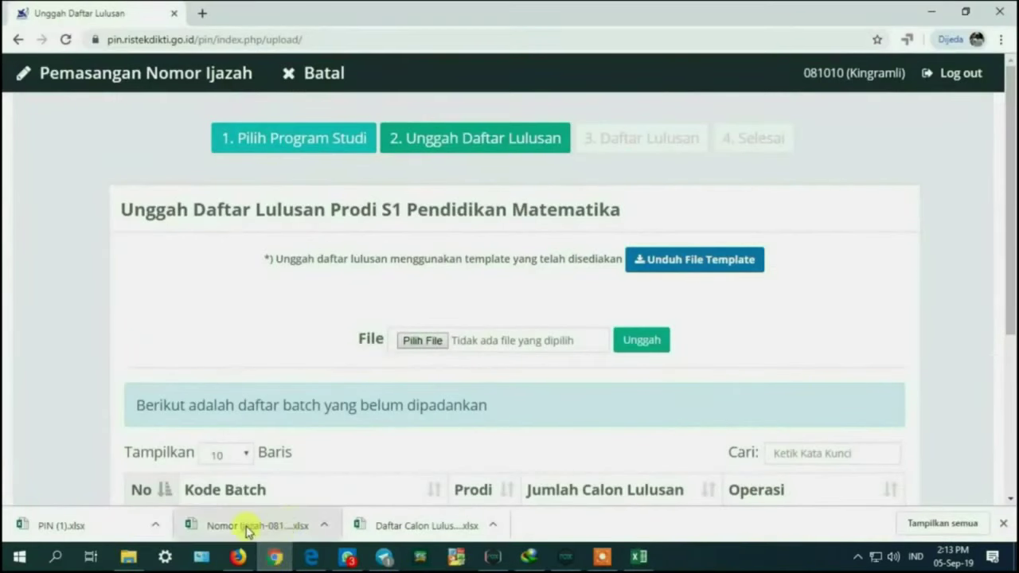
# Step: Open the downloaded diploma number list, enable editing, and copy the six diploma numbers
pyautogui.click(246, 526)
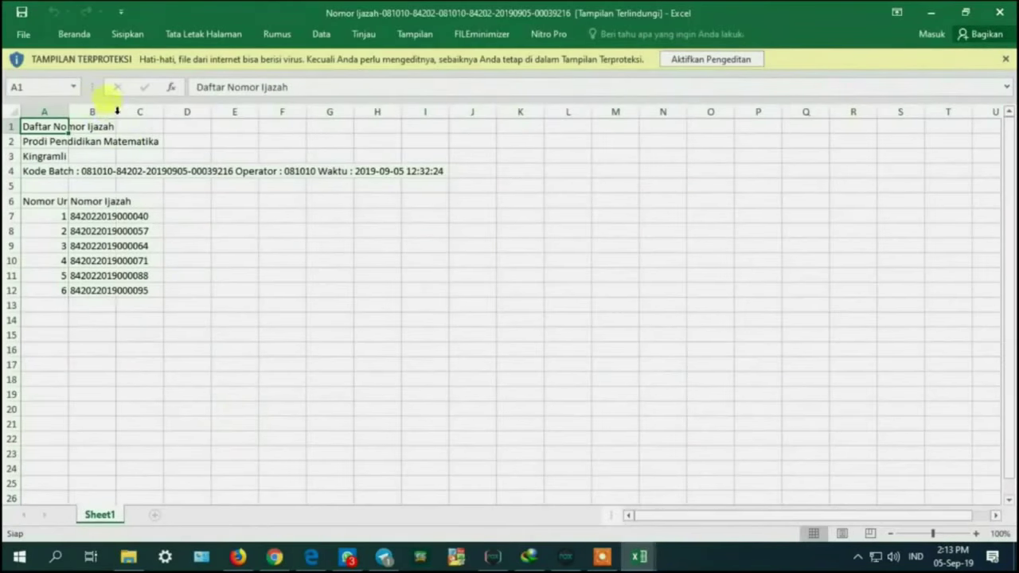
pyautogui.click(683, 59)
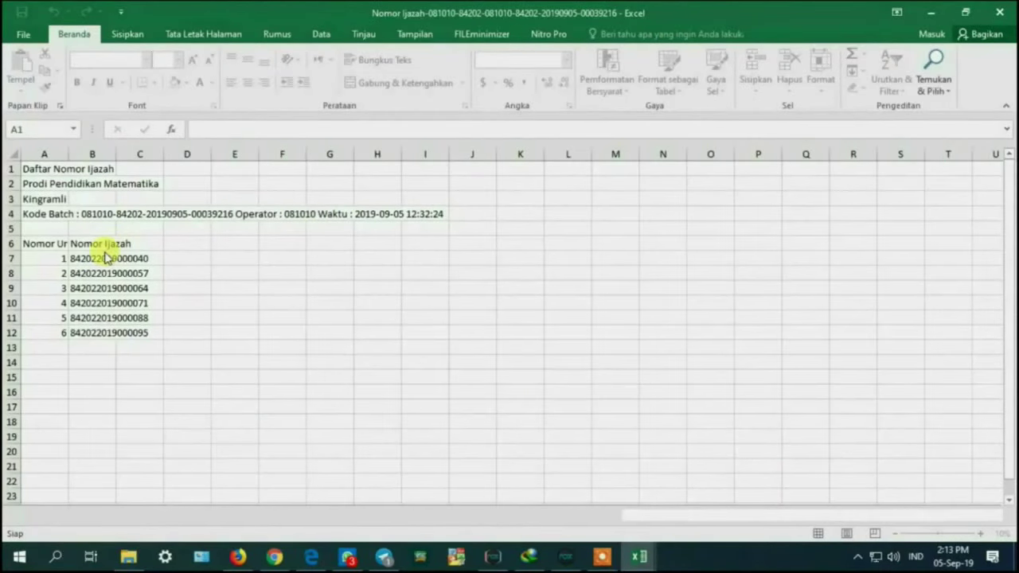
pyautogui.click(87, 258)
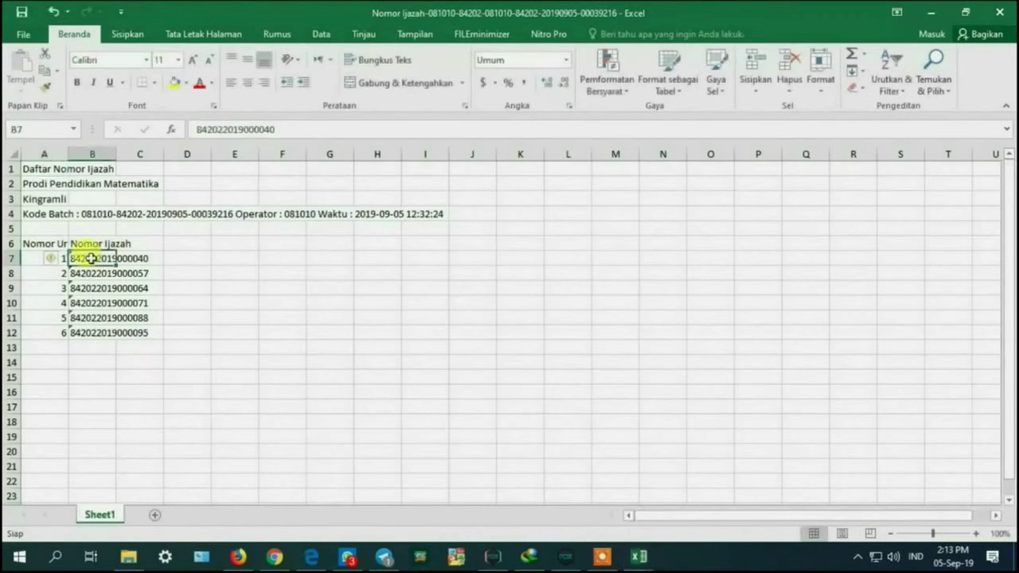
pyautogui.doubleClick(117, 153)
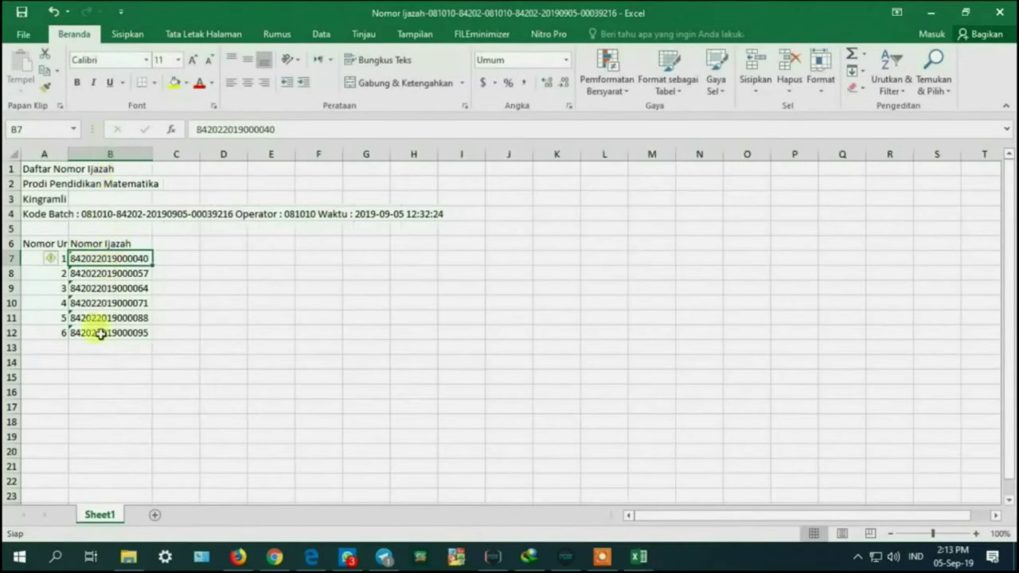
pyautogui.moveTo(100, 332); pyautogui.dragTo(86, 256)
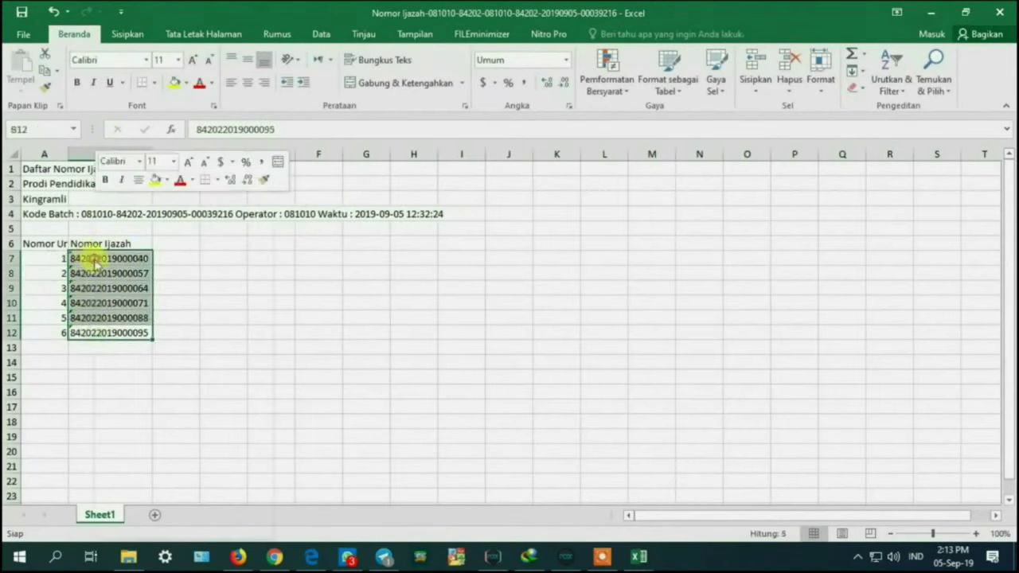
pyautogui.rightClick(86, 256)
pyautogui.click(139, 237)
# Step: Paste the six diploma numbers into the PIN column of PIN (1) starting at B2
pyautogui.click(638, 556)
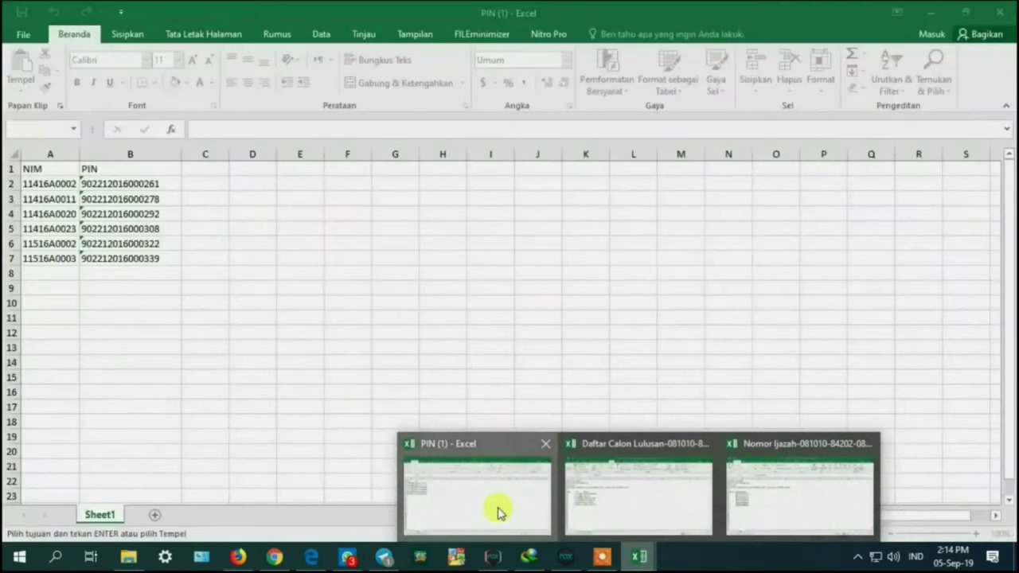
pyautogui.click(498, 512)
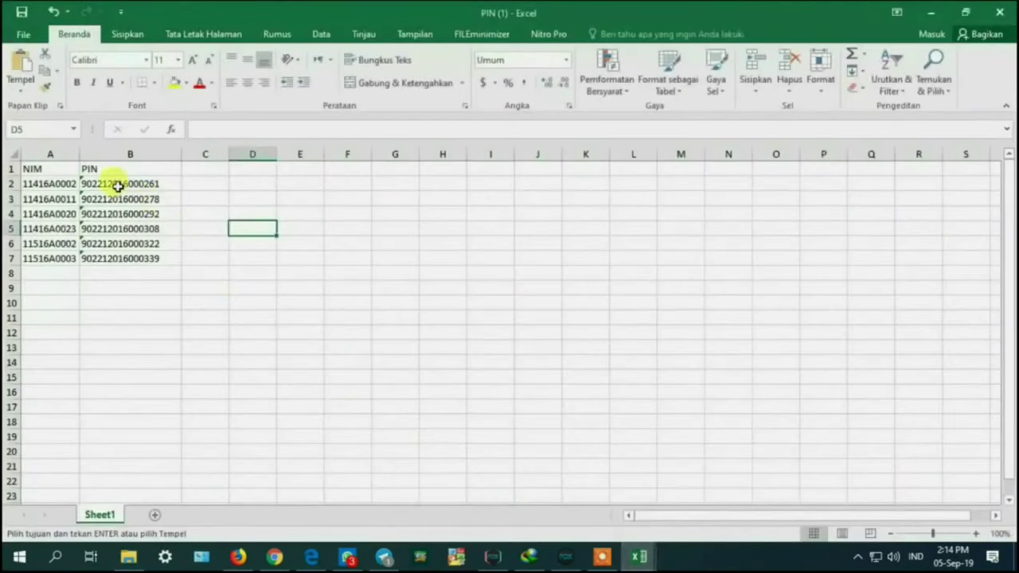
pyautogui.rightClick(118, 186)
pyautogui.click(155, 252)
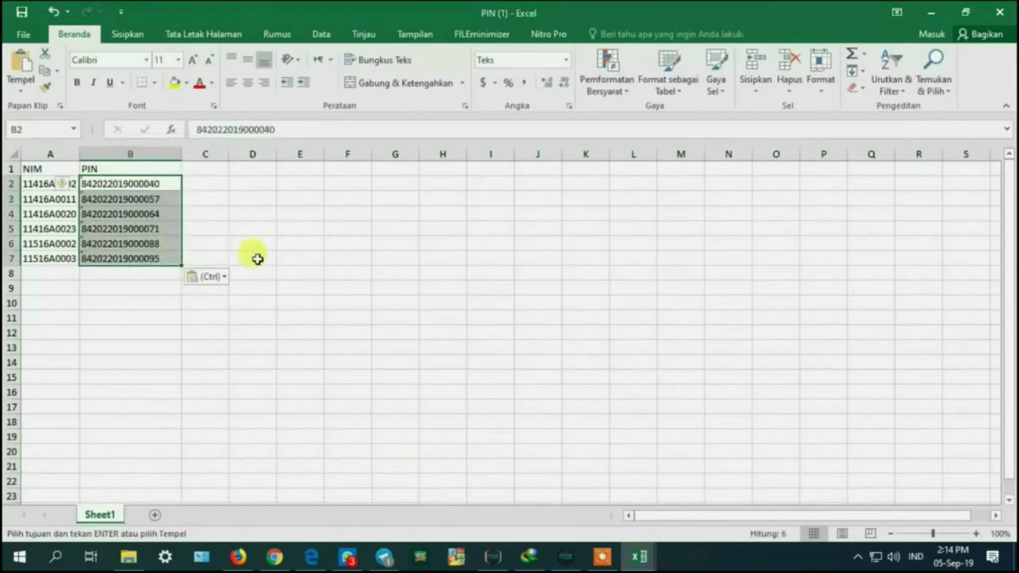
pyautogui.click(300, 257)
# Step: Save PIN (1) and close Excel, saving the candidate graduate list too
pyautogui.click(24, 14)
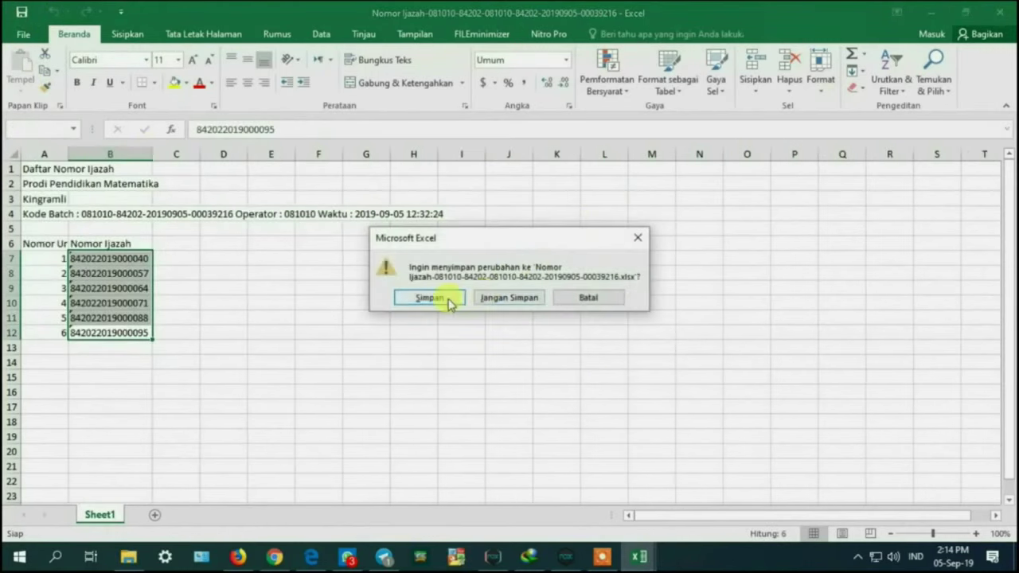
pyautogui.click(448, 299)
pyautogui.click(1000, 12)
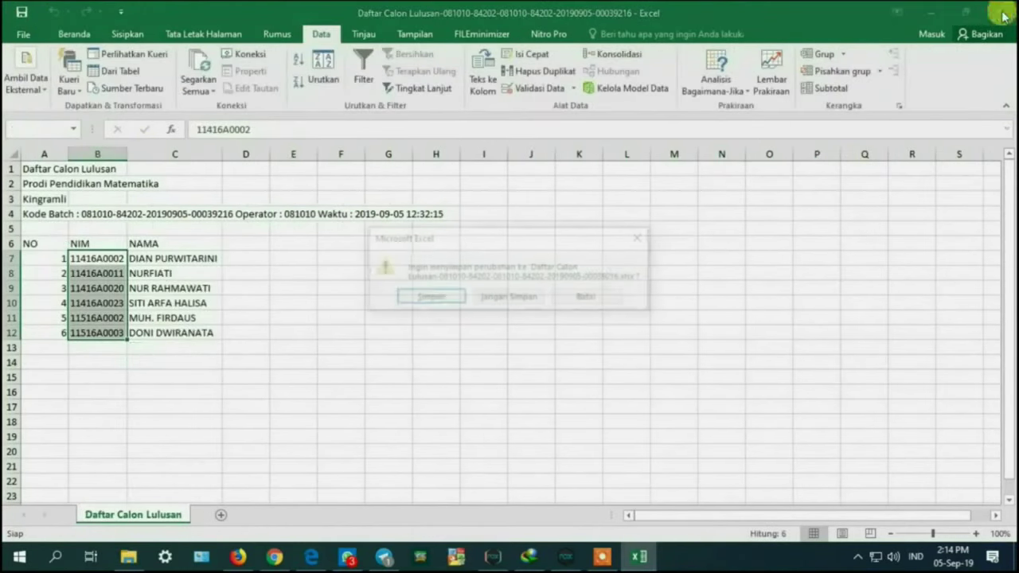
pyautogui.click(431, 291)
pyautogui.click(270, 560)
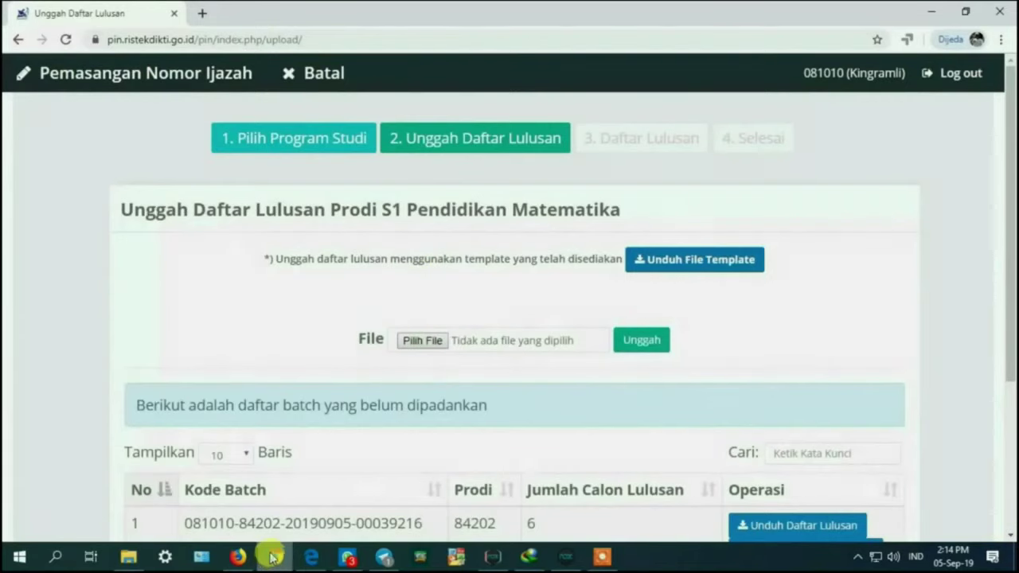
# Step: Upload PIN (1).xlsx from Downloads to list each NIM with its Nomor Ijazah
pyautogui.scroll(-1, 476, 318)
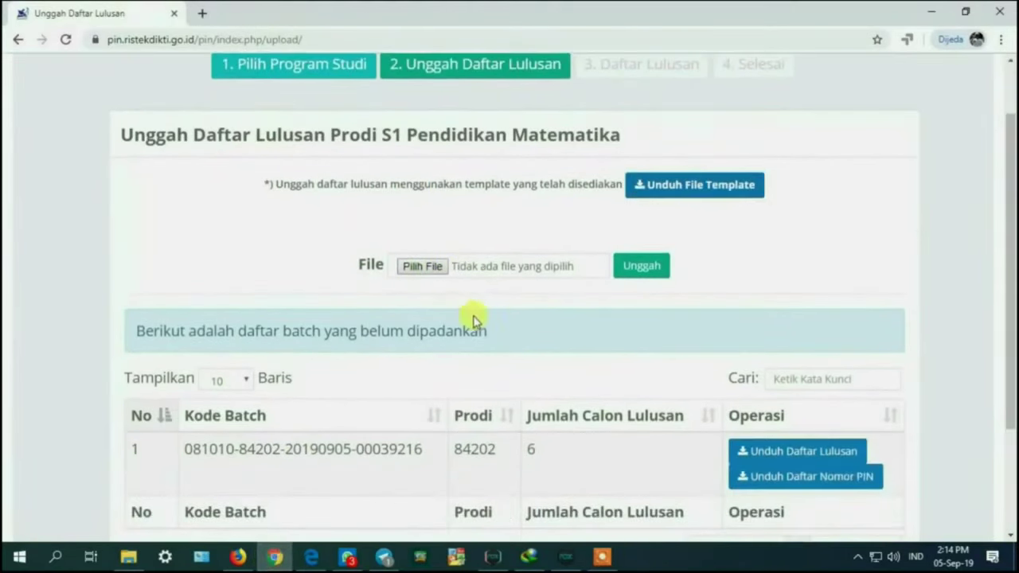
pyautogui.click(430, 265)
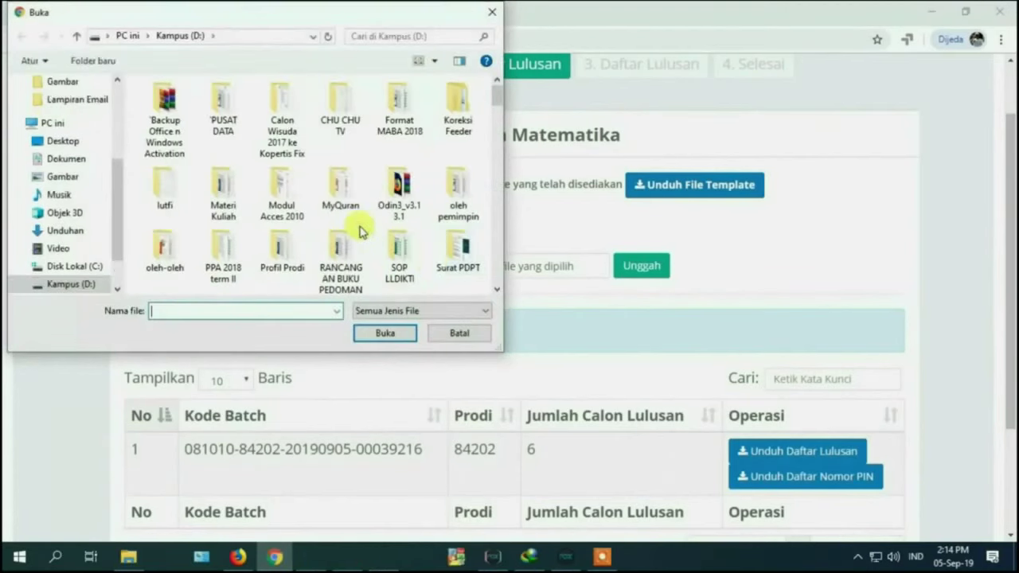
pyautogui.scroll(-2, 106, 173)
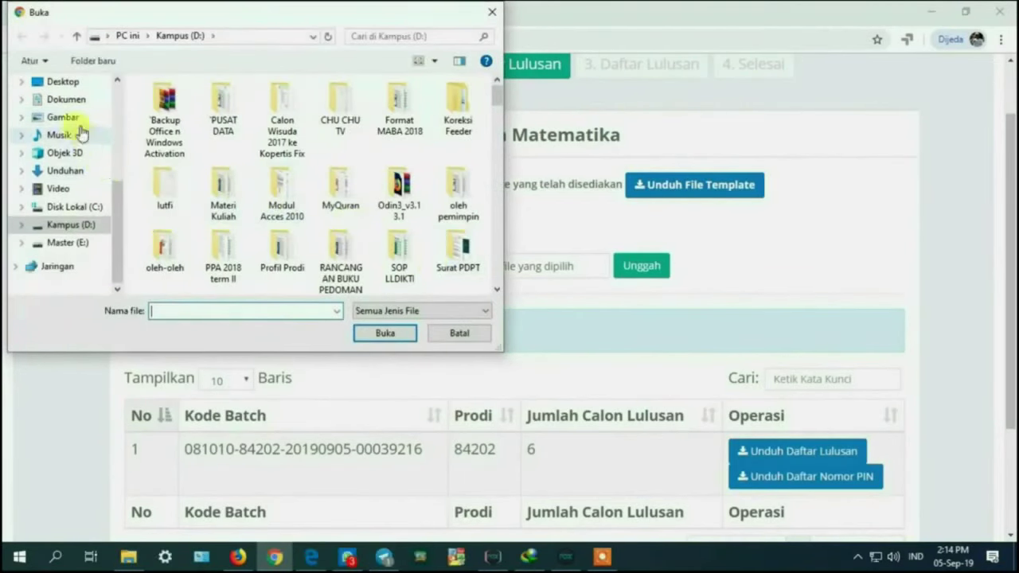
pyautogui.scroll(3, 80, 159)
pyautogui.scroll(-2, 79, 199)
pyautogui.click(80, 198)
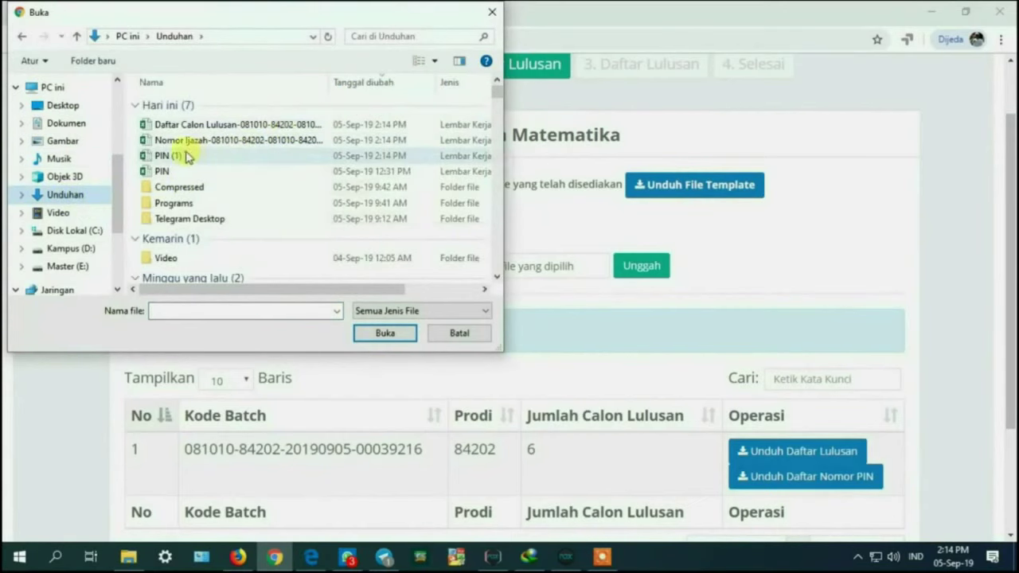
pyautogui.doubleClick(187, 157)
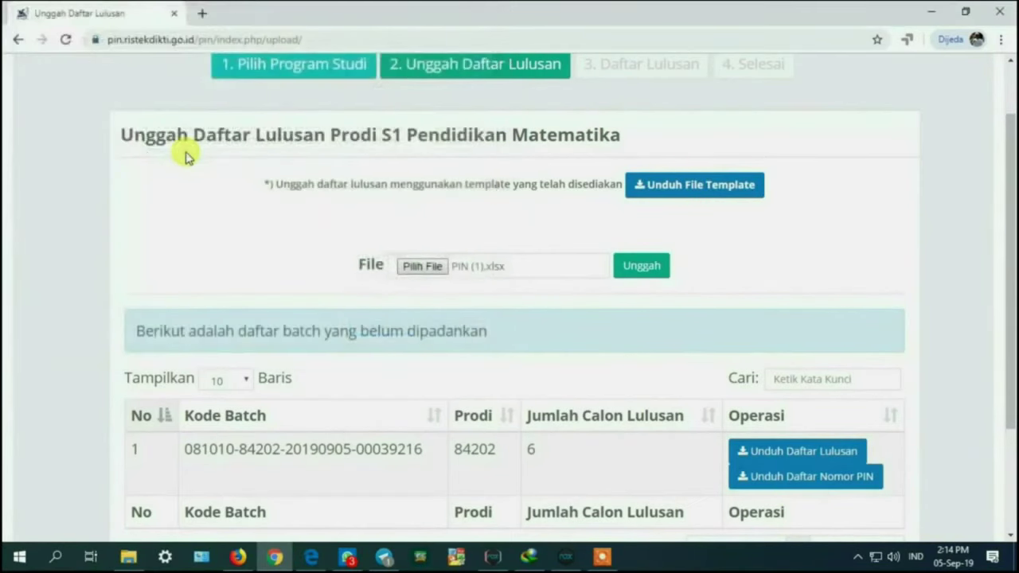
pyautogui.click(642, 266)
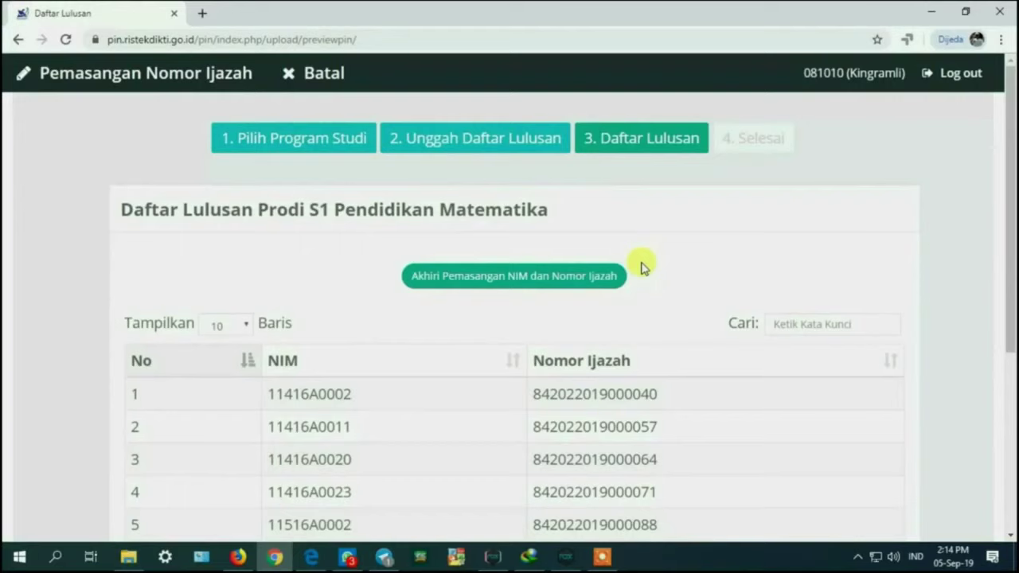
# Step: Finish the NIM and diploma-number pairing to reach step 4 Selesai
pyautogui.scroll(-3, 871, 268)
pyautogui.scroll(-3, 643, 268)
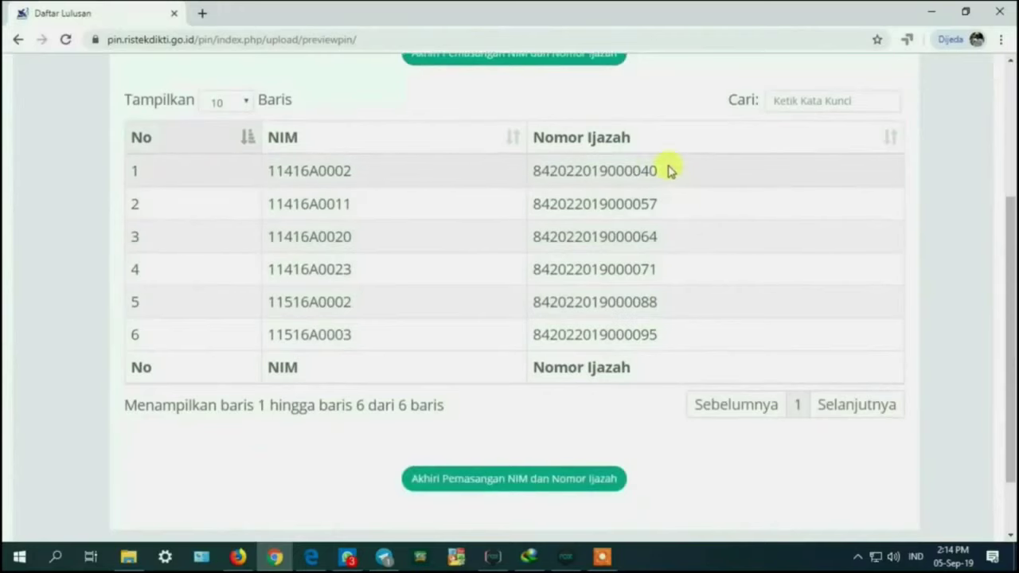
pyautogui.click(472, 479)
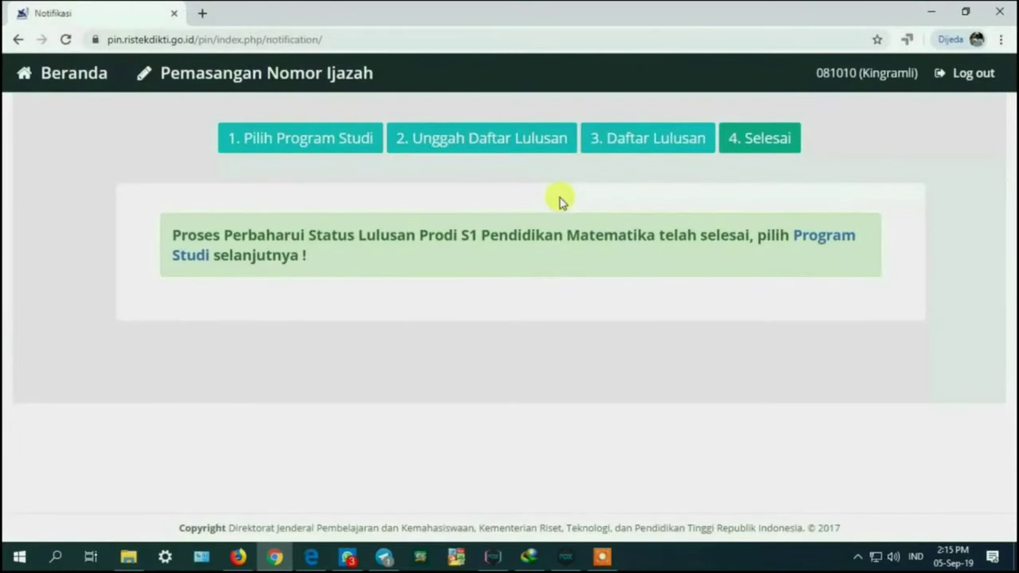
# Step: Download the newest batch's diploma numbers from Arsip Nomor Ijazah, sorted by No descending, and open them
pyautogui.click(75, 76)
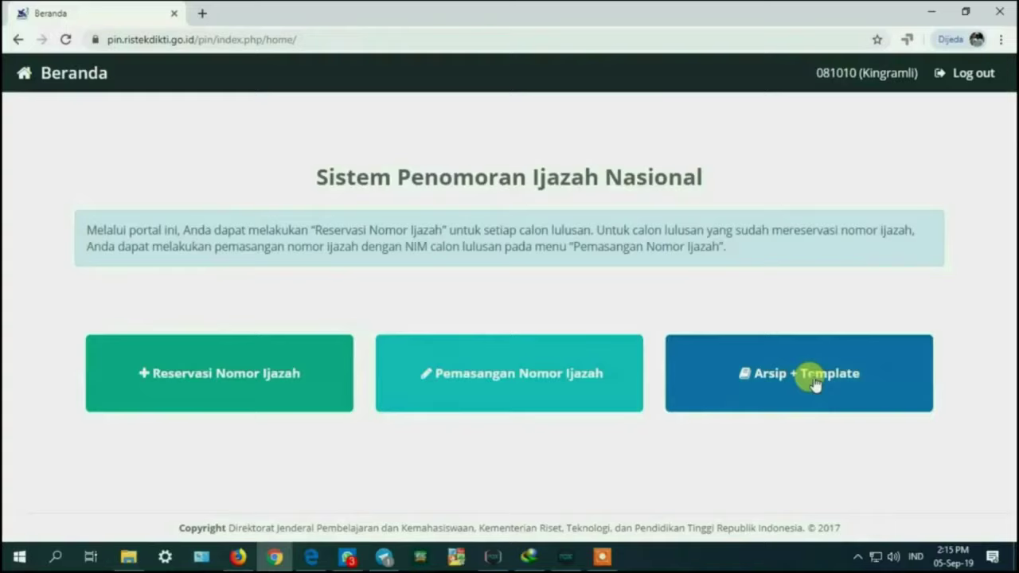
pyautogui.click(813, 384)
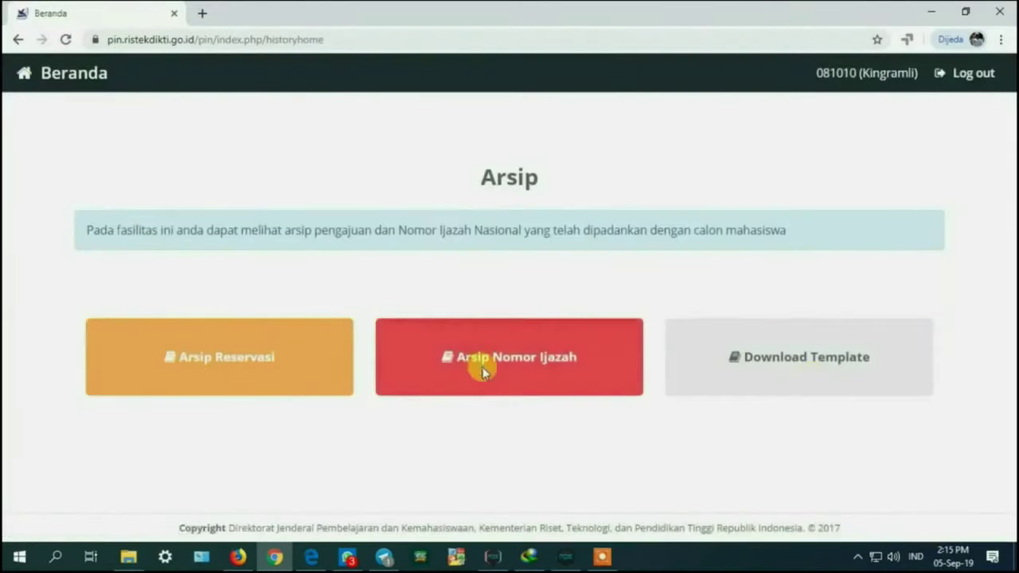
pyautogui.click(484, 372)
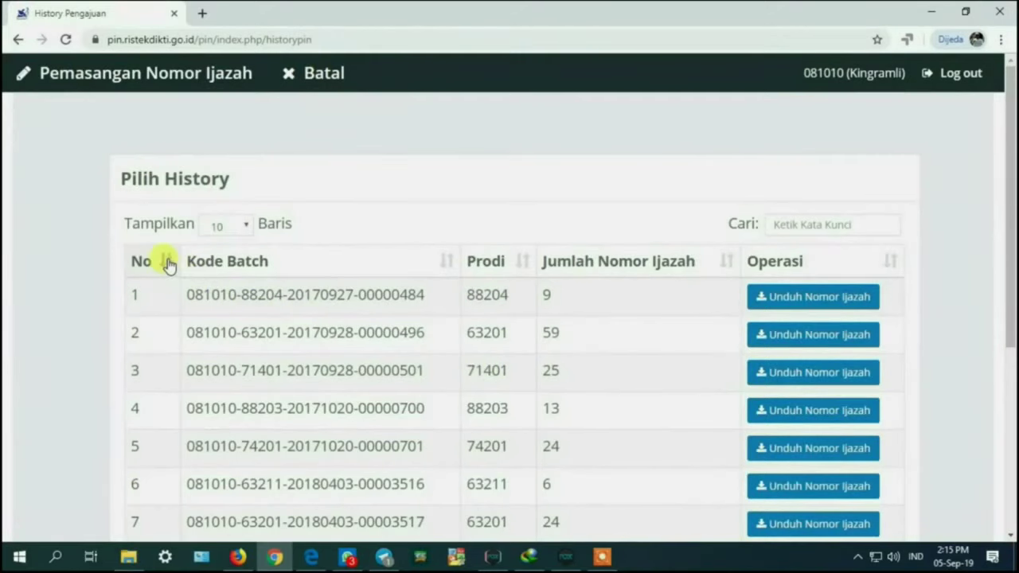
pyautogui.click(168, 263)
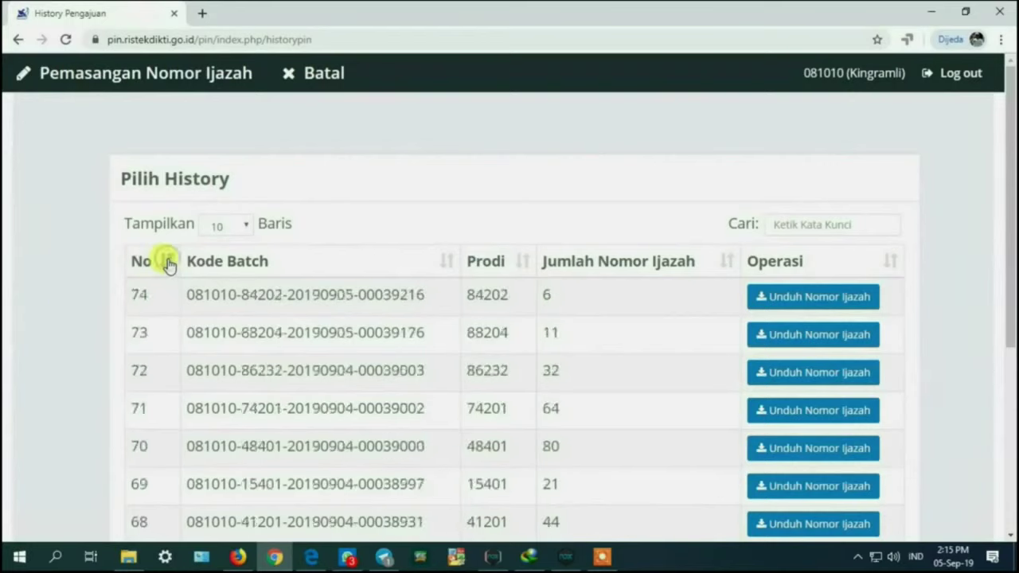
pyautogui.click(792, 300)
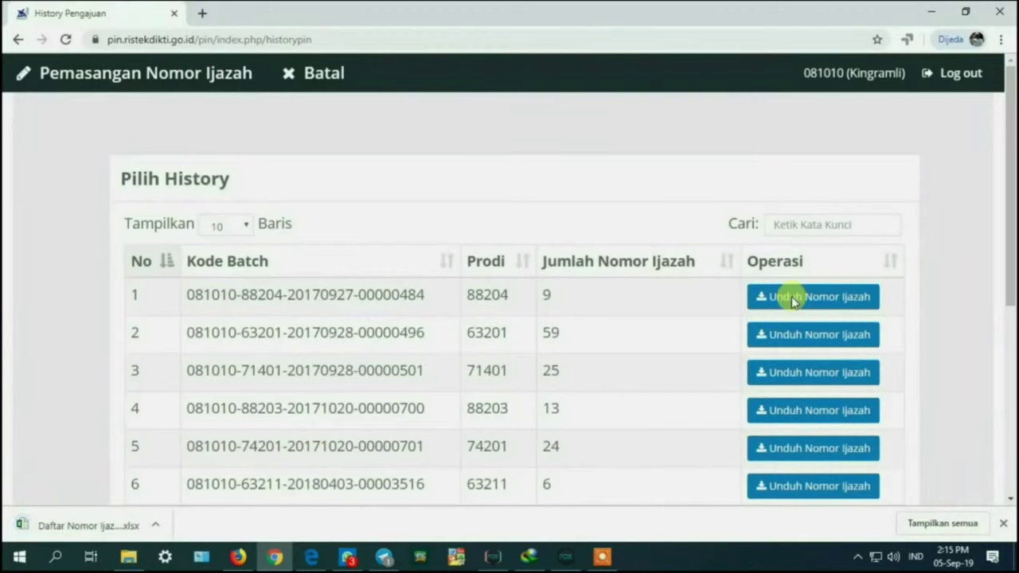
pyautogui.click(73, 527)
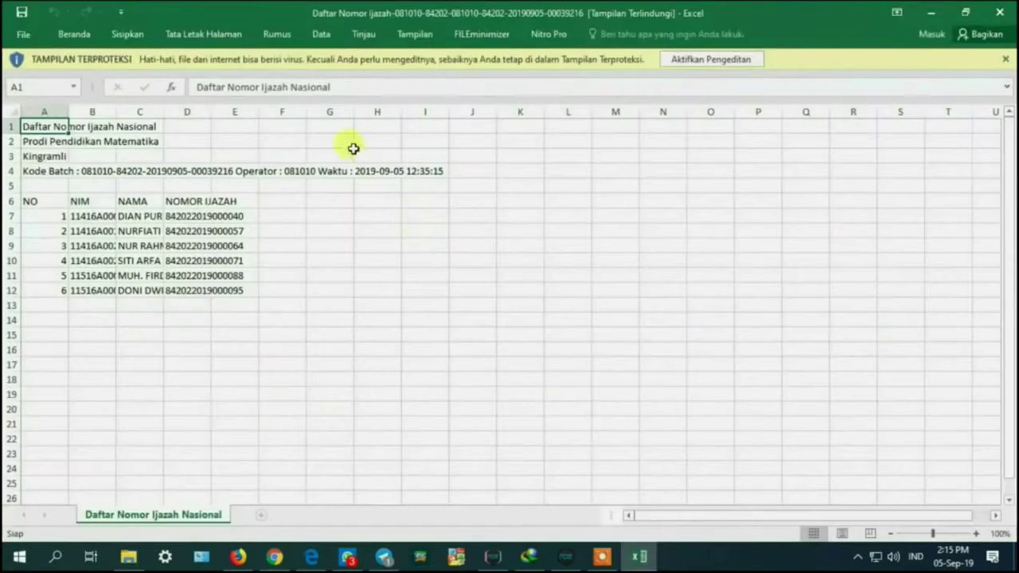
# Step: Enable editing in the Daftar Nomor Ijazah workbook and autofit columns B to D
pyautogui.click(714, 63)
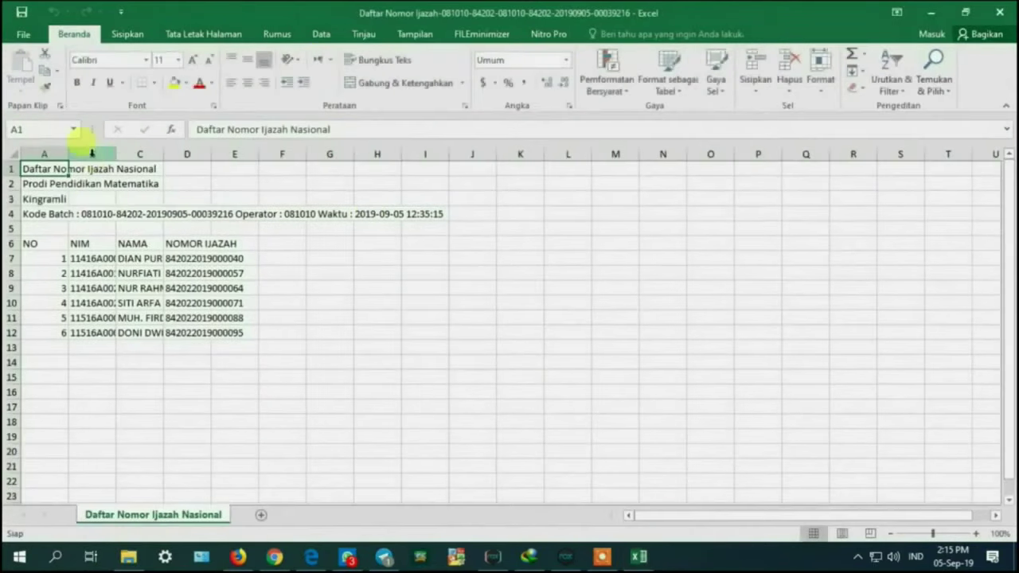
pyautogui.click(99, 156)
pyautogui.moveTo(99, 155); pyautogui.dragTo(187, 155)
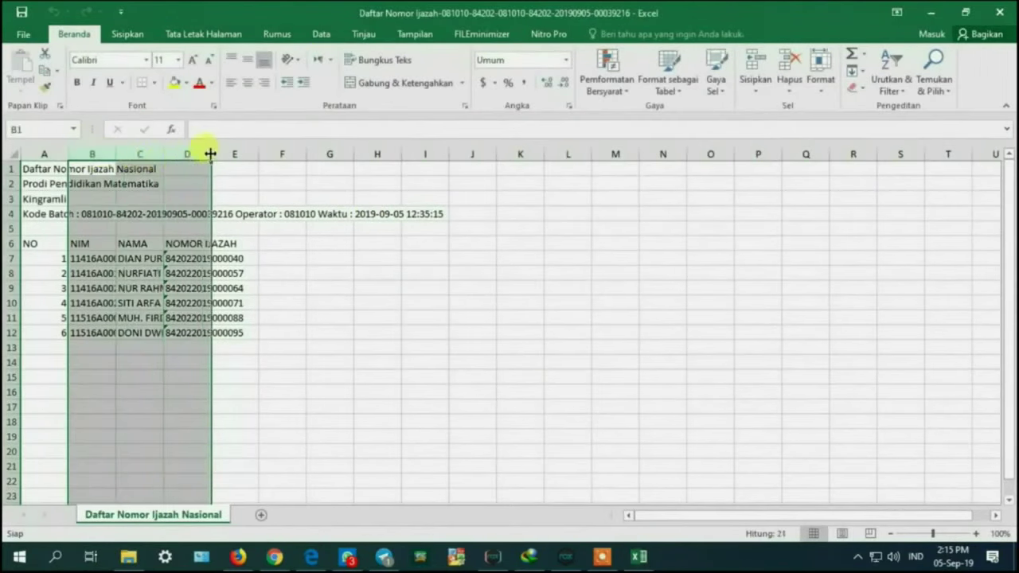
pyautogui.doubleClick(211, 154)
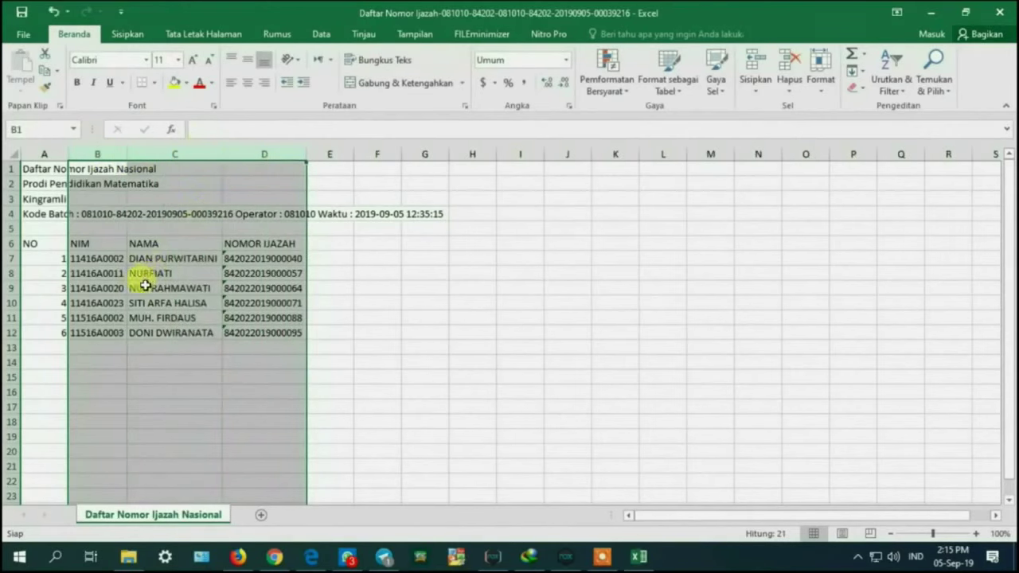
pyautogui.click(146, 286)
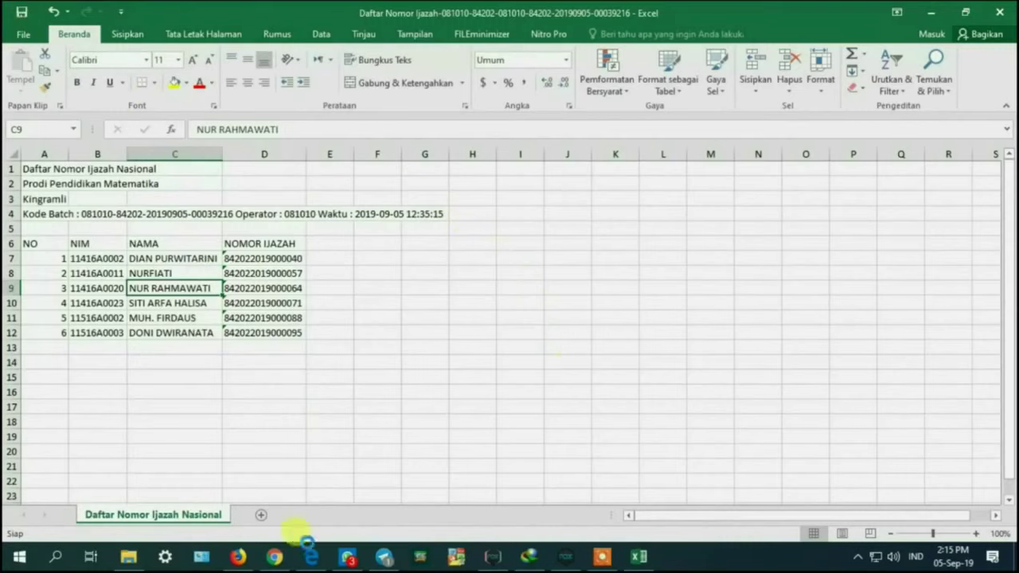
pyautogui.click(255, 558)
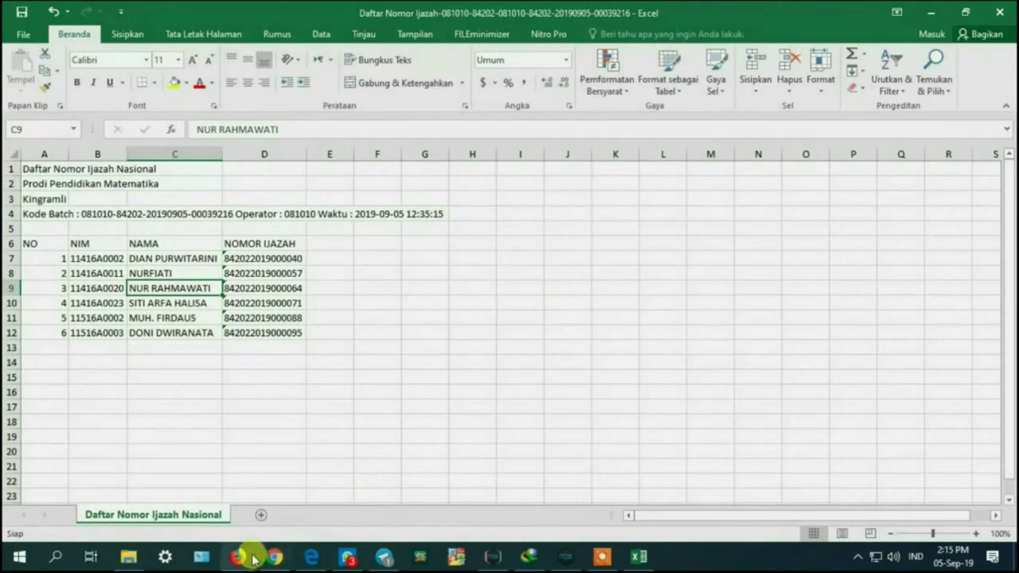
pyautogui.click(107, 83)
# Step: Log in to PDDIKTI Feeder from the bookmark with the institution's username and password
pyautogui.click(121, 106)
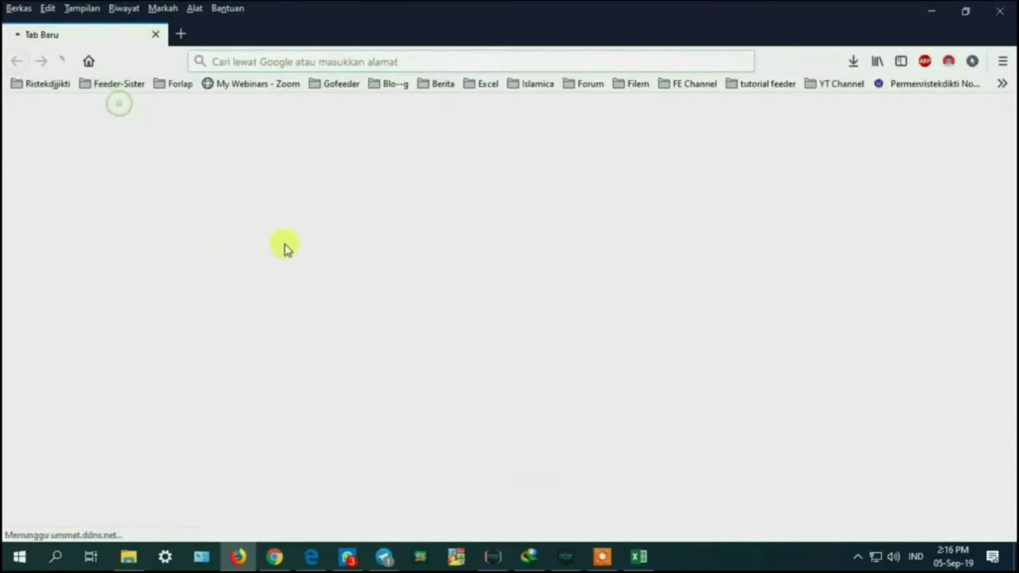
pyautogui.write('0')
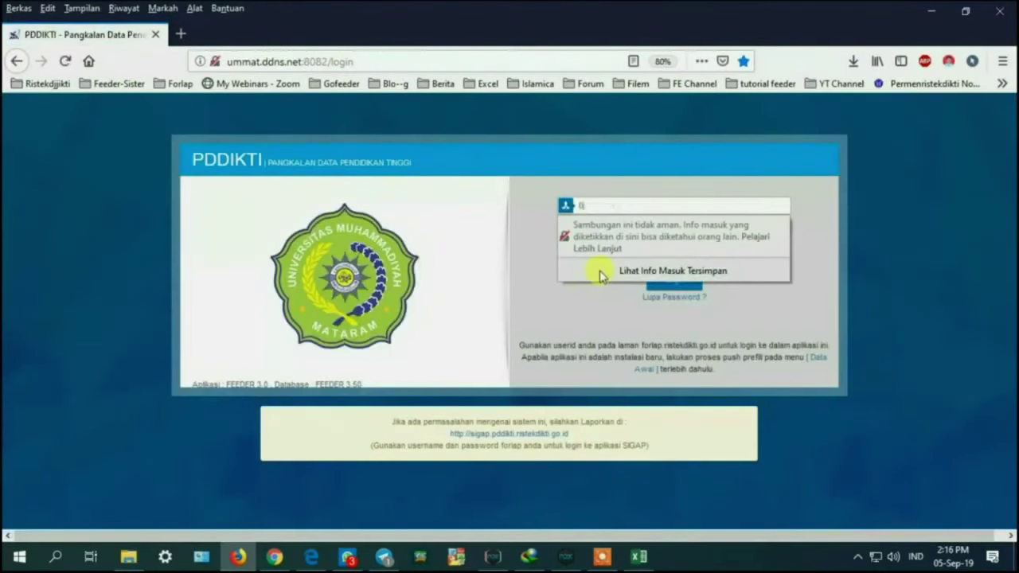
pyautogui.write('81010')
pyautogui.press('Tab')
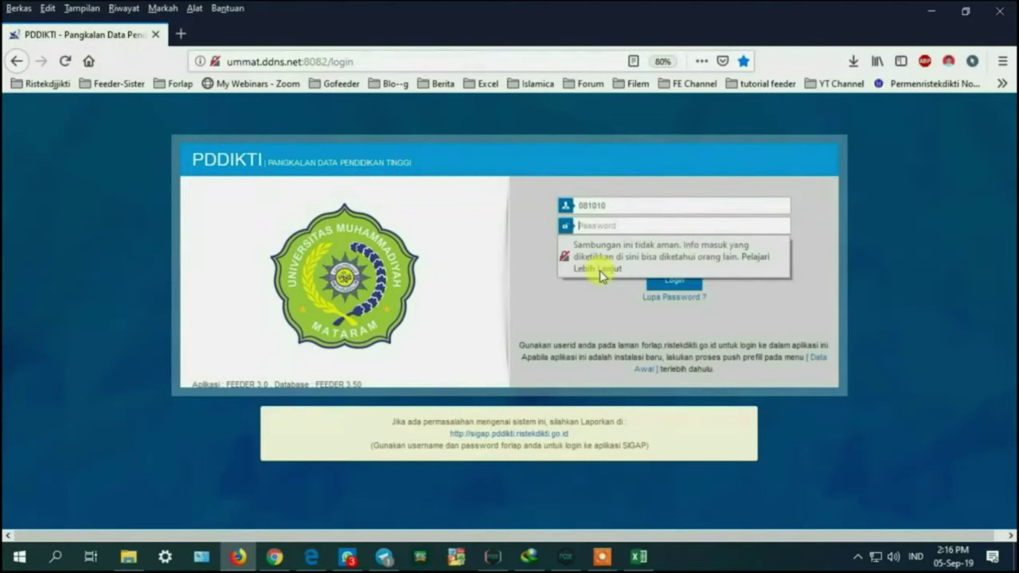
pyautogui.write('••')
pyautogui.press('Tab')
pyautogui.press('Down')
pyautogui.press('Down')
pyautogui.press('Tab')
pyautogui.press('Return')
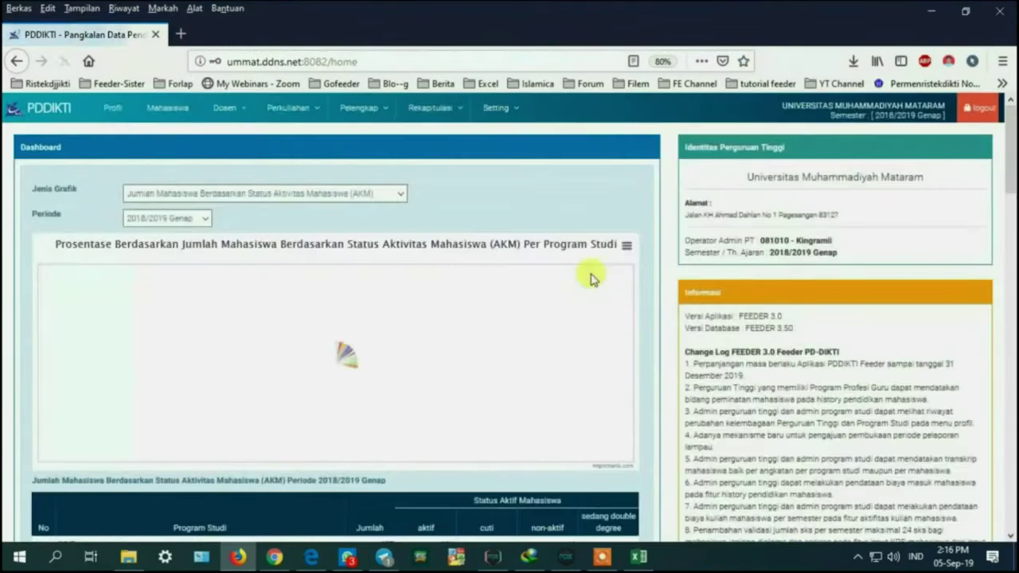
# Step: Reset zoom to 100% and open Perkuliahan > Daftar Mahasiswa Lulus / Drop Out
pyautogui.hotkey('ctrl', '0')
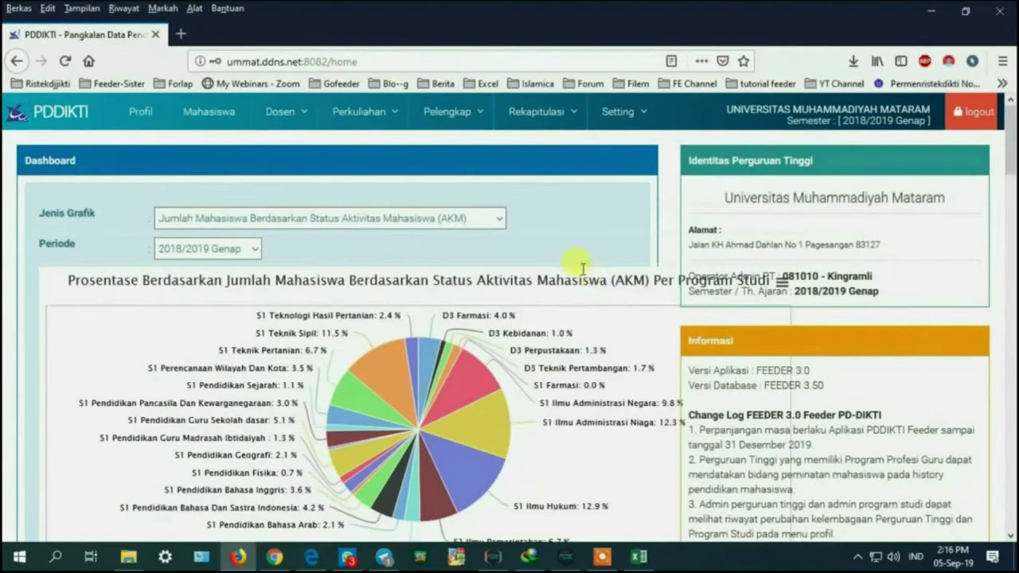
pyautogui.click(409, 118)
pyautogui.click(404, 116)
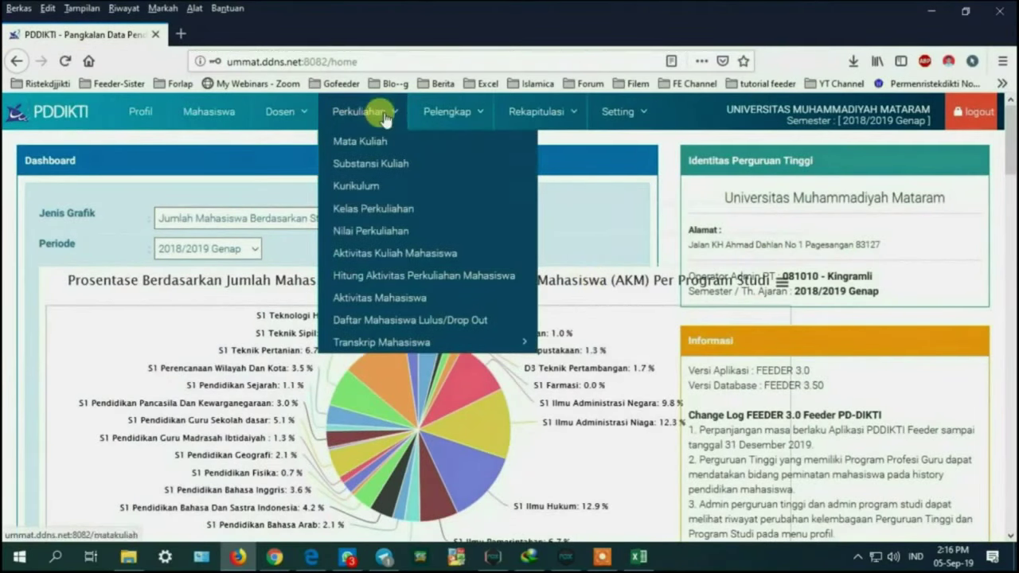
pyautogui.click(412, 320)
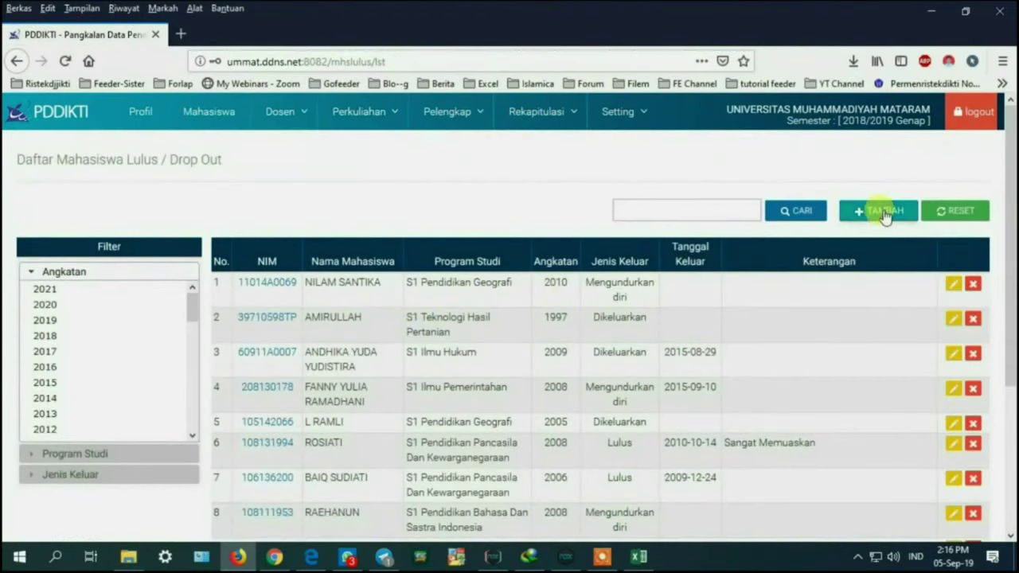
# Step: Start a new graduate record and select the student by pasting the NIM from cell B7
pyautogui.click(890, 217)
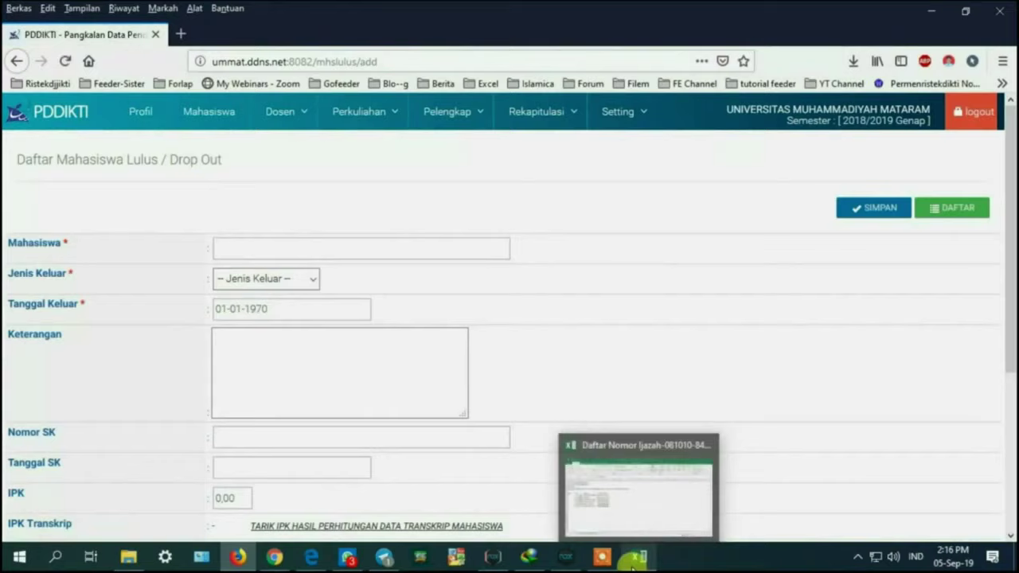
pyautogui.click(633, 560)
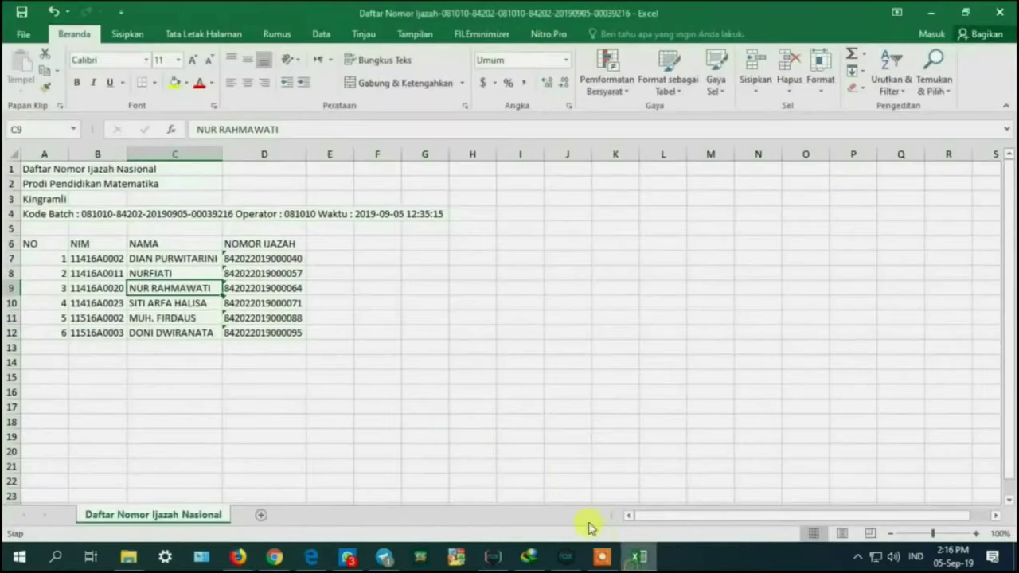
pyautogui.click(108, 257)
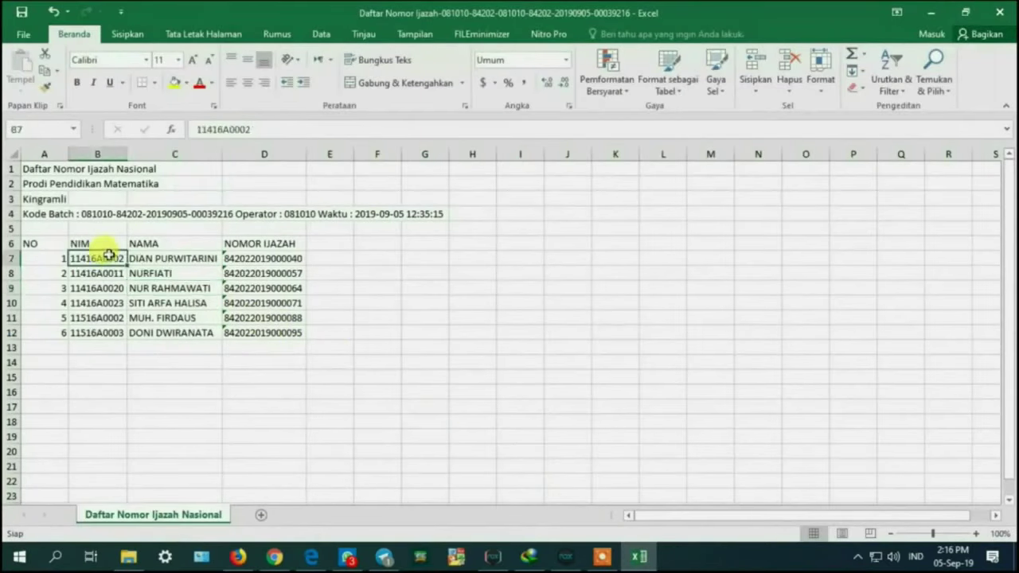
pyautogui.hotkey('ctrl', 'c')
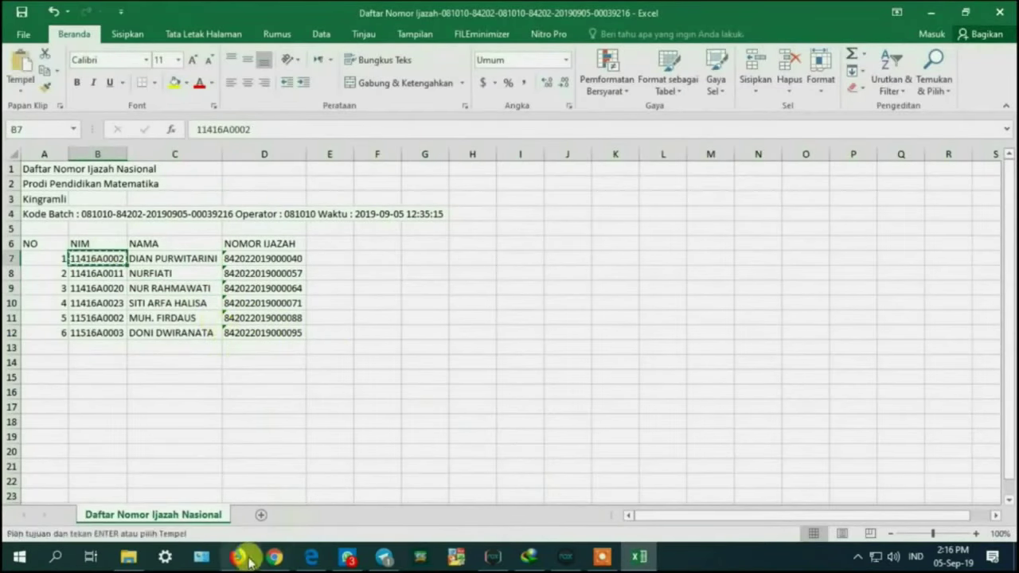
pyautogui.click(238, 557)
pyautogui.click(239, 248)
pyautogui.hotkey('ctrl', 'v')
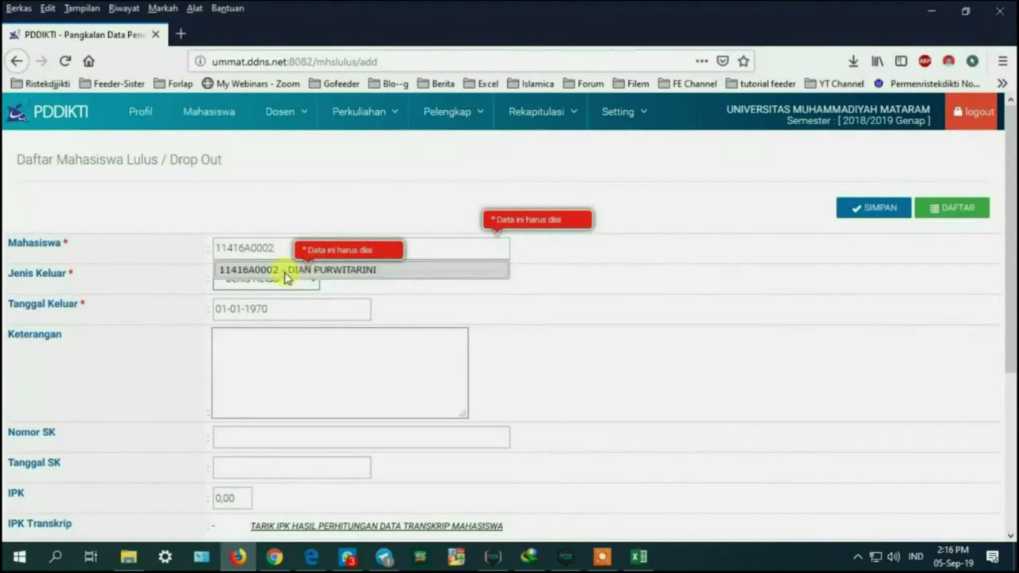
pyautogui.click(302, 270)
# Step: Set Jenis Keluar to Lulus with exit date 14-10-2019
pyautogui.click(298, 278)
pyautogui.click(271, 320)
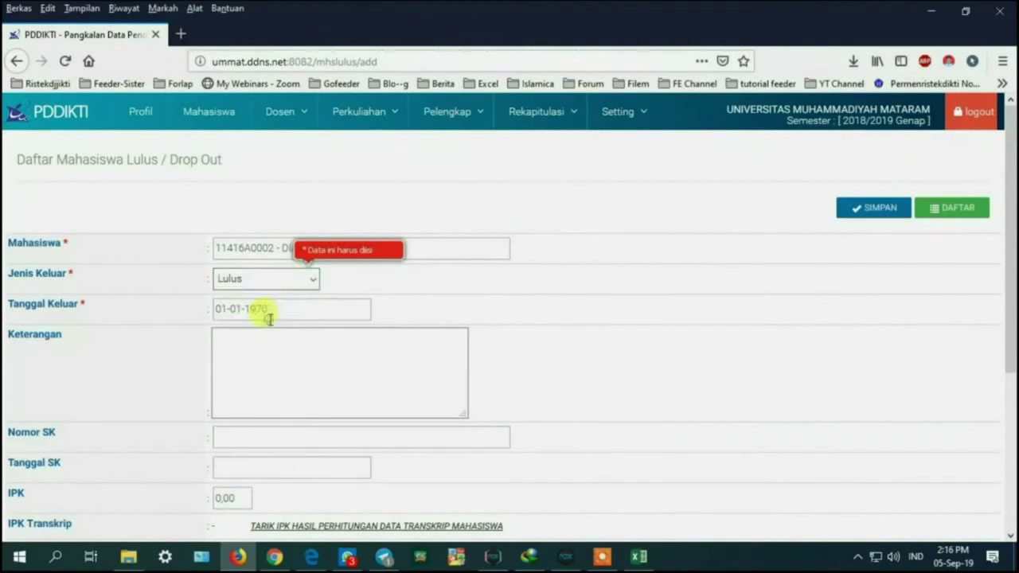
pyautogui.moveTo(313, 313); pyautogui.dragTo(125, 298)
pyautogui.write('14-10')
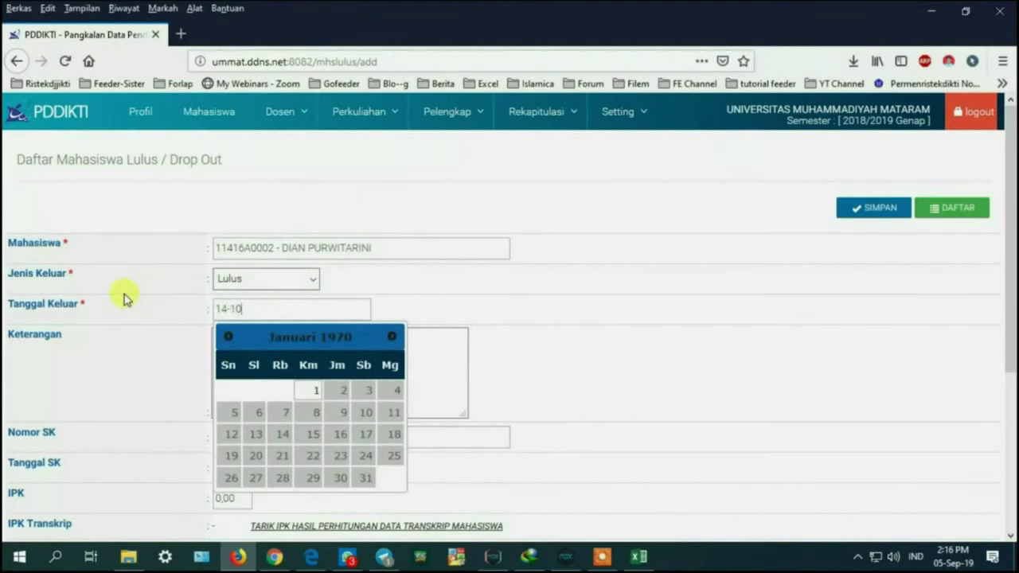
pyautogui.write('-2019')
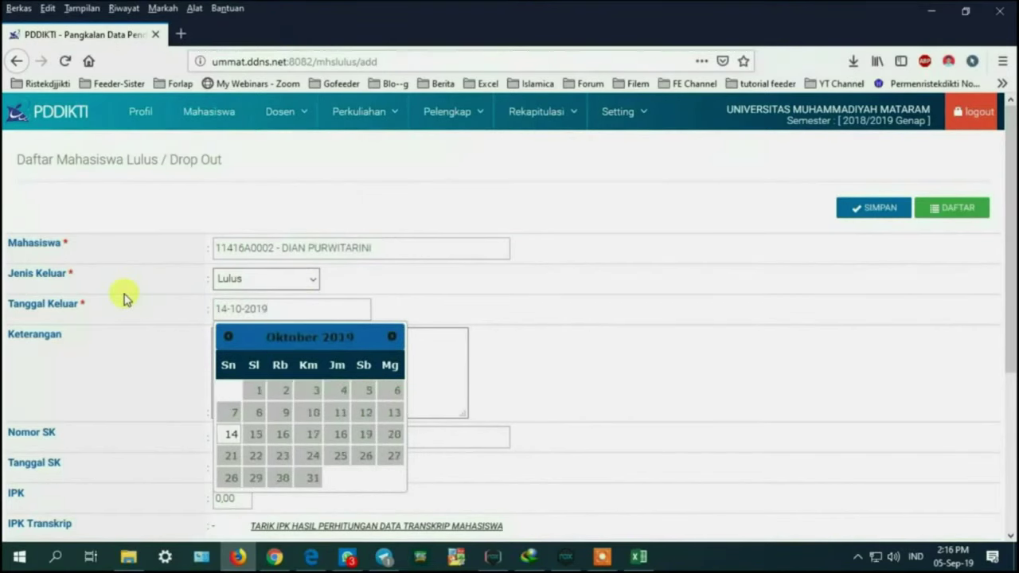
pyautogui.click(572, 356)
# Step: Enter Keterangan 'Cumlaude' and IPK 2,78 taken from the transcript
pyautogui.click(259, 346)
pyautogui.write('Cumlaude')
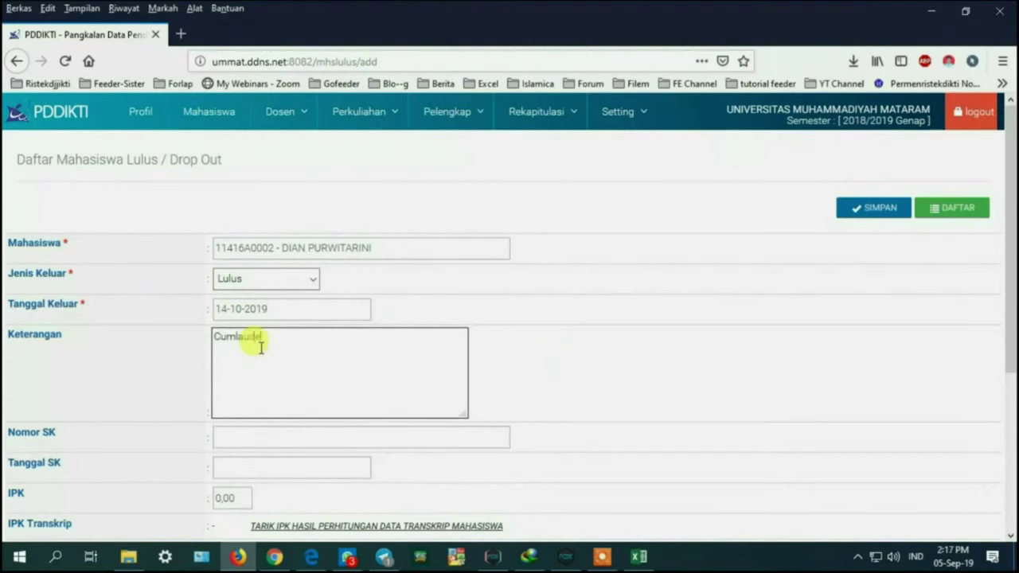
pyautogui.scroll(-4, 270, 366)
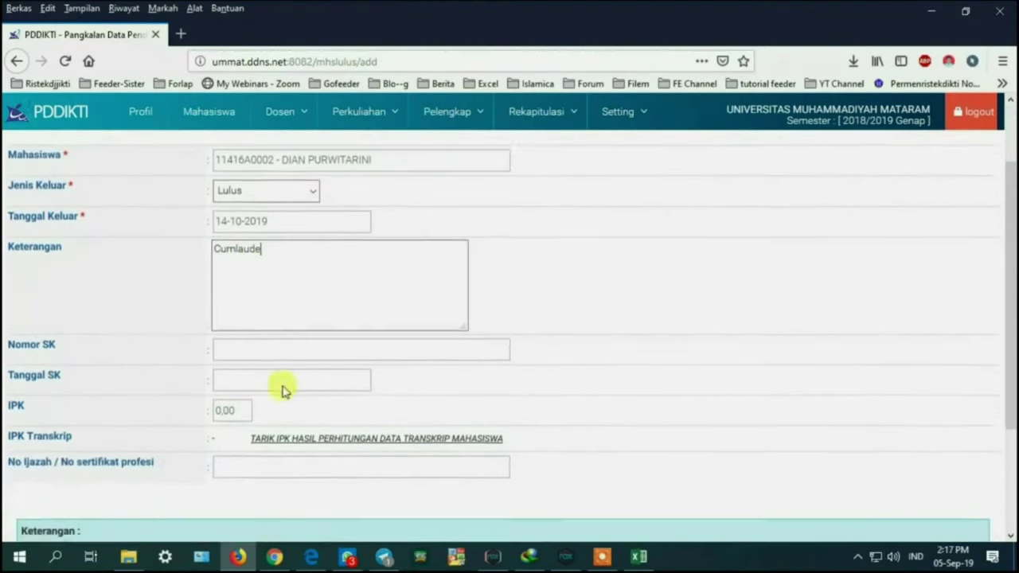
pyautogui.click(337, 374)
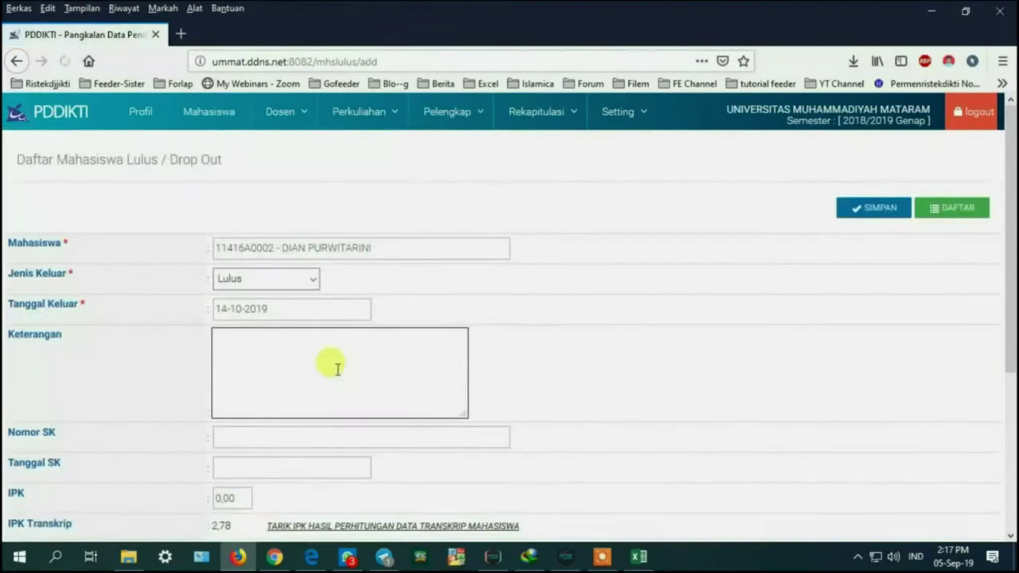
pyautogui.scroll(-2, 334, 358)
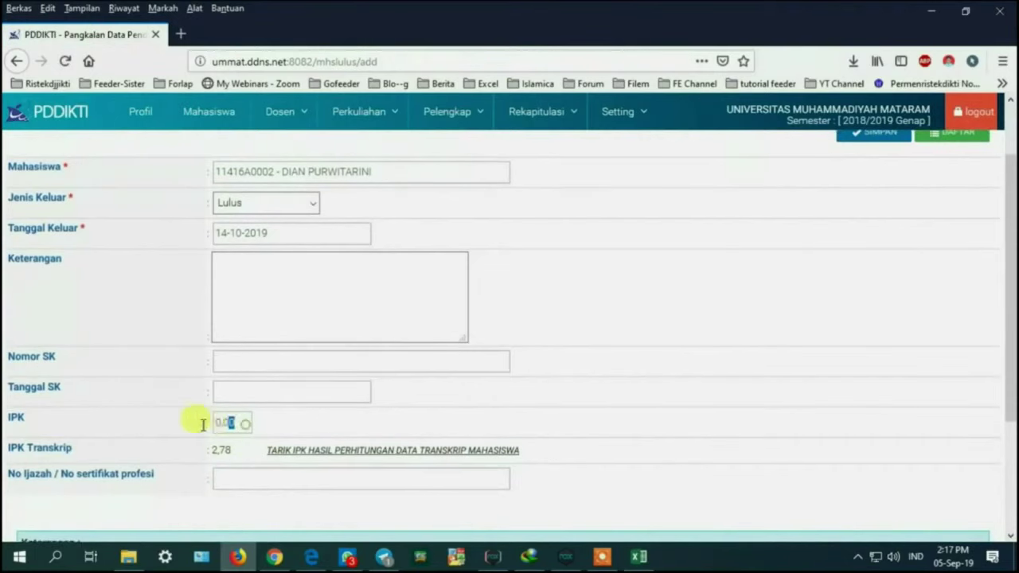
pyautogui.doubleClick(224, 451)
pyautogui.moveTo(247, 422); pyautogui.dragTo(205, 425)
pyautogui.write('2,78')
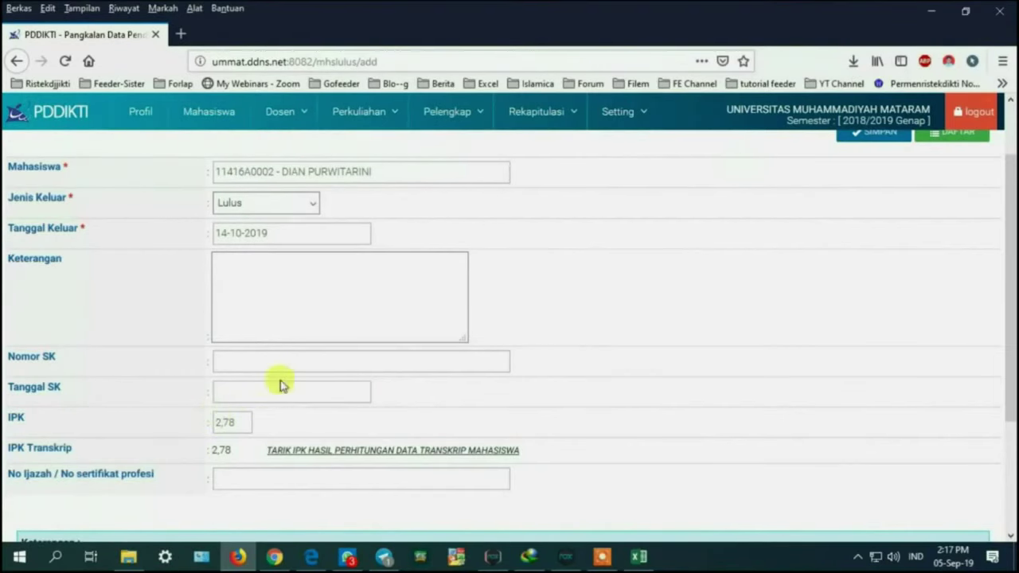
pyautogui.click(292, 274)
pyautogui.write('Cuml')
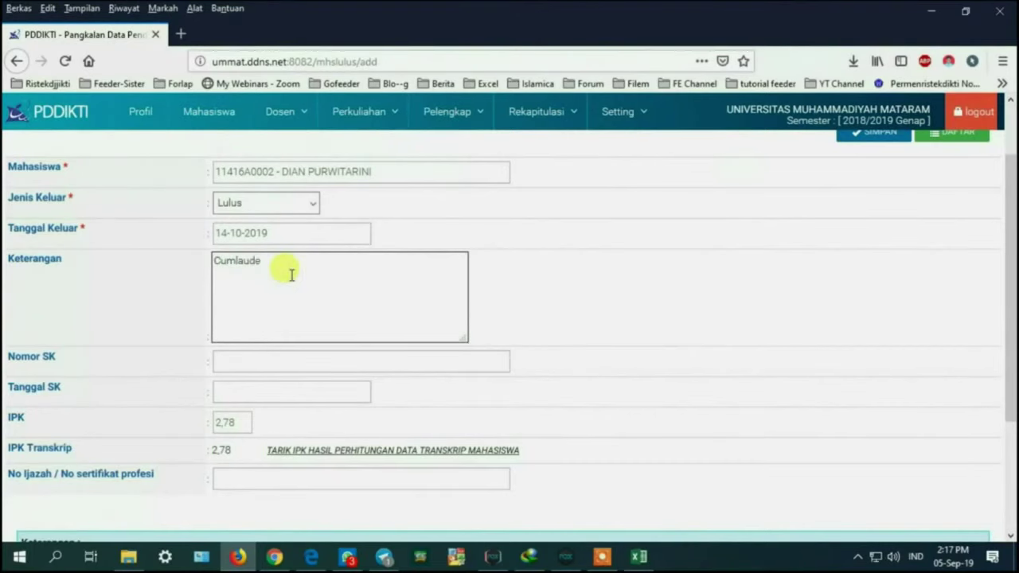
pyautogui.write('aude')
# Step: Enter decree number 0212/II.3.AU/FKIP-UMMA… and Tanggal SK 31-08-2019
pyautogui.click(239, 359)
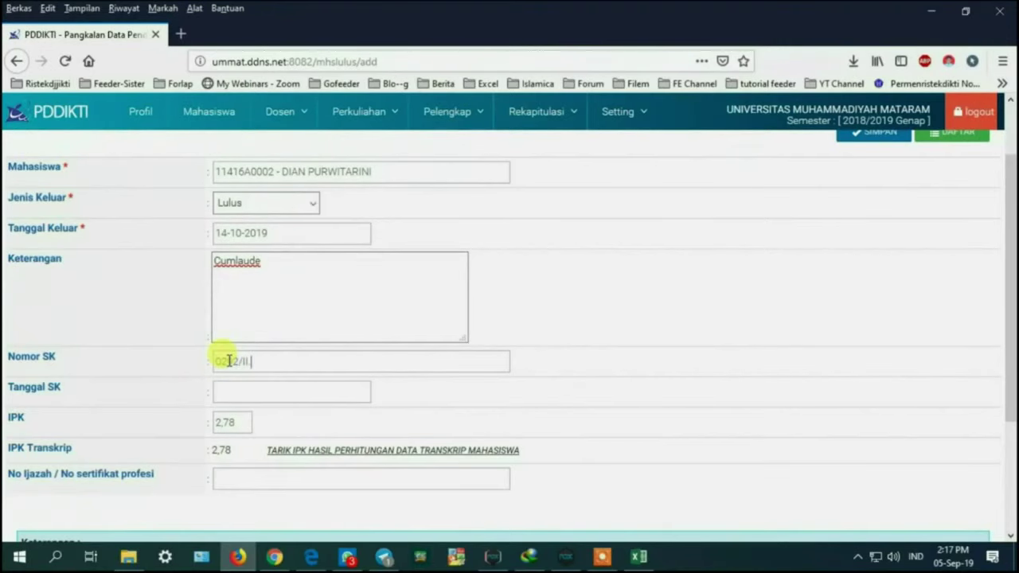
pyautogui.write('0212/II.3.AU/FKIP-UMMAT/D/KEP/VIII/')
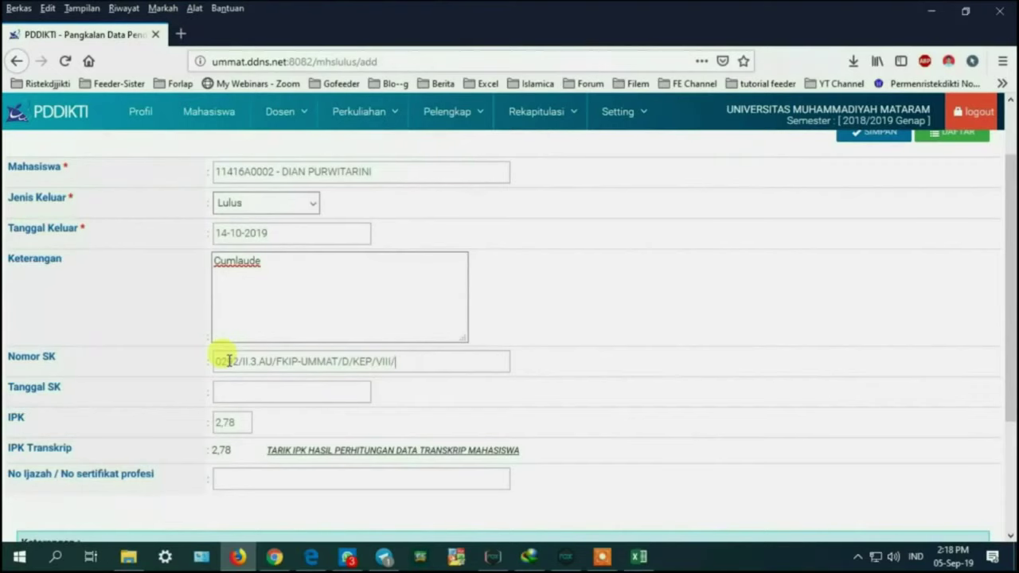
pyautogui.write('19')
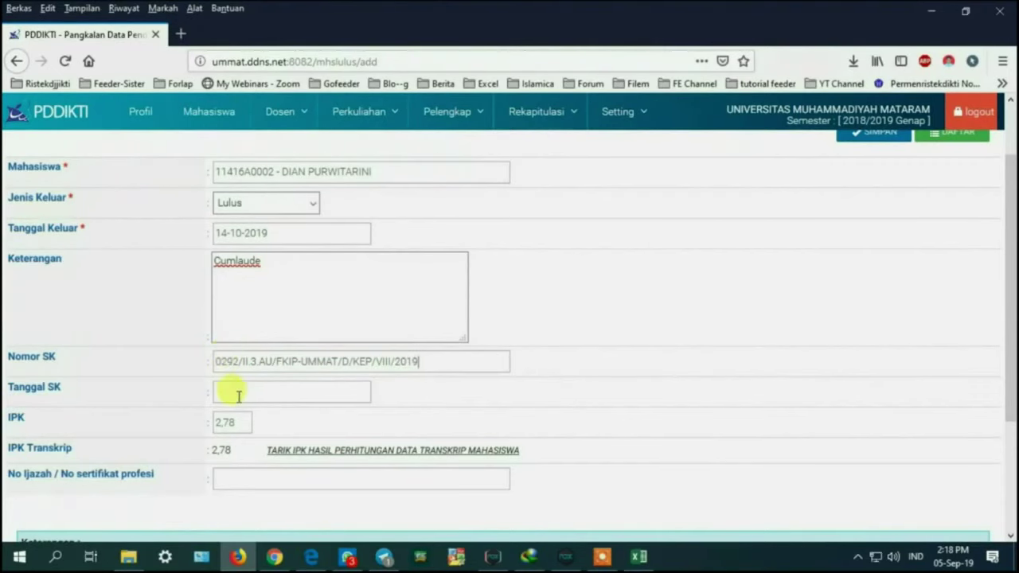
pyautogui.click(237, 393)
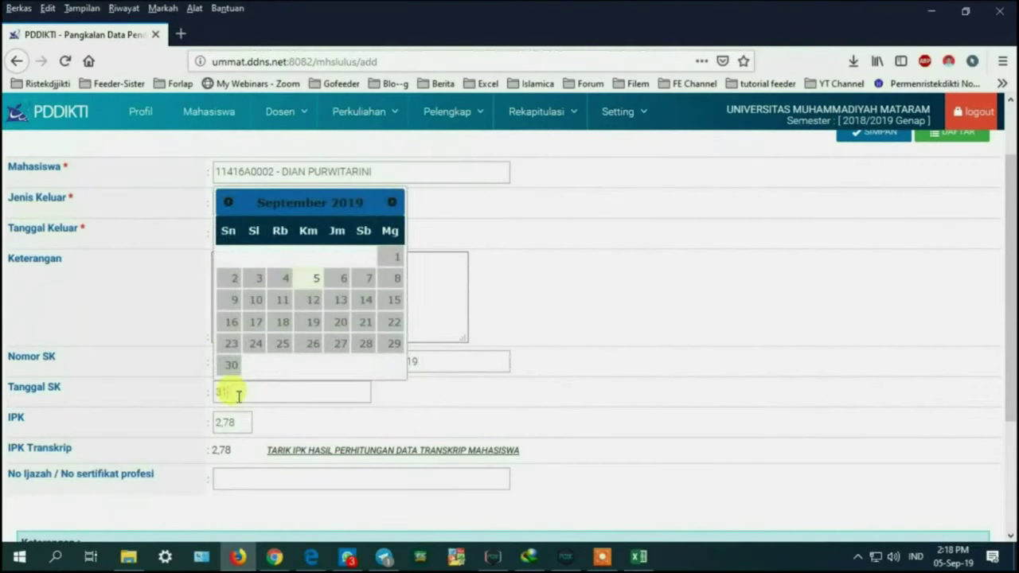
pyautogui.write('31-08-2019')
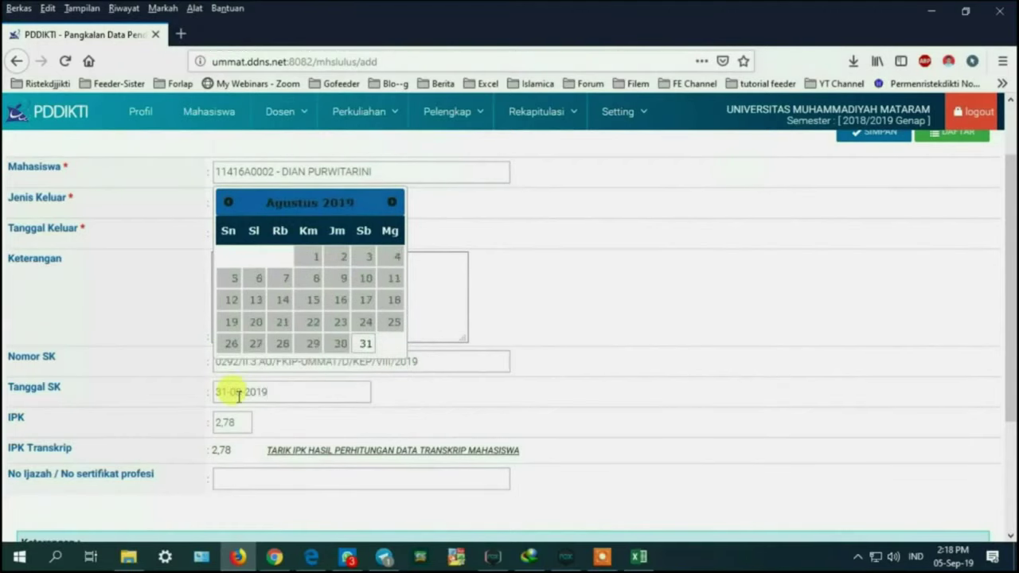
pyautogui.click(284, 413)
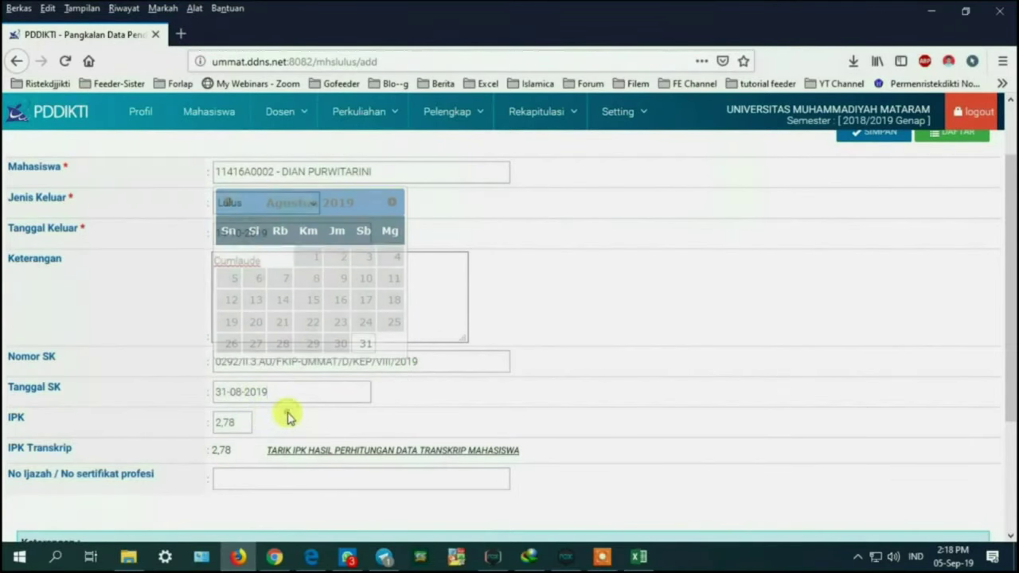
pyautogui.click(234, 475)
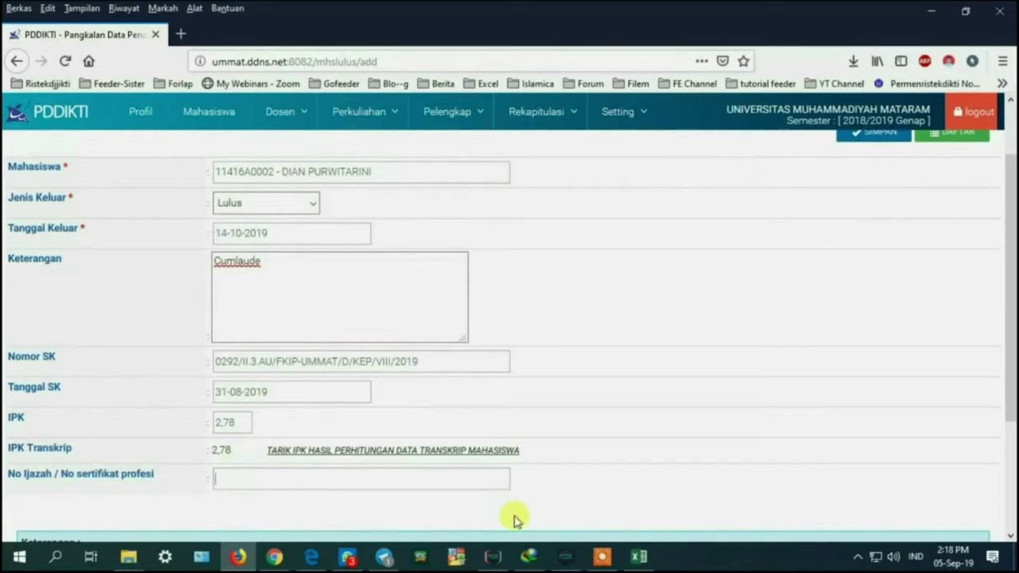
pyautogui.click(647, 556)
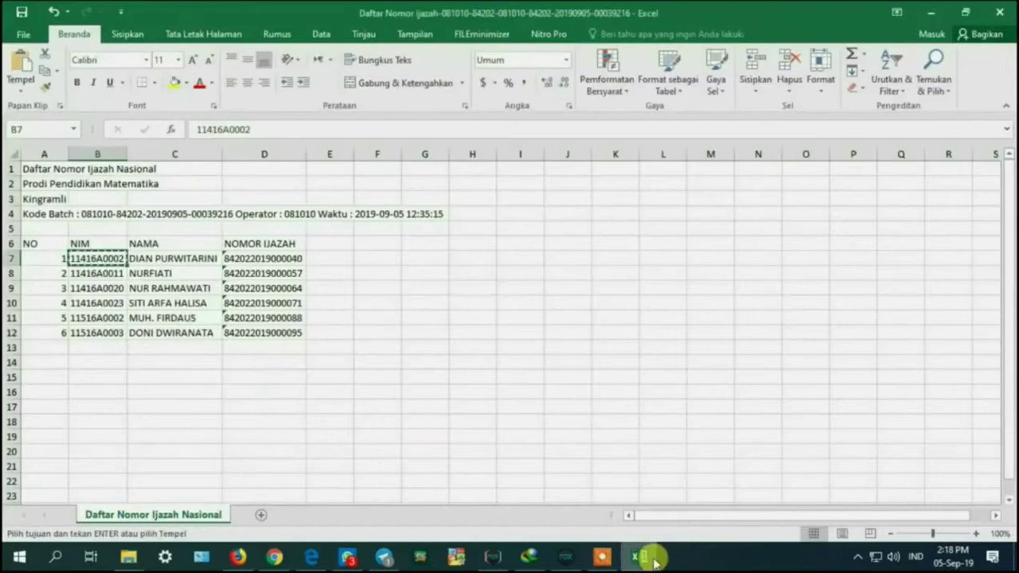
pyautogui.click(242, 260)
pyautogui.hotkey('ctrl', 'c')
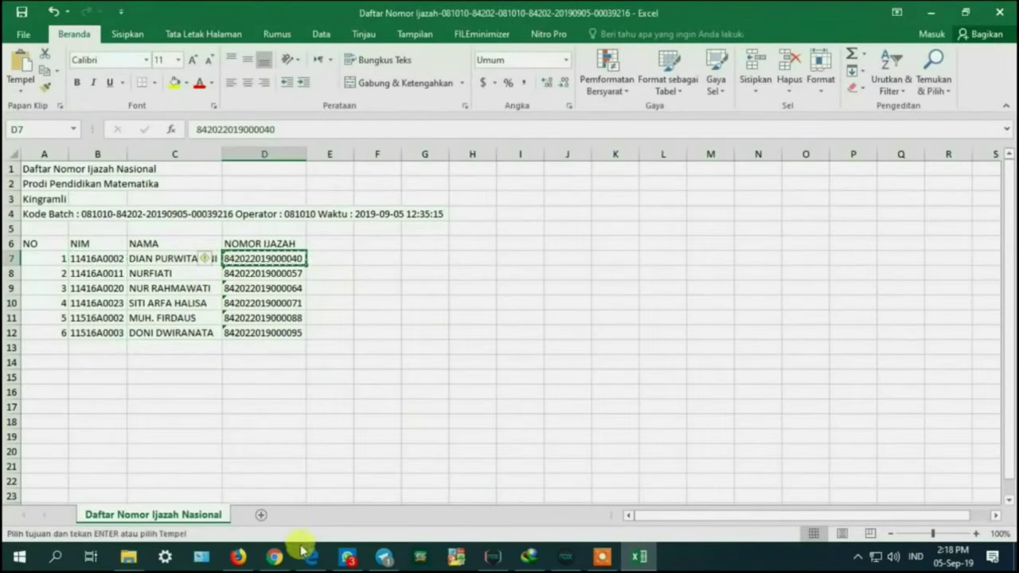
pyautogui.click(241, 556)
pyautogui.hotkey('ctrl', 'v')
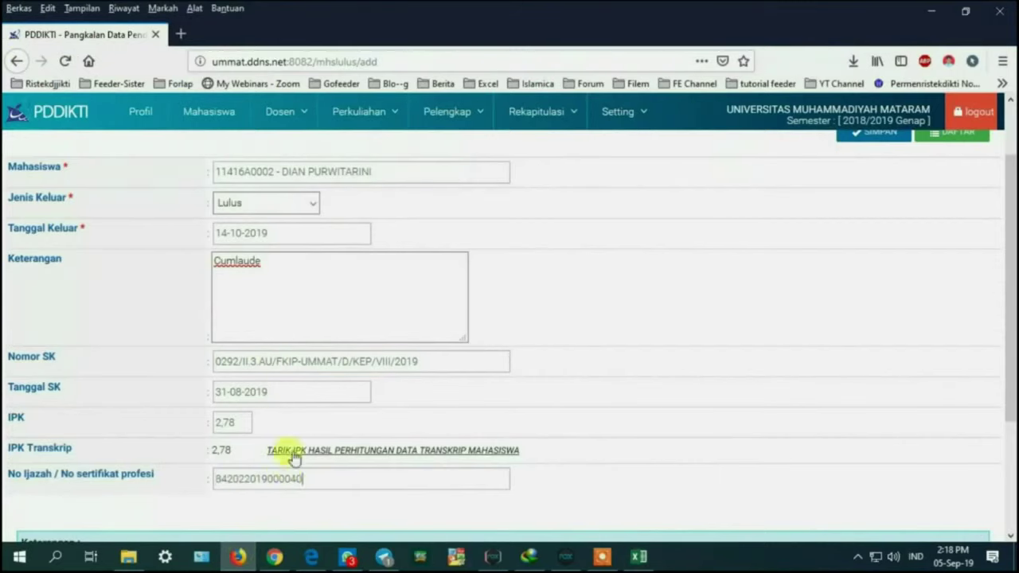
pyautogui.scroll(-2, 458, 378)
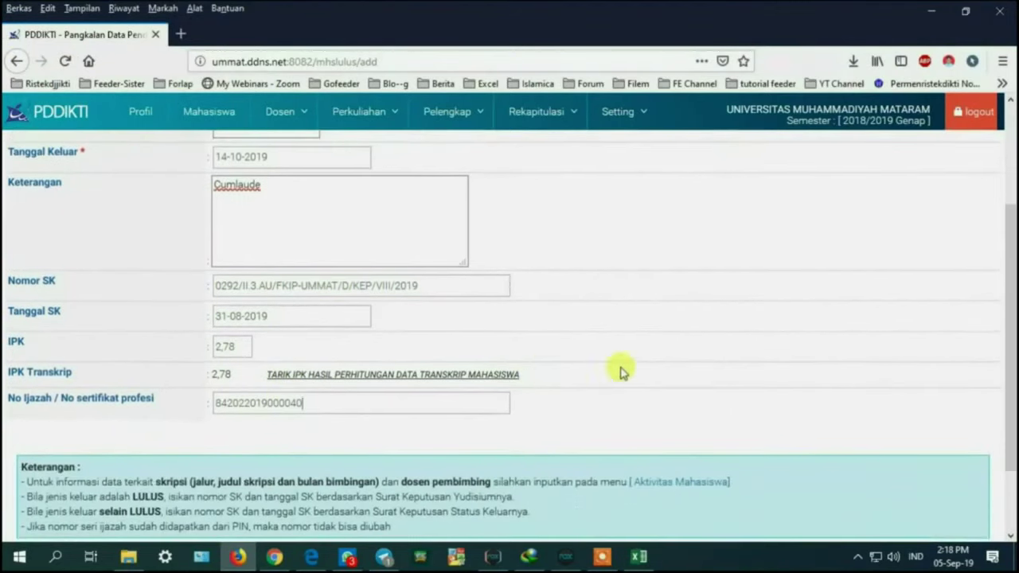
pyautogui.scroll(4, 676, 355)
pyautogui.scroll(-2, 871, 266)
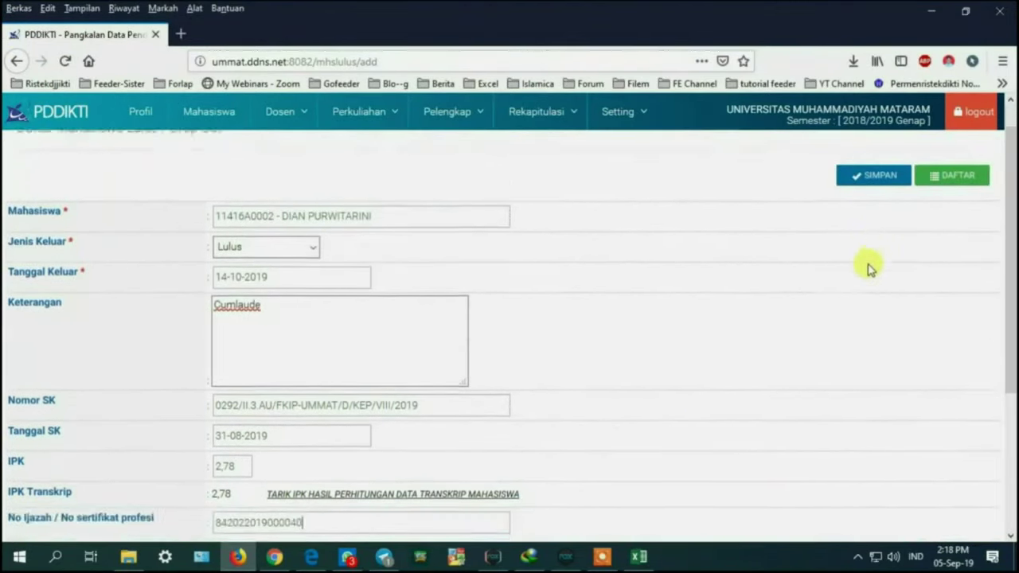
pyautogui.scroll(2, 858, 254)
pyautogui.click(866, 214)
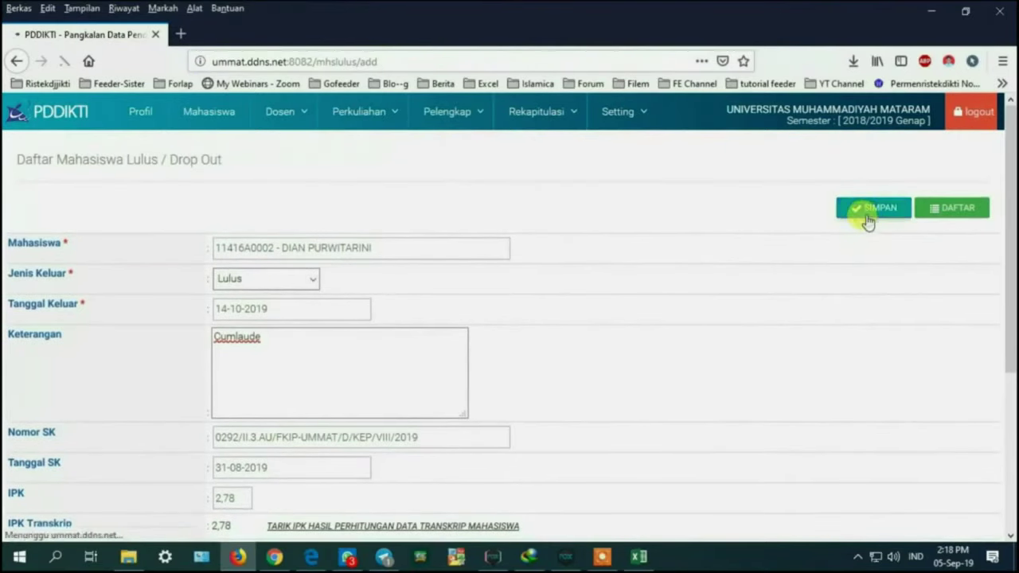
# Step: Run Sinkronisasi PDDIKTI so all 11 tables sync successfully
pyautogui.click(886, 120)
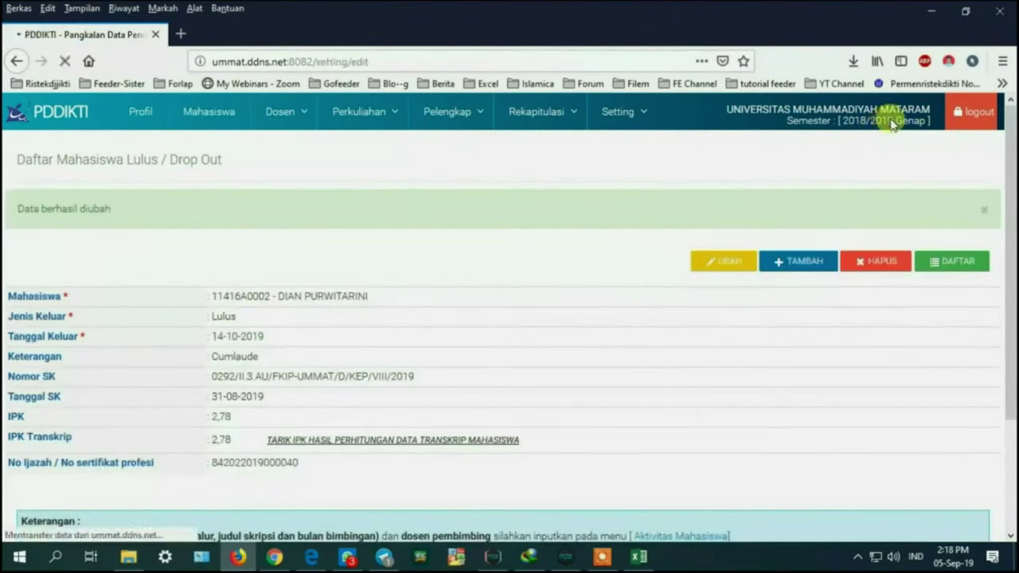
pyautogui.click(852, 476)
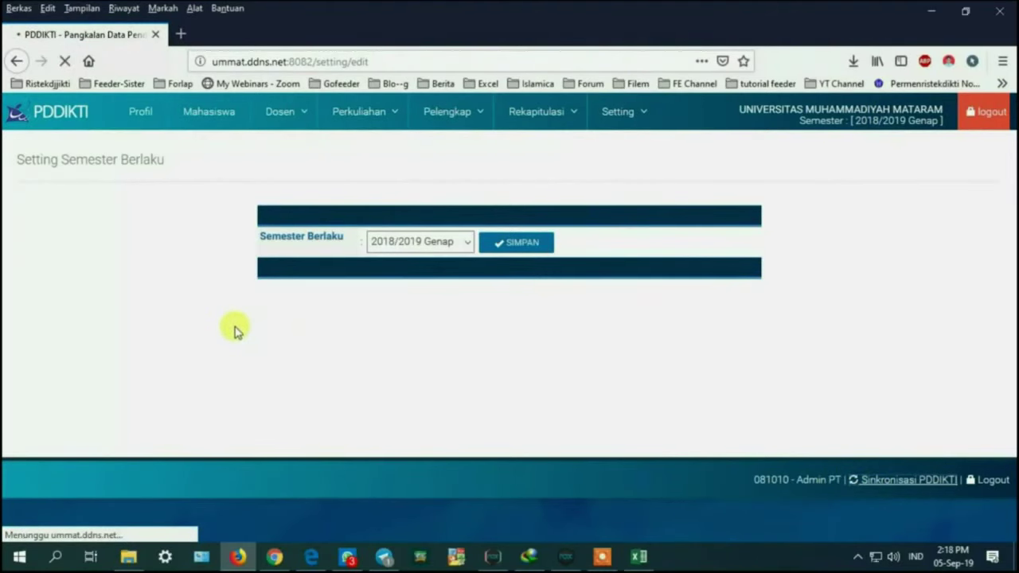
pyautogui.scroll(-1, 353, 228)
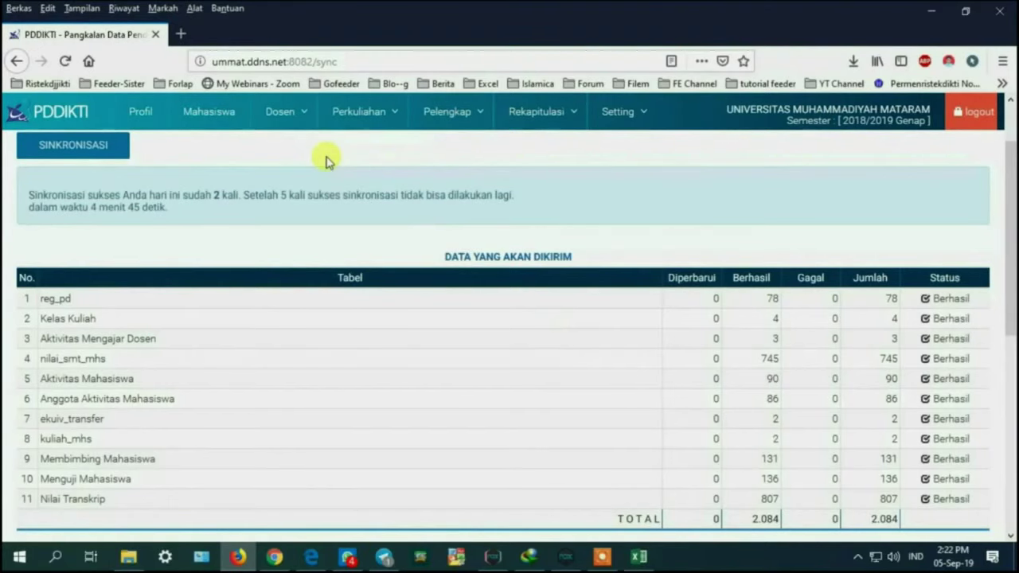
# Step: Open Forlap Ristekdikti's Pencarian Data > Profil Mahasiswa search
pyautogui.click(181, 33)
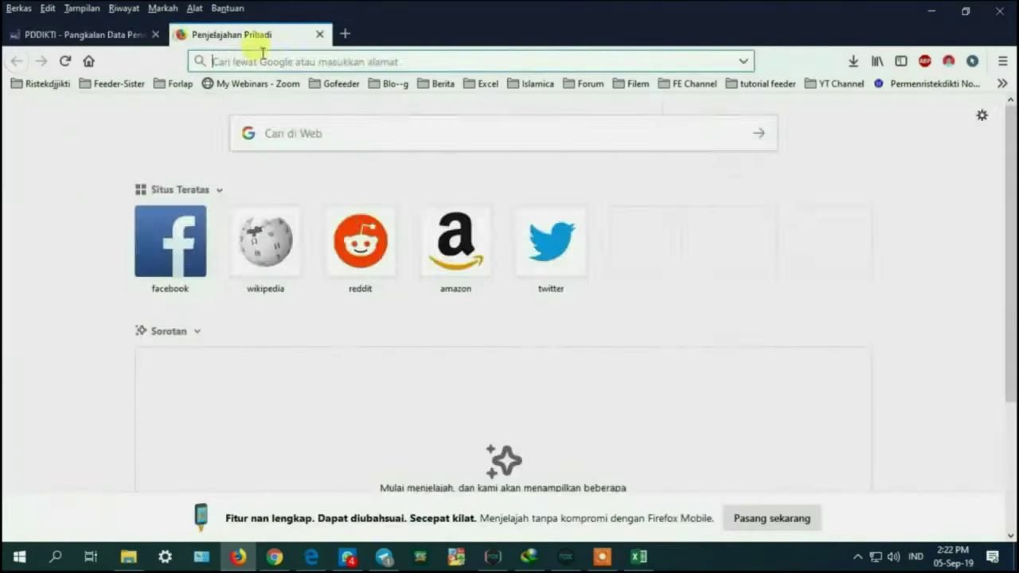
pyautogui.write('forlap')
pyautogui.click(242, 555)
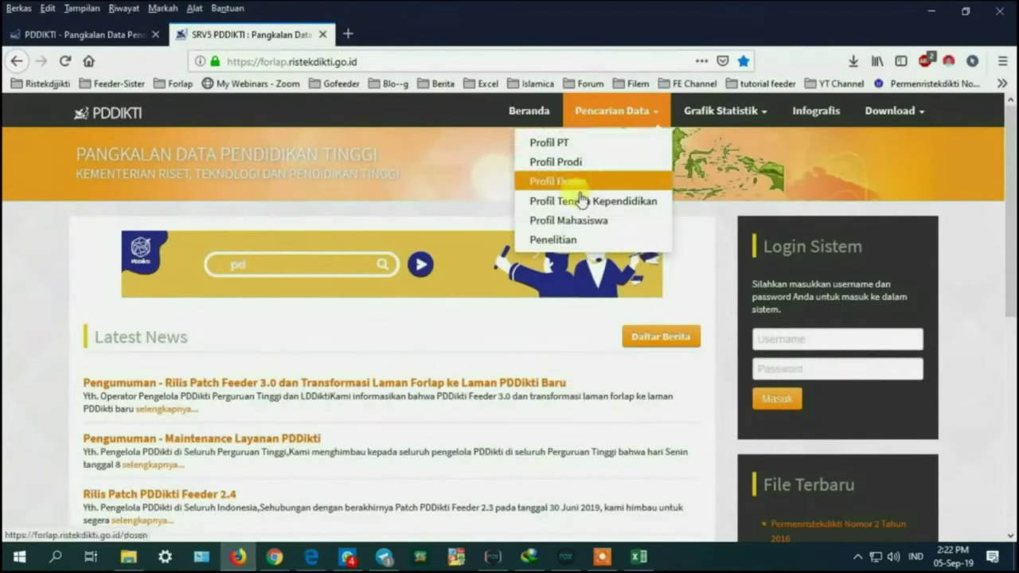
pyautogui.click(580, 198)
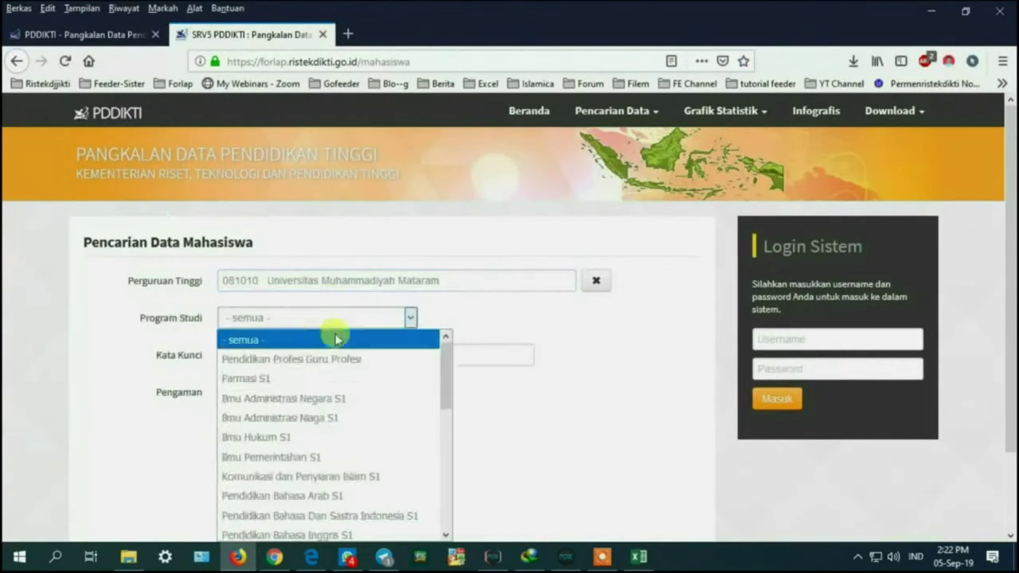
pyautogui.scroll(-5, 335, 339)
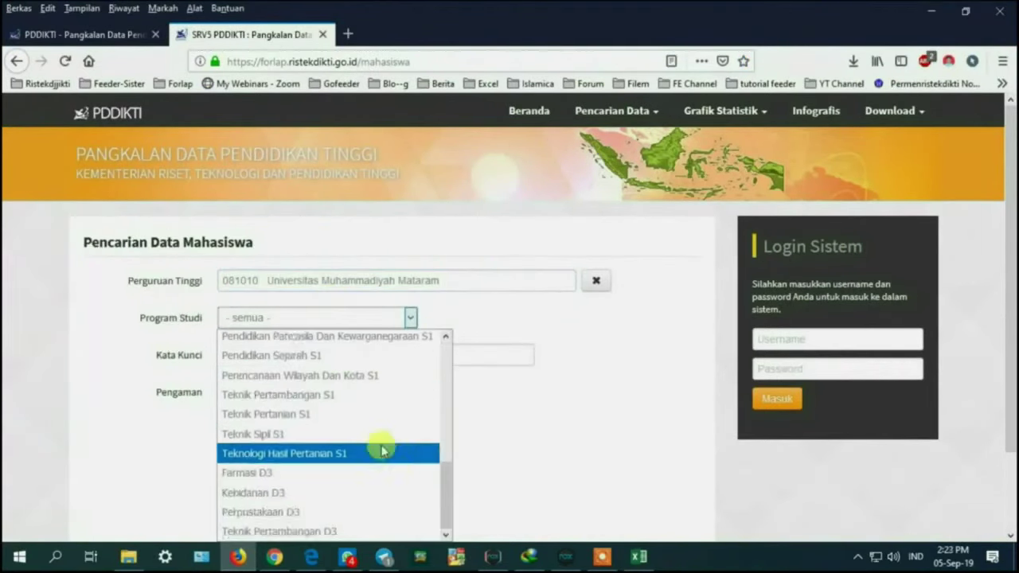
# Step: Search Pendidikan Matematika S1 for the graduate's NIM and open their profile showing Lulus
pyautogui.click(350, 374)
pyautogui.click(266, 355)
pyautogui.hotkey('ctrl', 'v')
pyautogui.click(289, 391)
pyautogui.write('15')
pyautogui.press('Return')
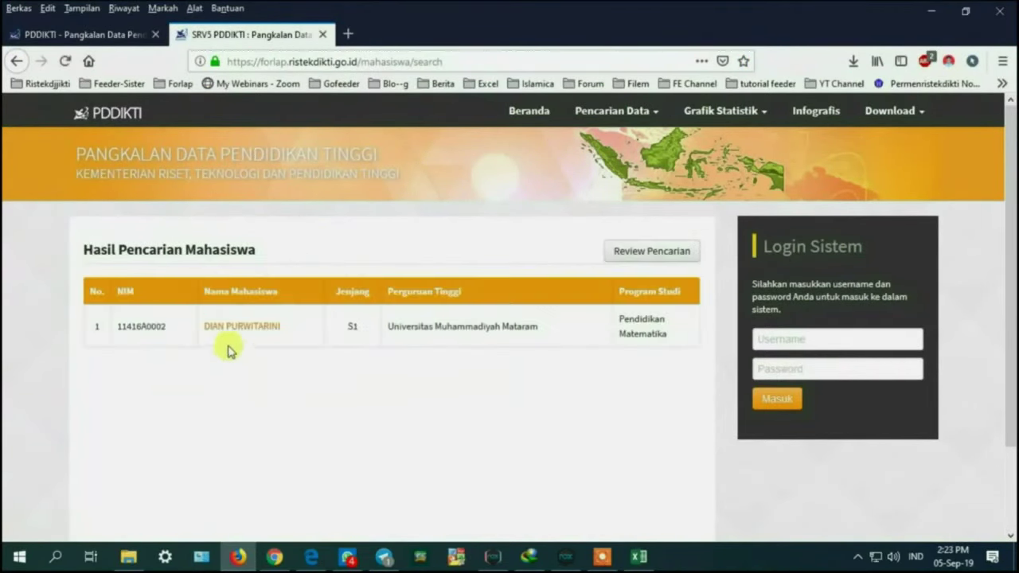
pyautogui.click(226, 329)
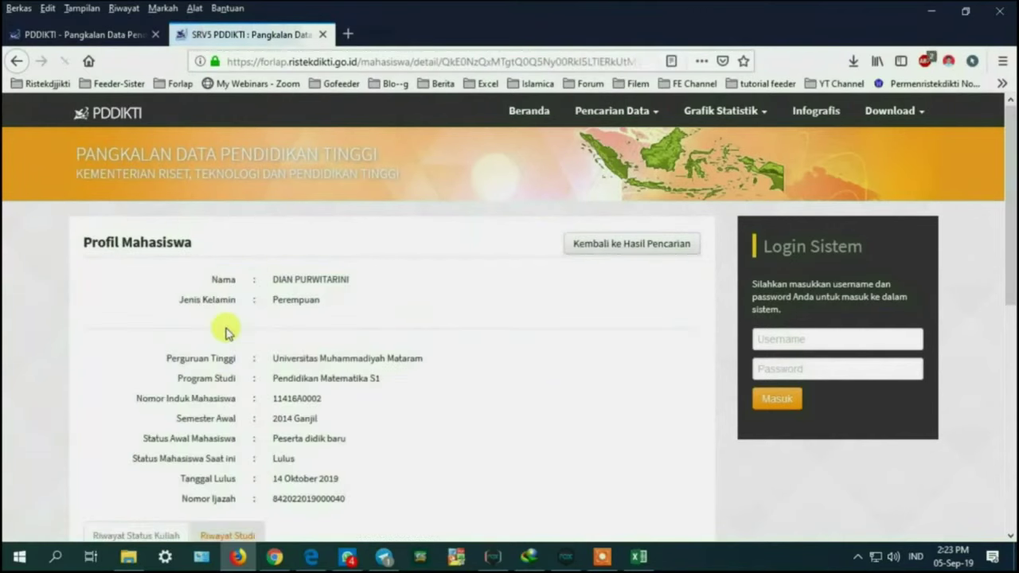
pyautogui.scroll(-2, 861, 243)
pyautogui.moveTo(1009, 239); pyautogui.dragTo(1009, 251)
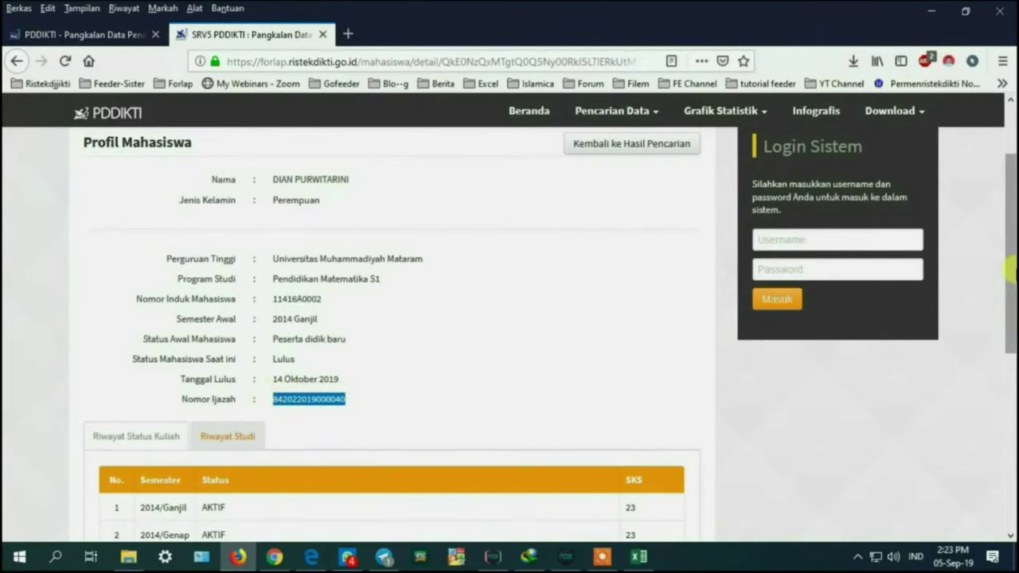
pyautogui.moveTo(1009, 246)
pyautogui.mouseDown()
pyautogui.moveTo(1009, 341)
pyautogui.moveTo(1010, 263)
pyautogui.mouseUp()
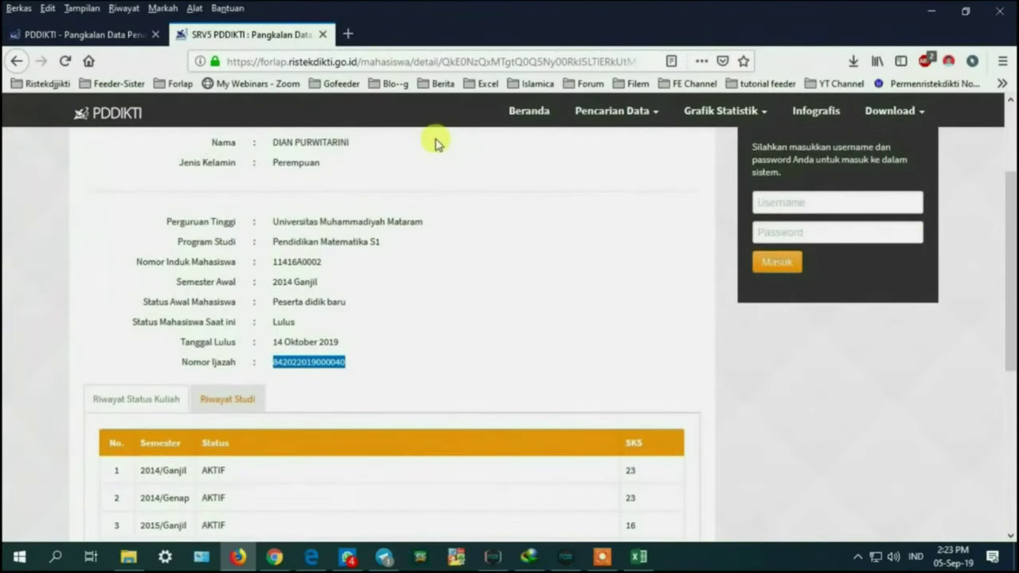
pyautogui.click(350, 34)
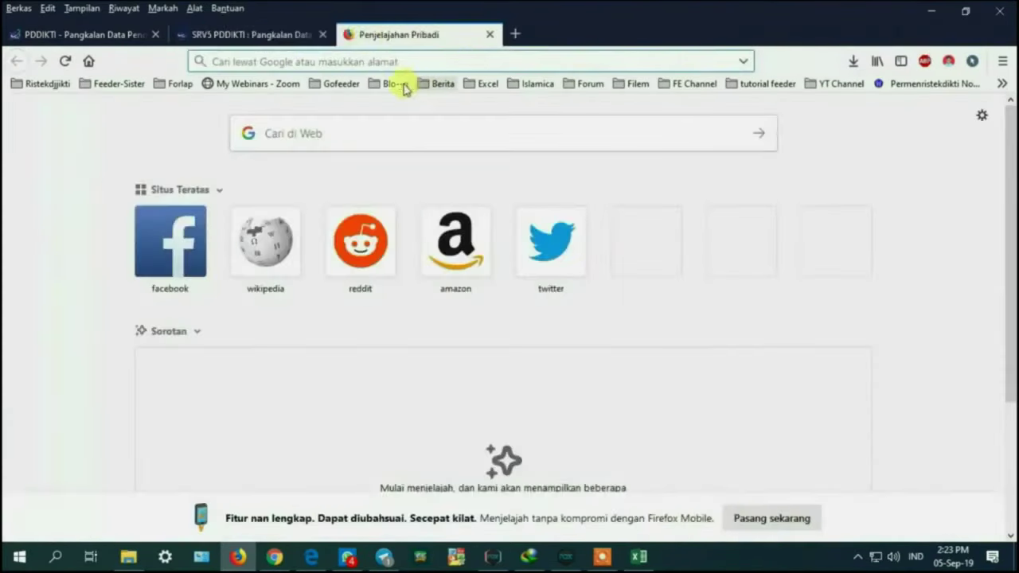
# Step: Open PDDikti's Advanced Search for Data Mahasiswa
pyautogui.write('pddikti.')
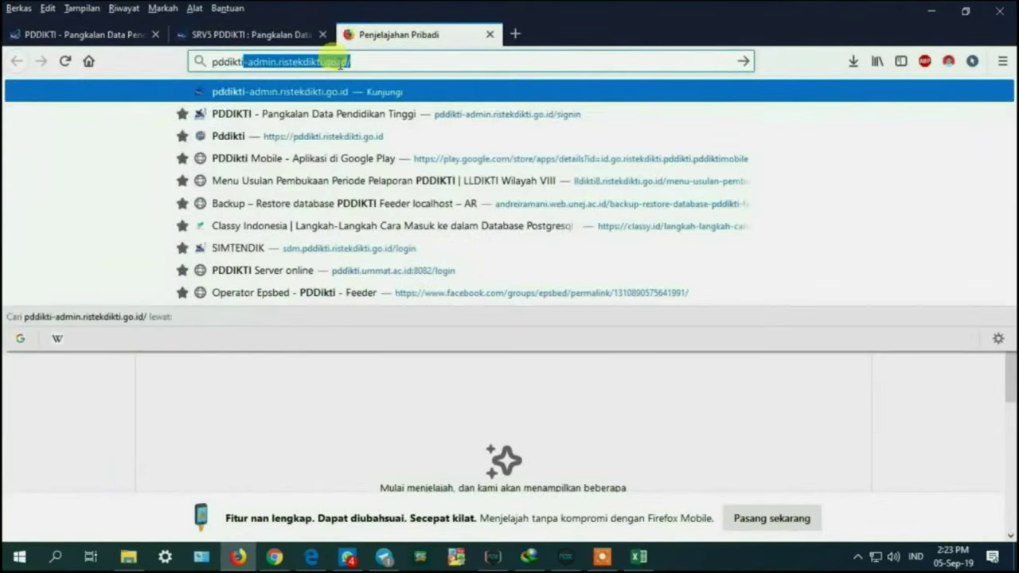
pyautogui.press('Return')
pyautogui.click(225, 407)
pyautogui.click(130, 355)
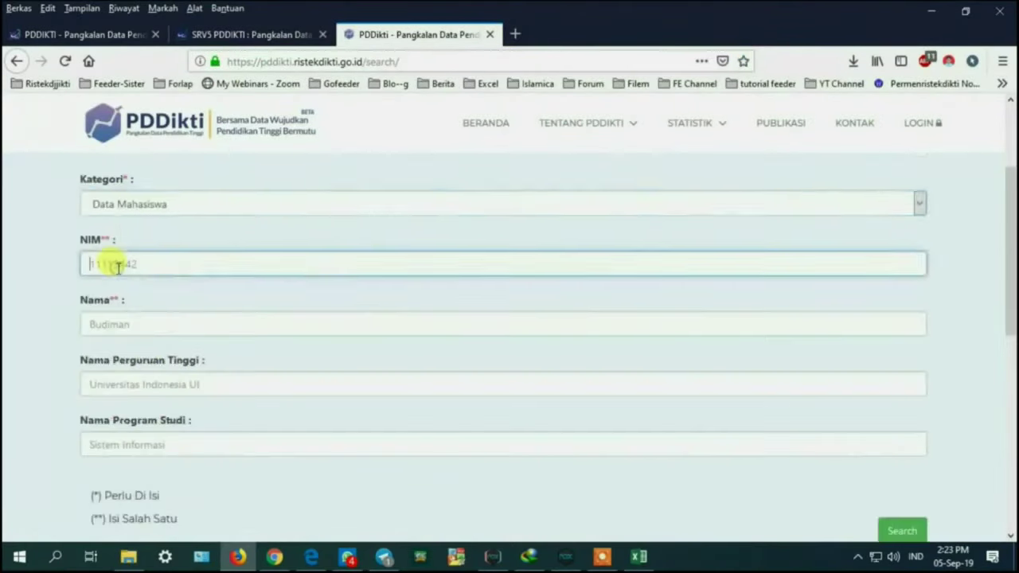
# Step: Search the graduate by NIM and university, then open their biodata showing status Lulus
pyautogui.scroll(-3, 212, 291)
pyautogui.scroll(1, 352, 281)
pyautogui.click(565, 359)
pyautogui.press('Return')
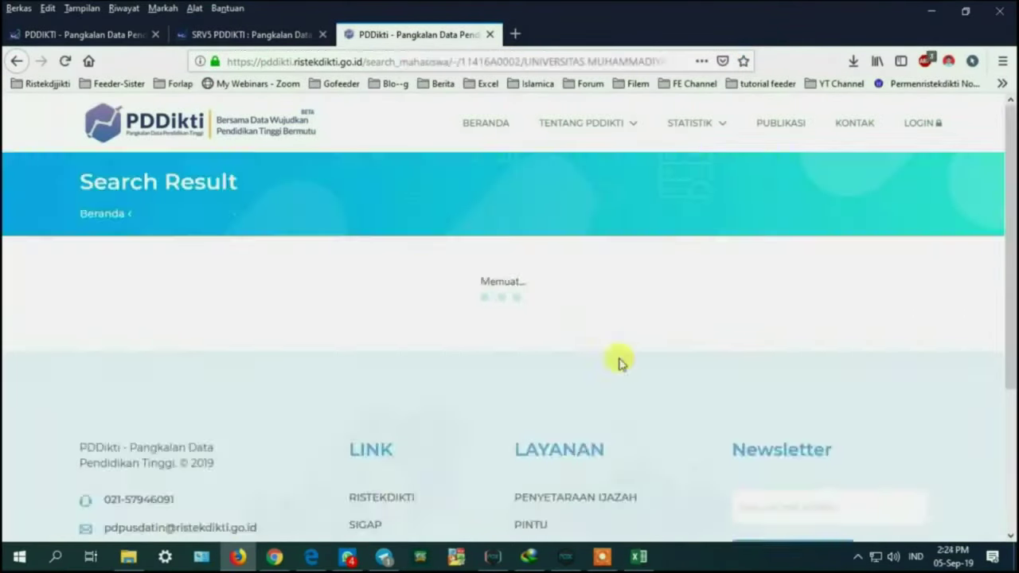
pyautogui.scroll(-2, 157, 361)
pyautogui.click(148, 346)
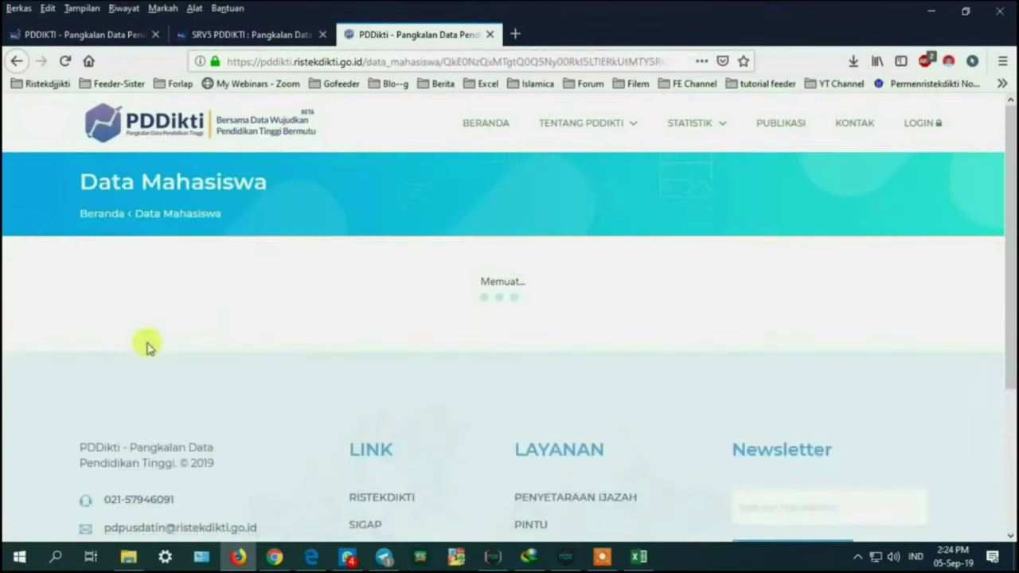
pyautogui.scroll(-2, 892, 282)
pyautogui.scroll(-2, 596, 350)
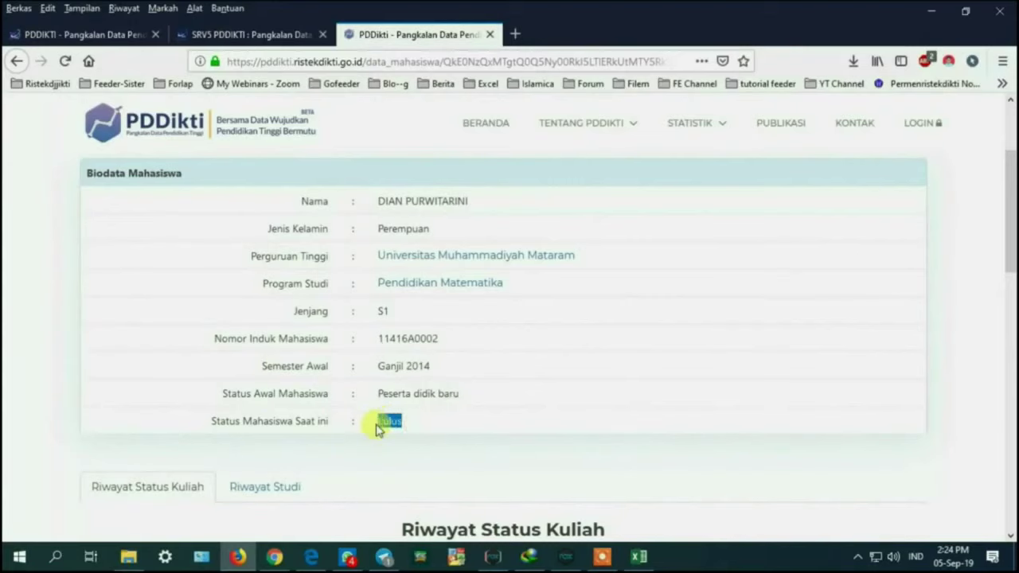
pyautogui.click(515, 34)
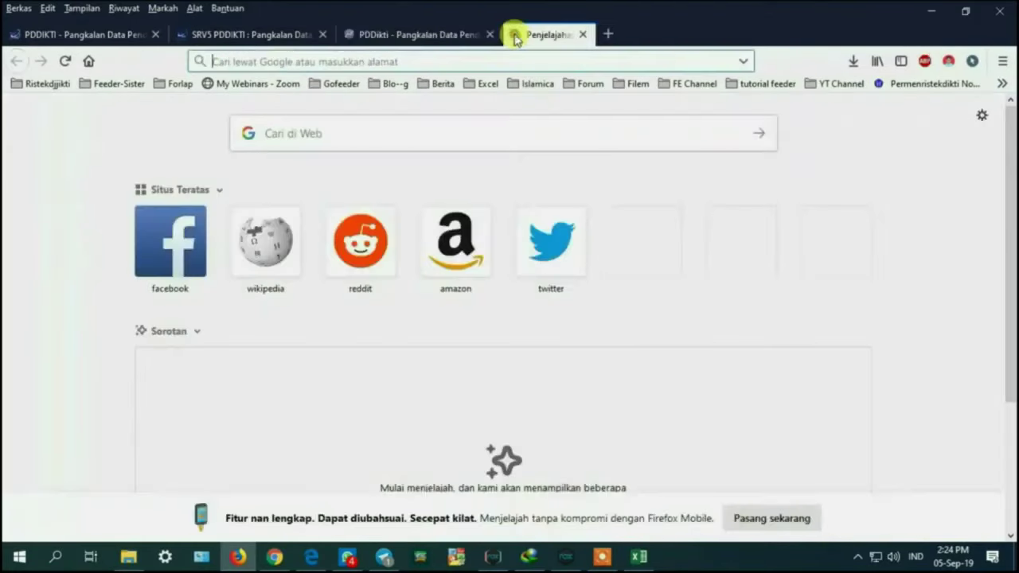
pyautogui.write('ijaza')
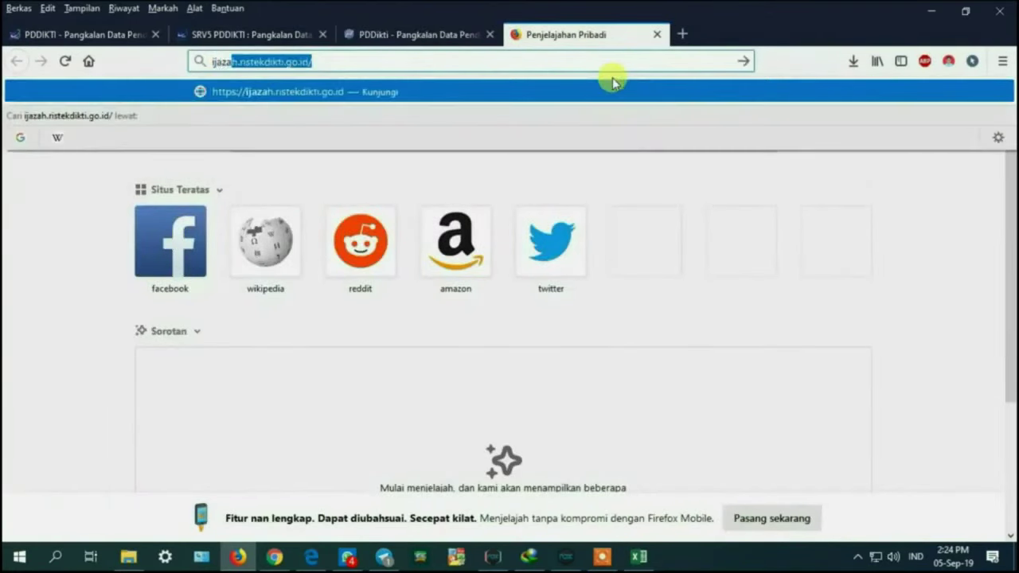
pyautogui.write('h')
pyautogui.press('Return')
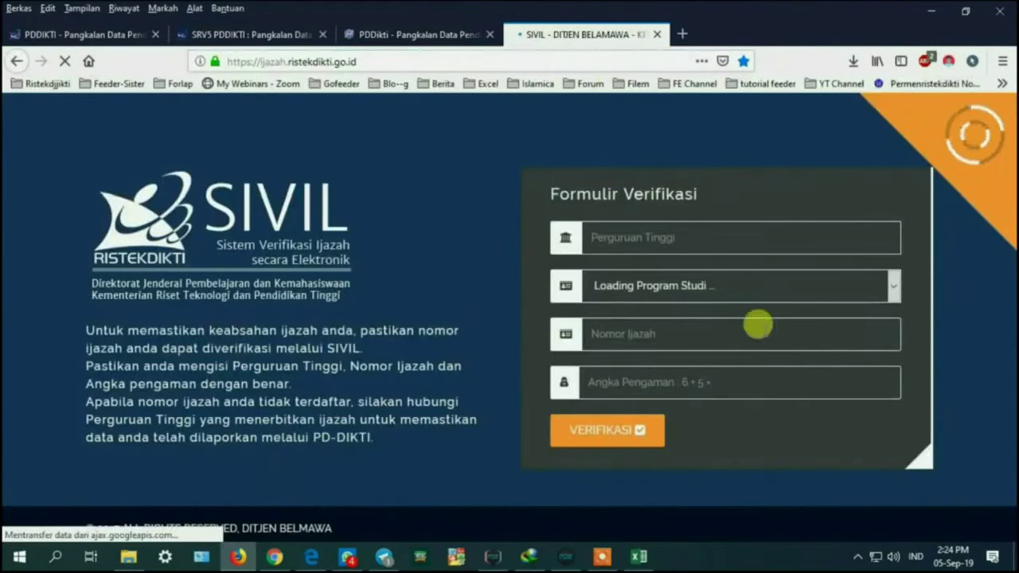
pyautogui.click(655, 238)
pyautogui.write('081010')
pyautogui.click(645, 262)
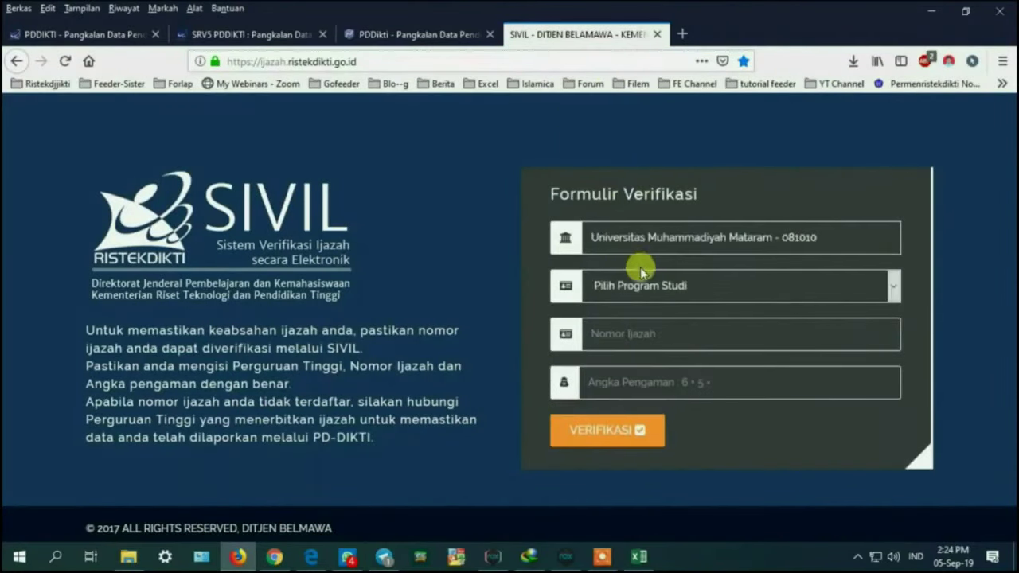
pyautogui.click(646, 285)
pyautogui.scroll(-3, 645, 398)
pyautogui.click(643, 425)
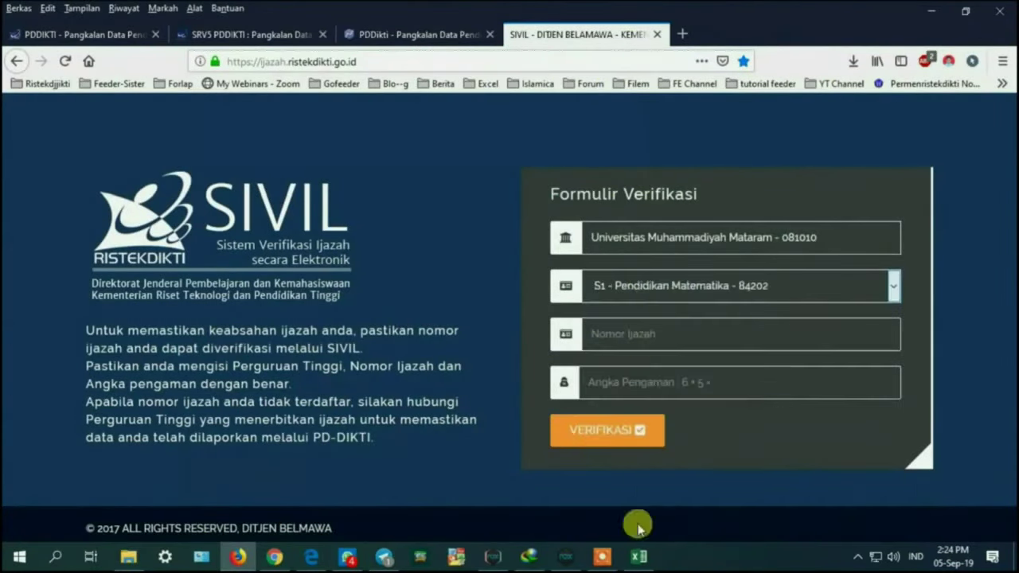
pyautogui.click(638, 556)
pyautogui.click(254, 558)
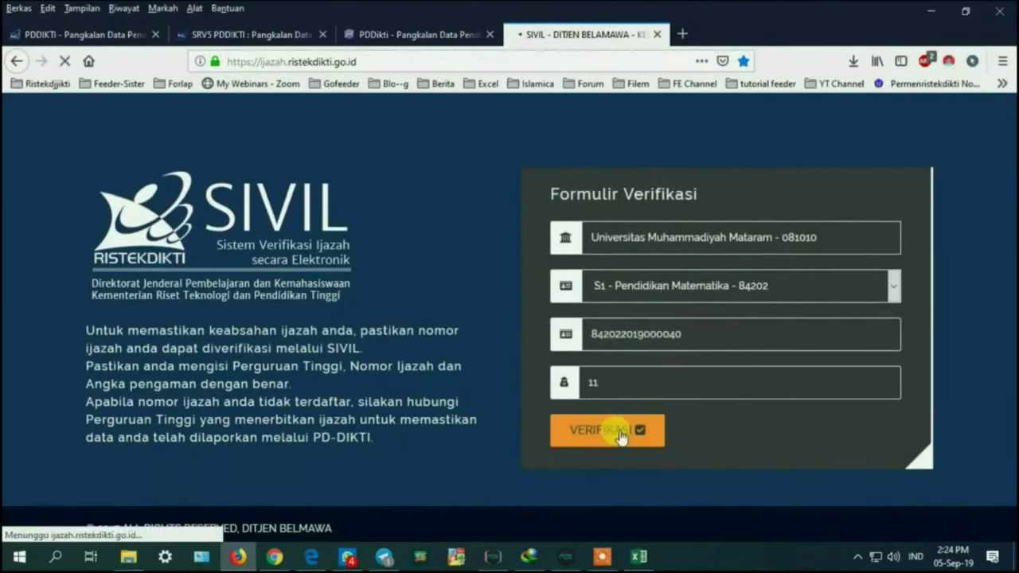
pyautogui.moveTo(1008, 215); pyautogui.dragTo(1009, 255)
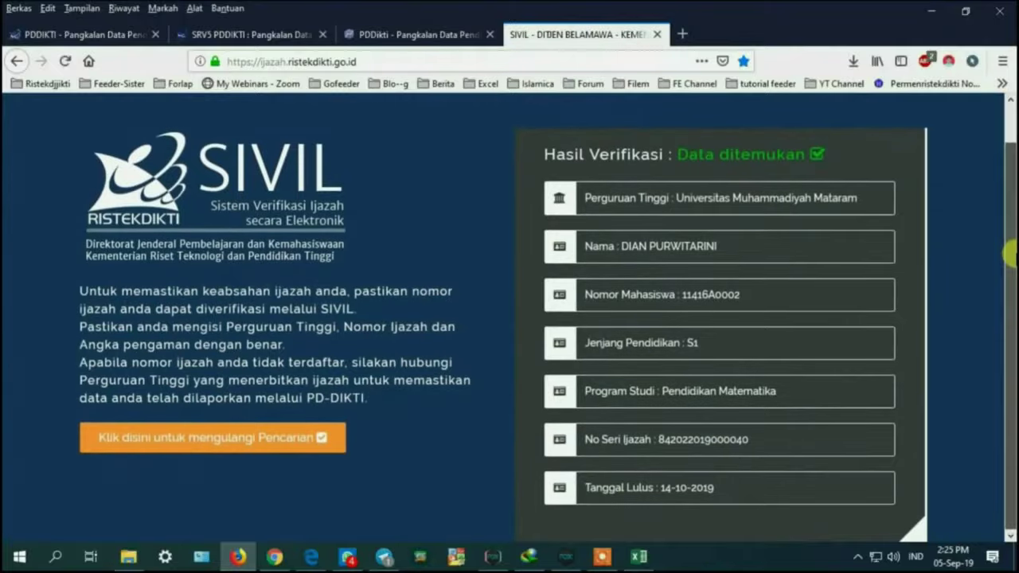
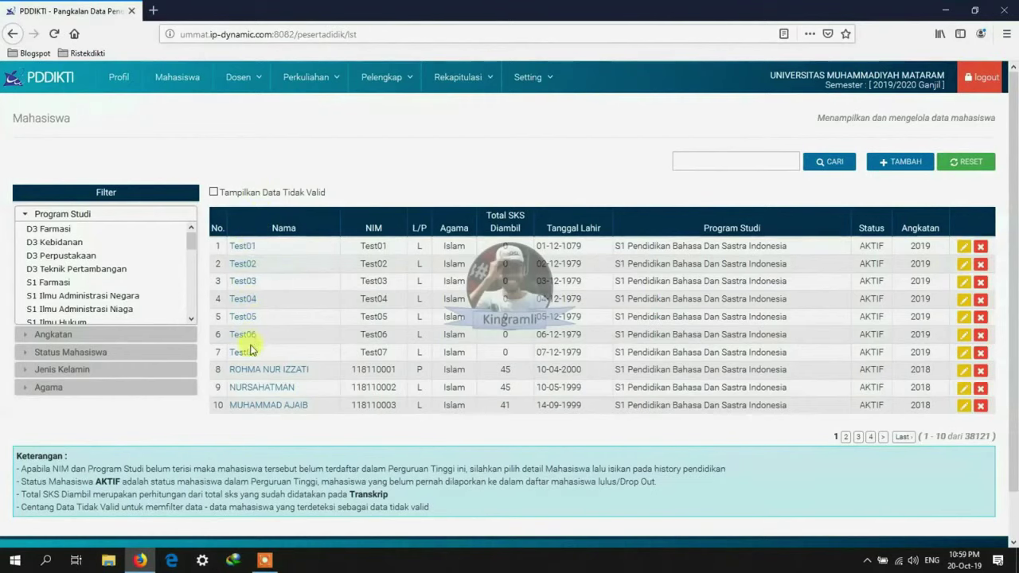
pyautogui.rightClick(243, 248)
pyautogui.click(296, 253)
pyautogui.rightClick(243, 265)
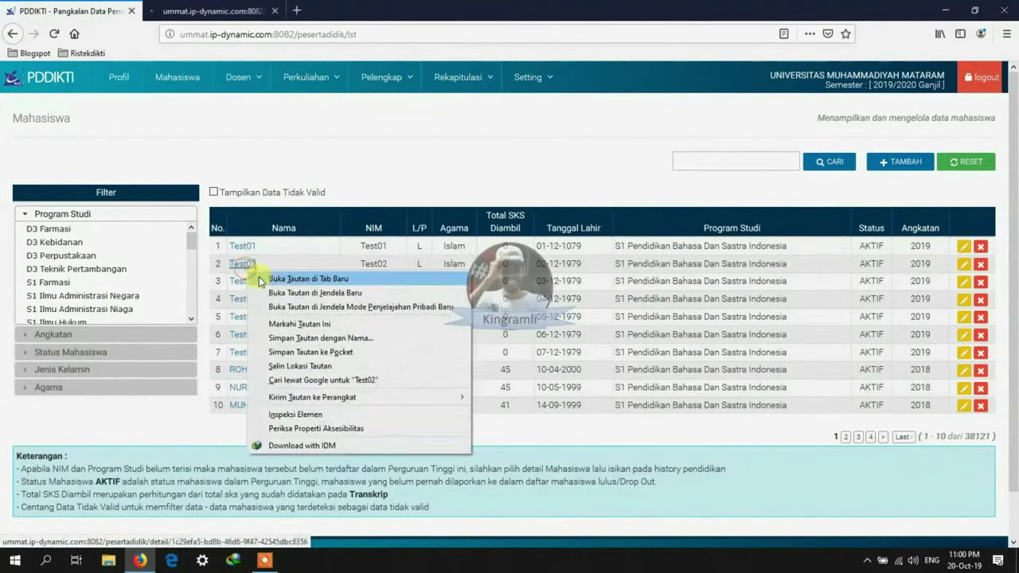
pyautogui.click(296, 270)
pyautogui.rightClick(244, 283)
pyautogui.click(296, 289)
pyautogui.rightClick(244, 301)
pyautogui.rightClick(261, 337)
pyautogui.click(274, 344)
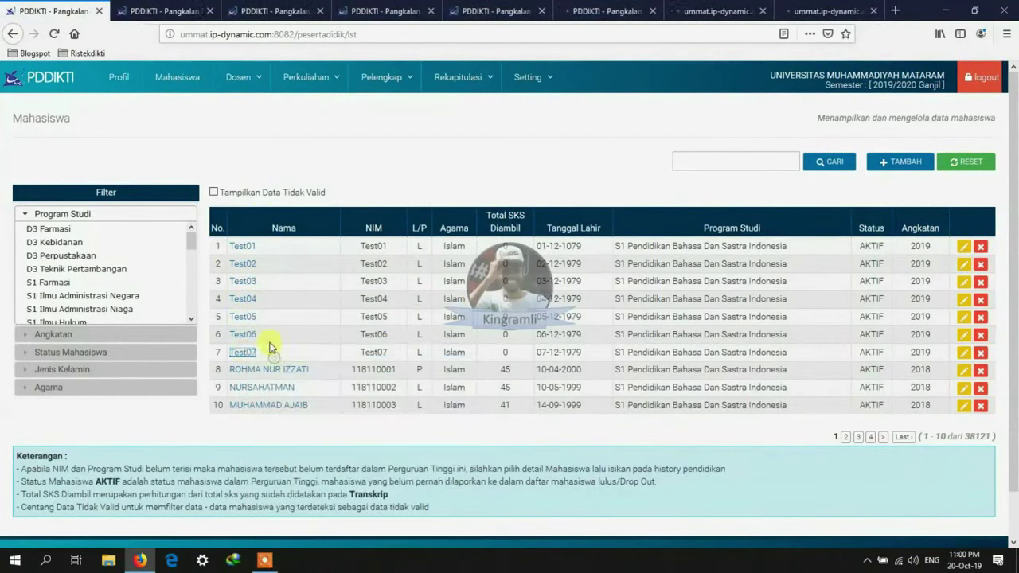
pyautogui.hotkey('ctrl', 'Tab')
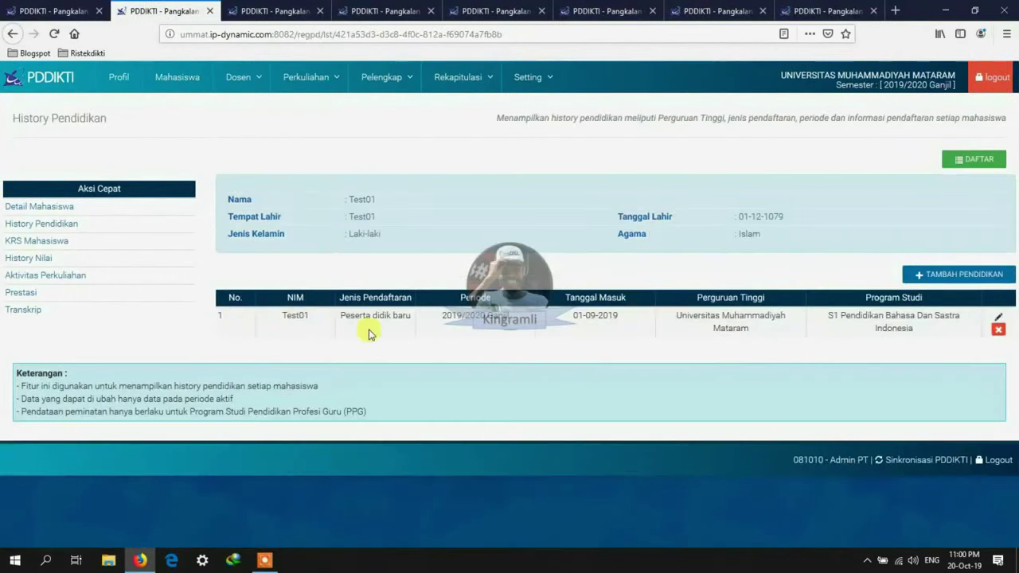
pyautogui.moveTo(573, 315); pyautogui.dragTo(624, 324)
pyautogui.moveTo(340, 316); pyautogui.dragTo(411, 326)
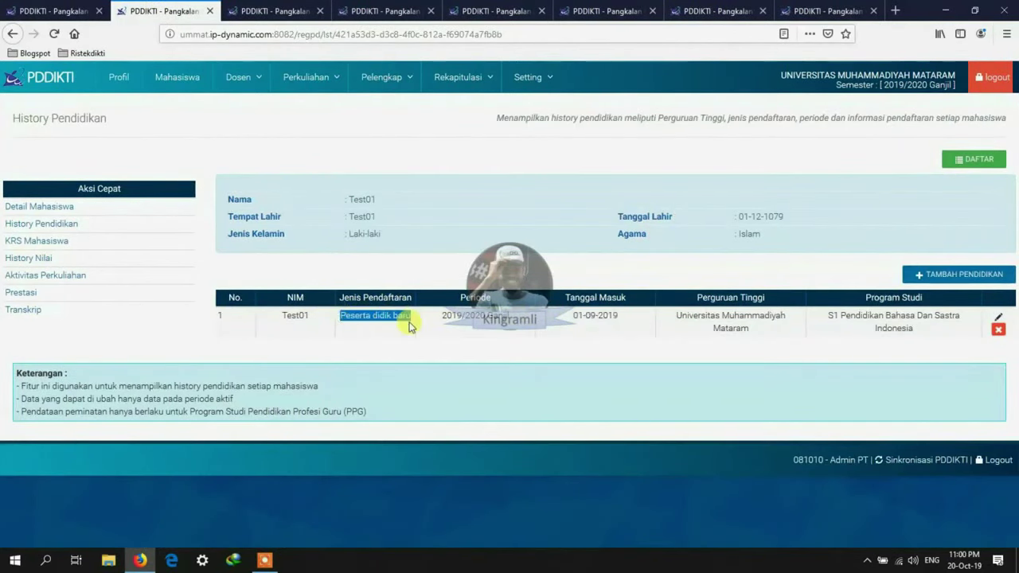
pyautogui.click(209, 10)
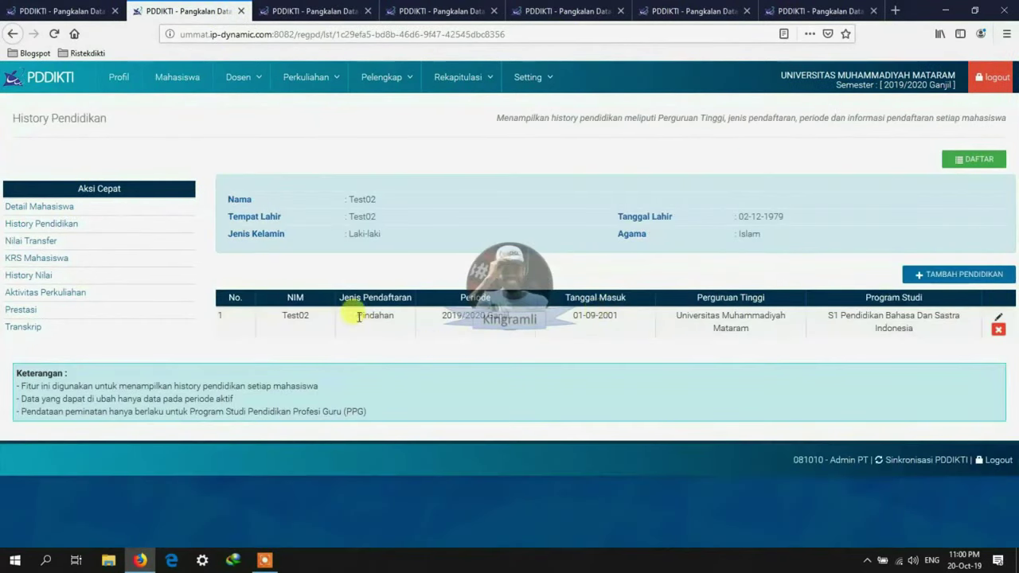
pyautogui.moveTo(358, 315); pyautogui.dragTo(397, 318)
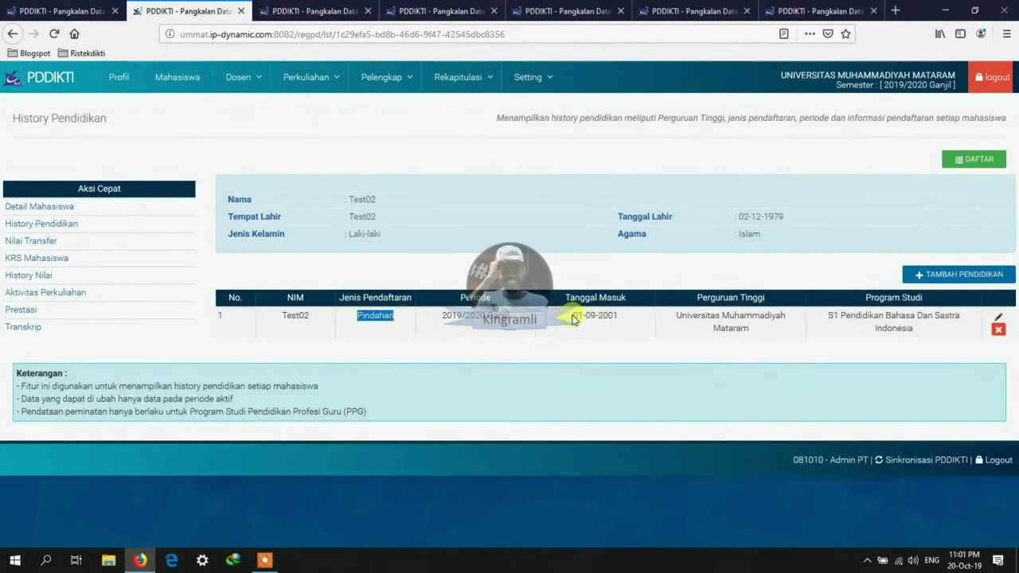
pyautogui.moveTo(571, 316); pyautogui.dragTo(618, 316)
pyautogui.click(241, 11)
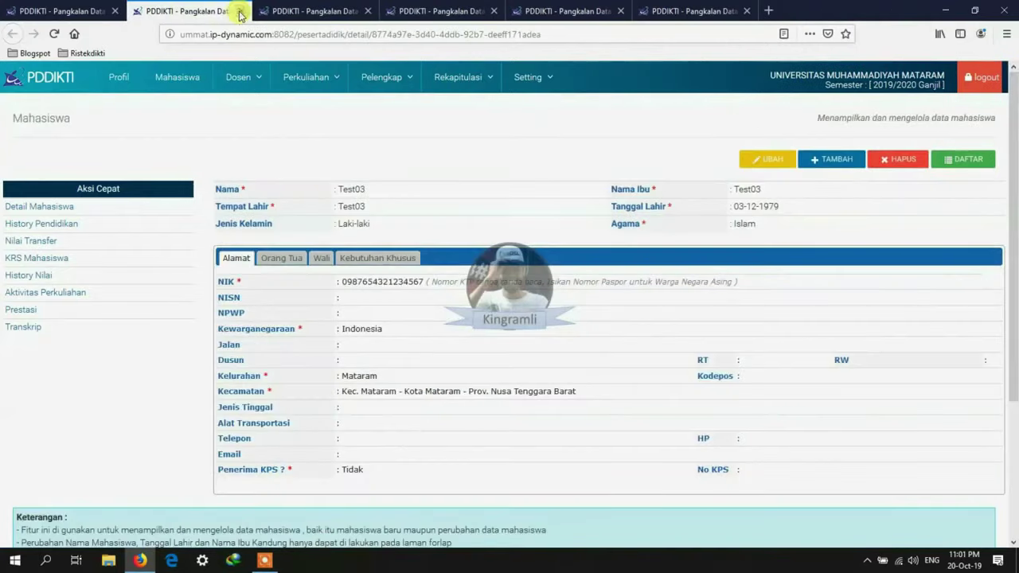
pyautogui.click(36, 226)
pyautogui.moveTo(352, 316); pyautogui.dragTo(399, 316)
pyautogui.moveTo(571, 316); pyautogui.dragTo(616, 320)
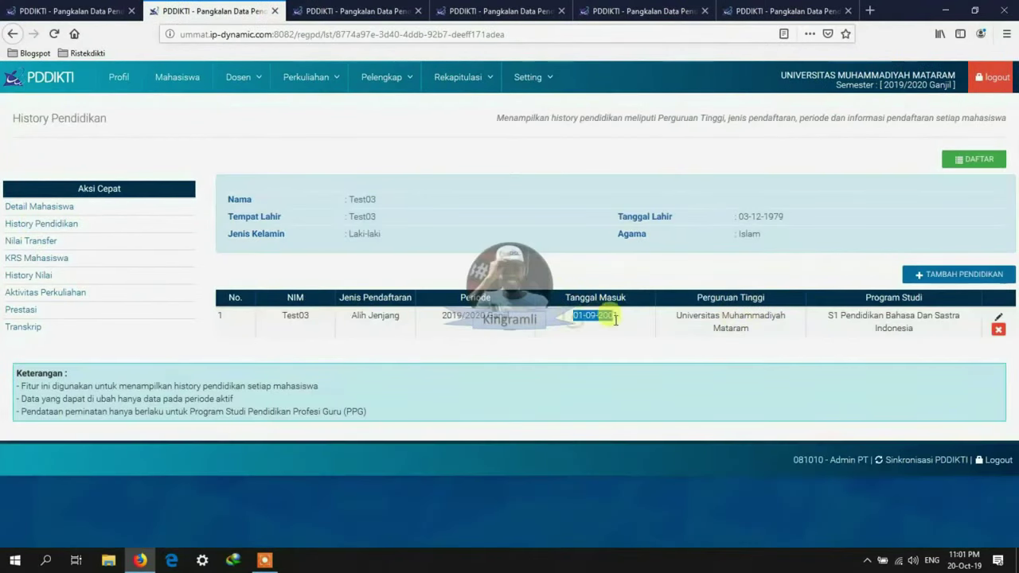
pyautogui.click(274, 11)
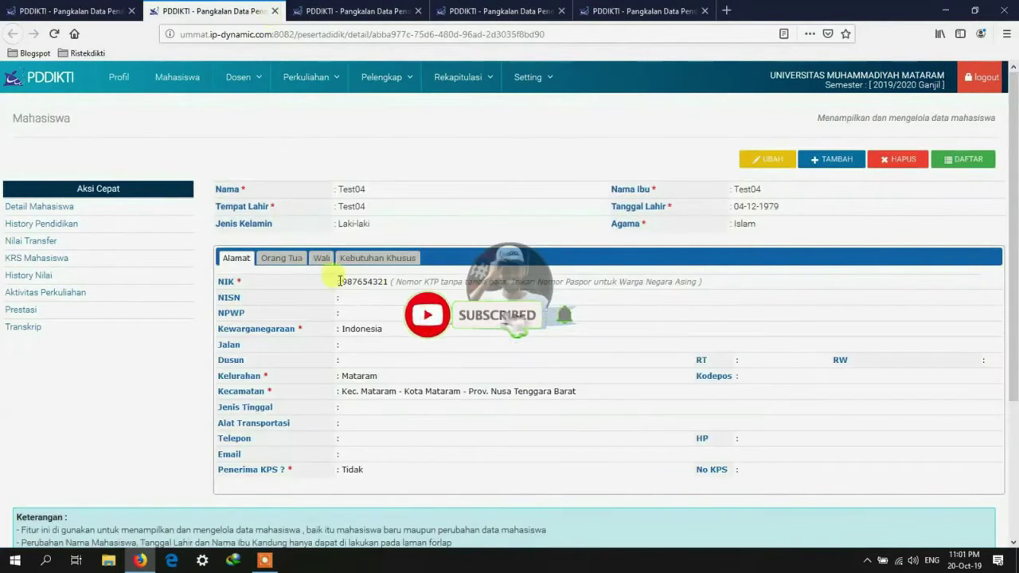
pyautogui.click(48, 224)
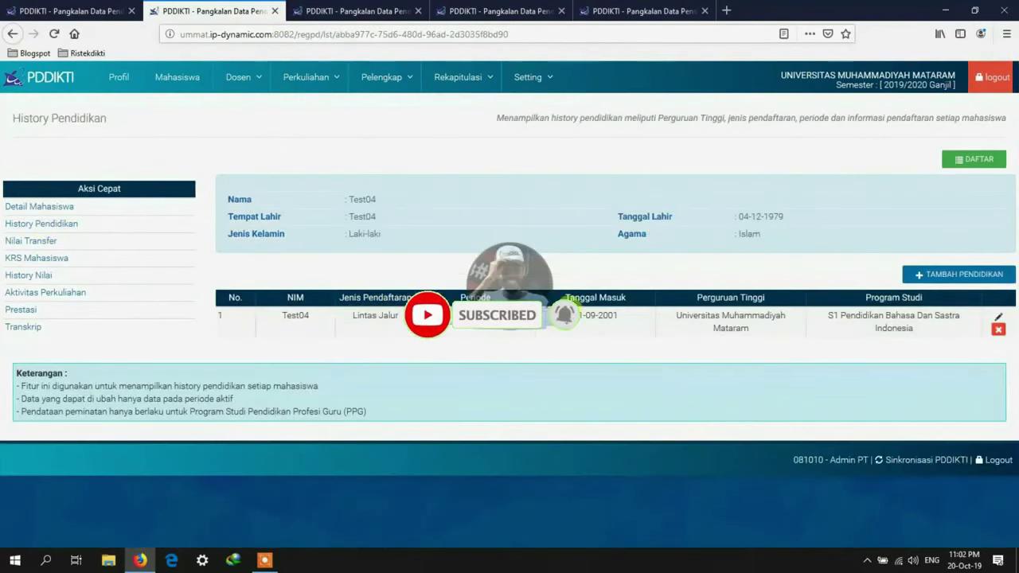
pyautogui.moveTo(573, 316); pyautogui.dragTo(617, 317)
pyautogui.click(275, 11)
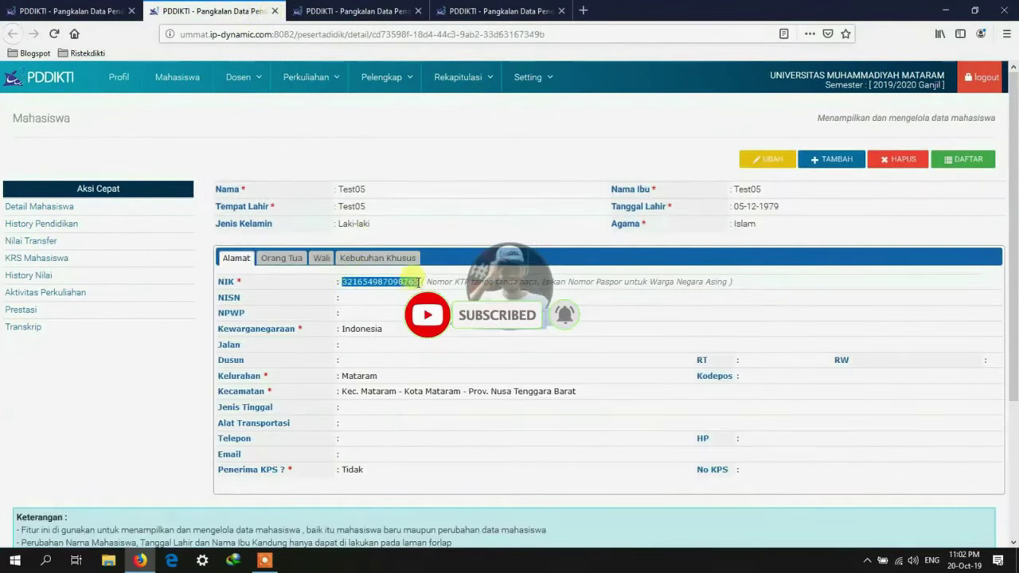
pyautogui.click(48, 224)
pyautogui.moveTo(351, 312); pyautogui.dragTo(473, 332)
pyautogui.moveTo(572, 316); pyautogui.dragTo(619, 316)
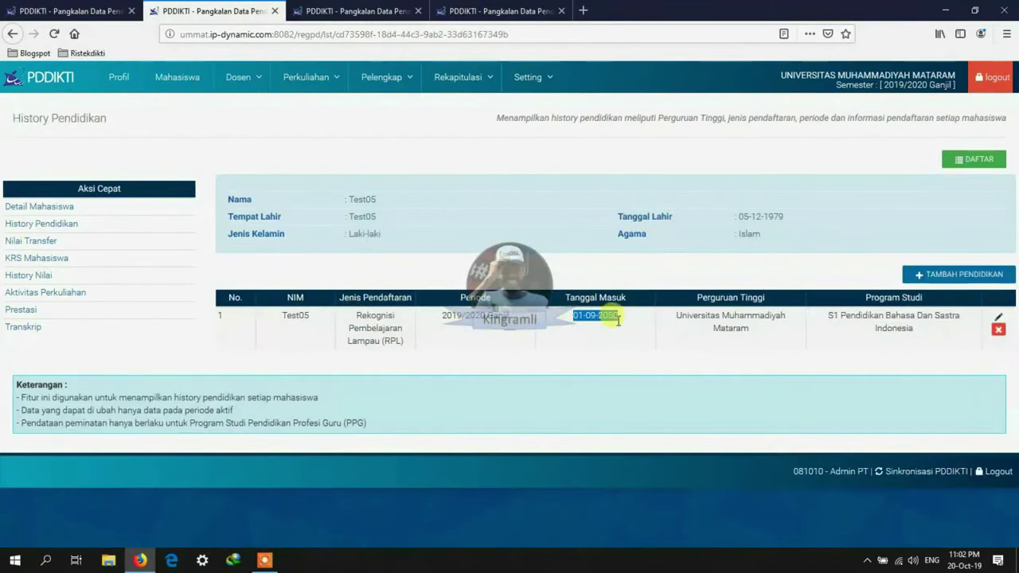
pyautogui.click(275, 11)
pyautogui.click(36, 225)
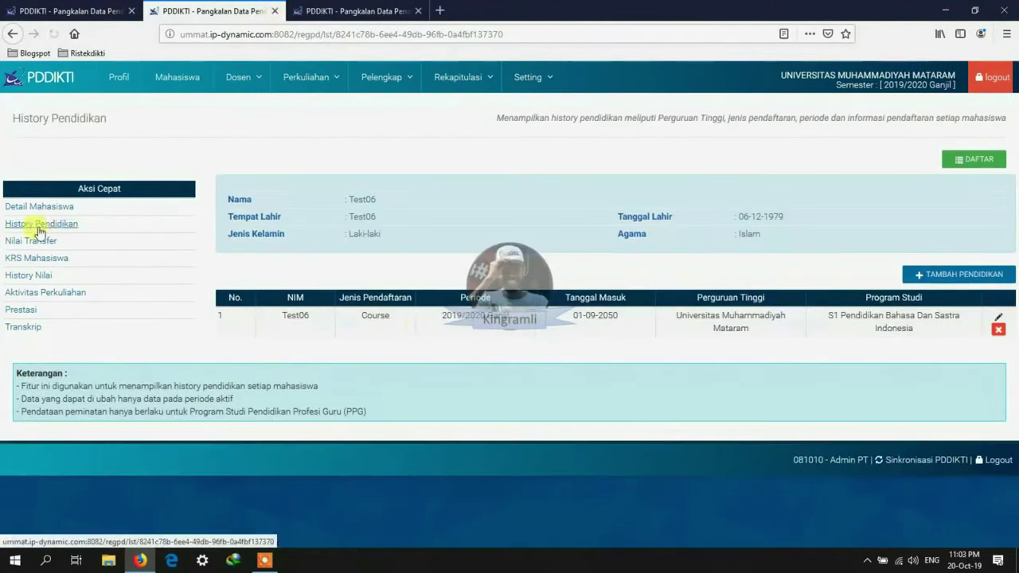
pyautogui.doubleClick(371, 315)
pyautogui.moveTo(570, 315); pyautogui.dragTo(619, 316)
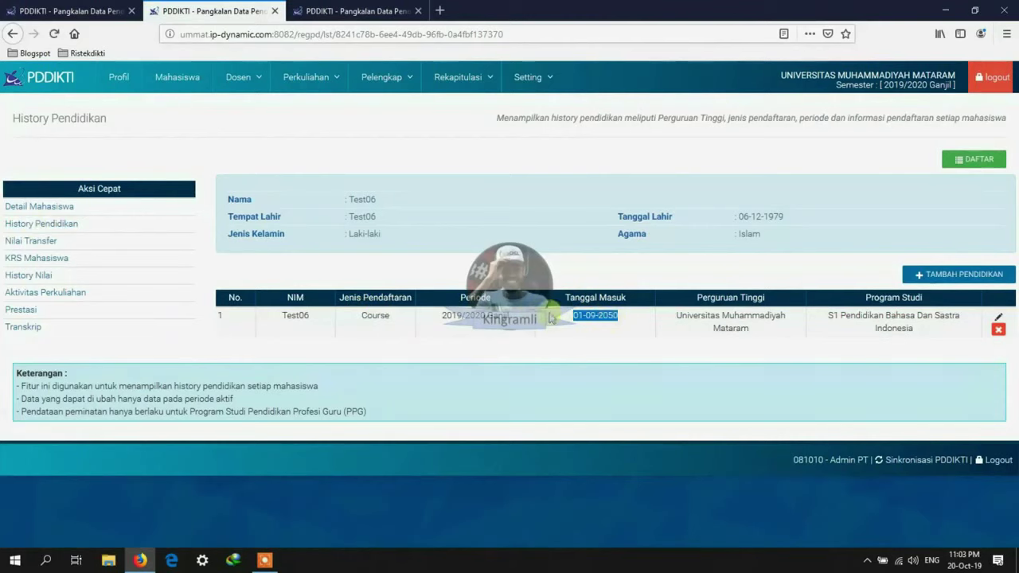
pyautogui.click(275, 12)
pyautogui.click(44, 225)
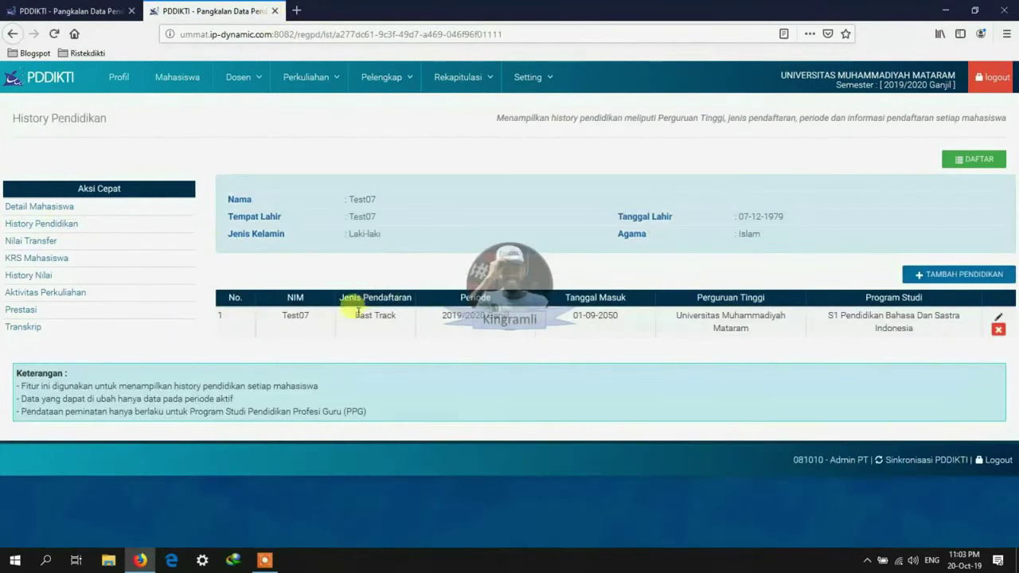
pyautogui.moveTo(356, 315); pyautogui.dragTo(397, 316)
pyautogui.moveTo(567, 317); pyautogui.dragTo(614, 318)
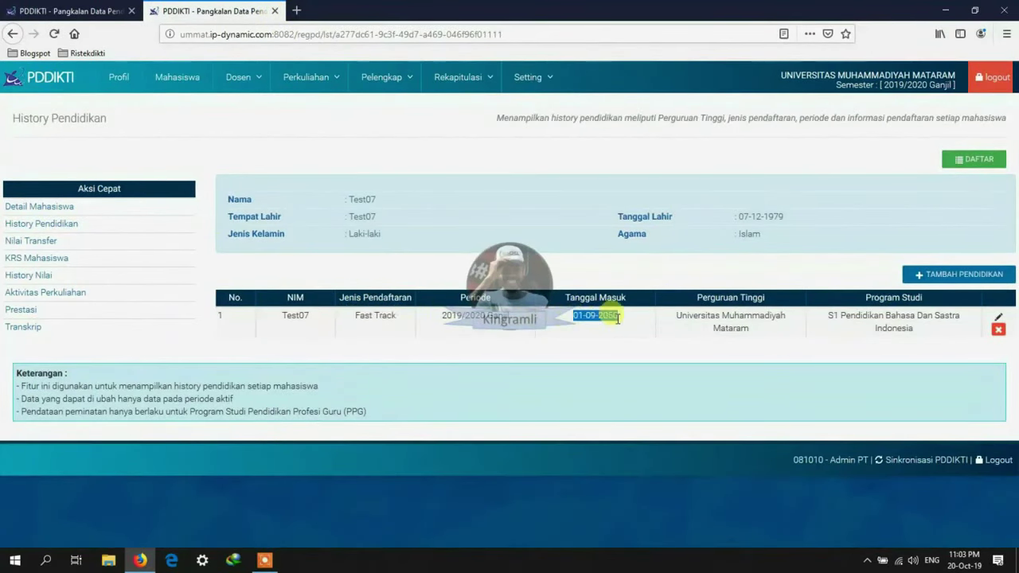
pyautogui.click(602, 347)
pyautogui.click(988, 292)
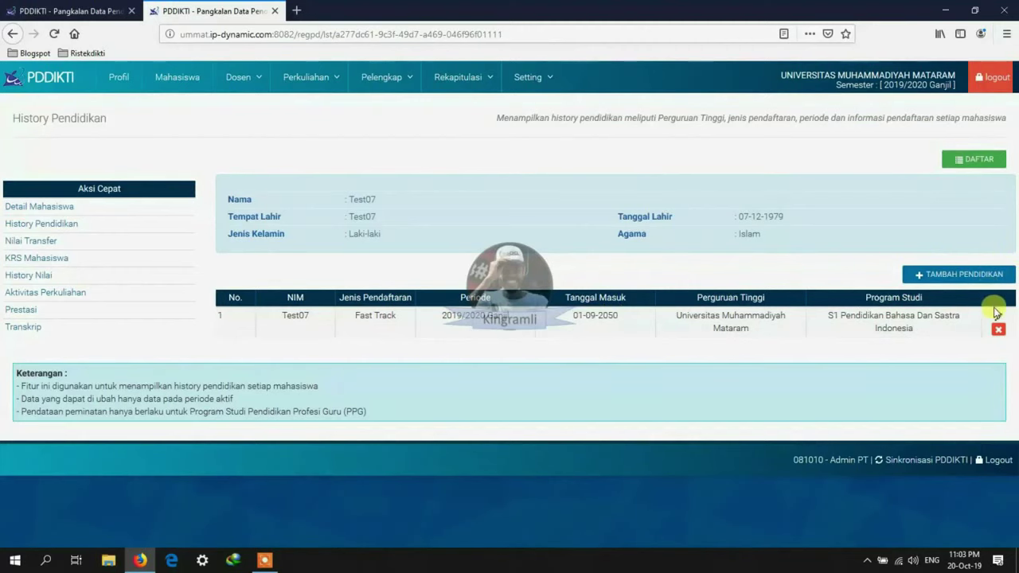
pyautogui.click(998, 316)
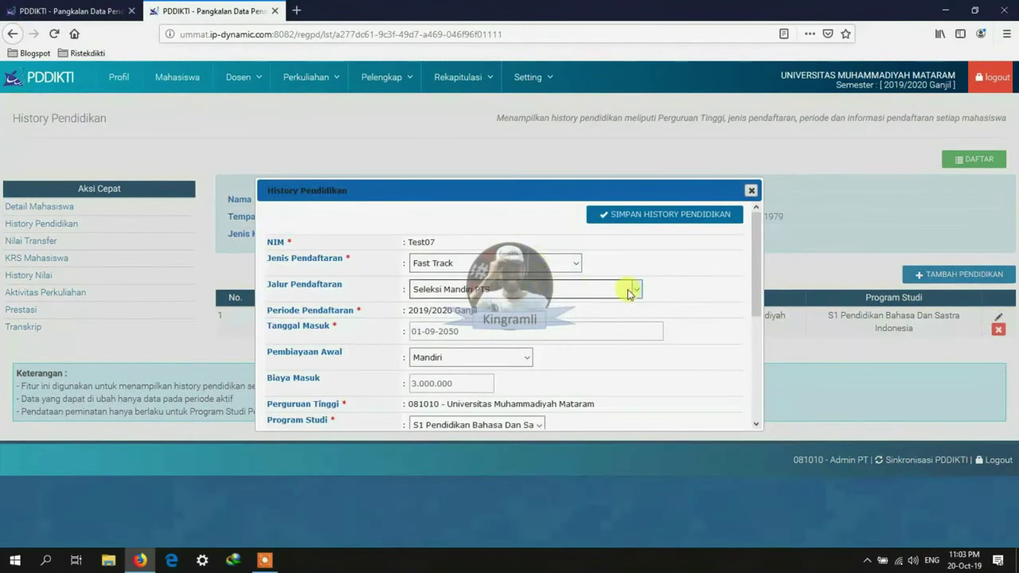
pyautogui.click(578, 265)
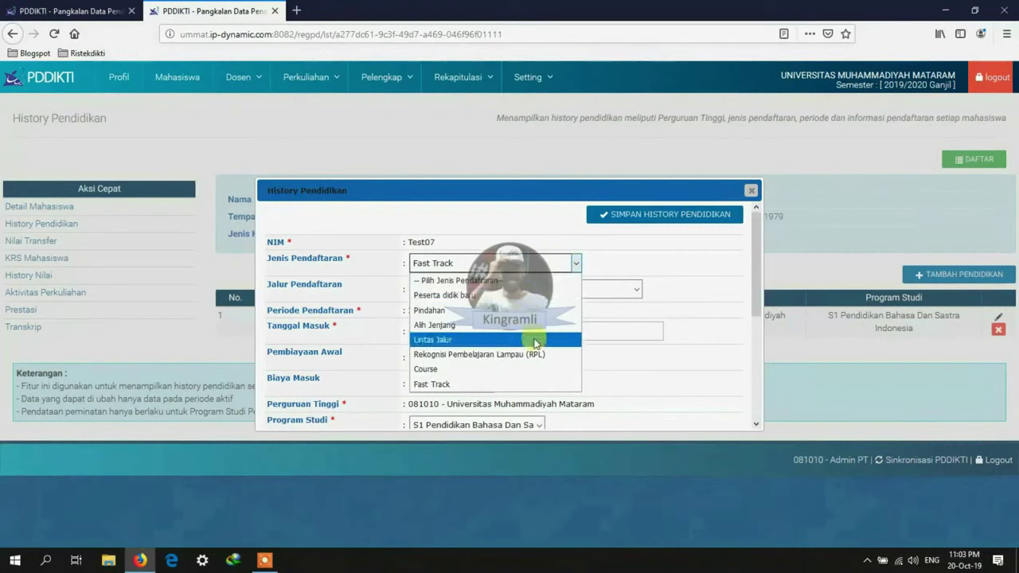
pyautogui.click(510, 385)
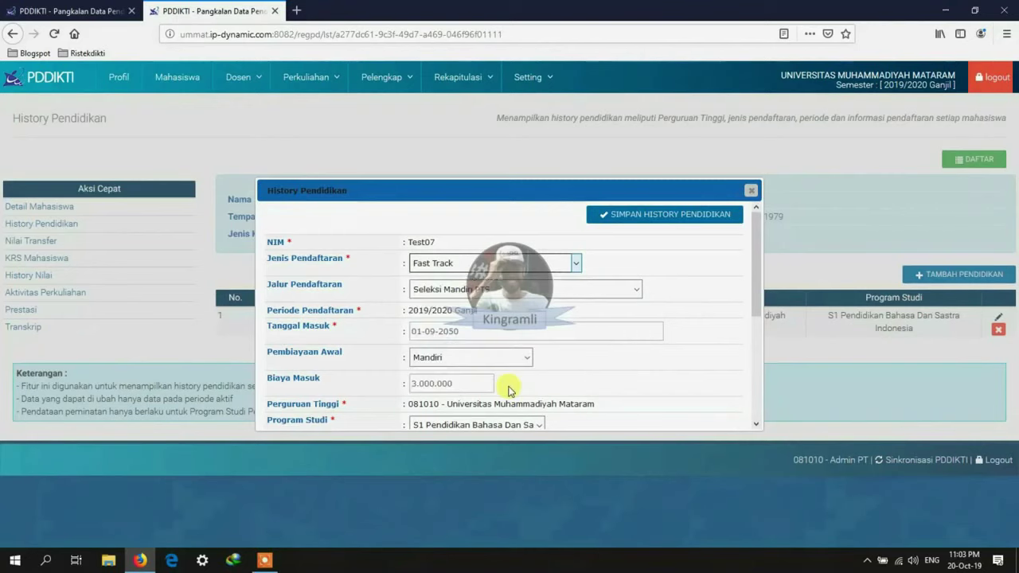
pyautogui.click(751, 192)
# Step: Search the student list by the copied NIM and open the found student's record in a new tab
pyautogui.click(275, 11)
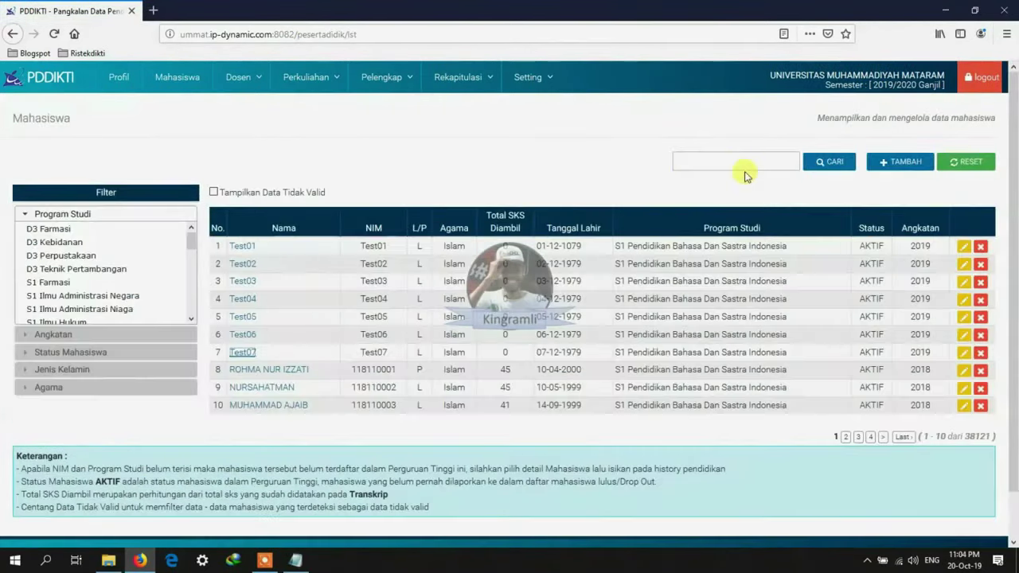
pyautogui.click(734, 164)
pyautogui.write('11011A0003')
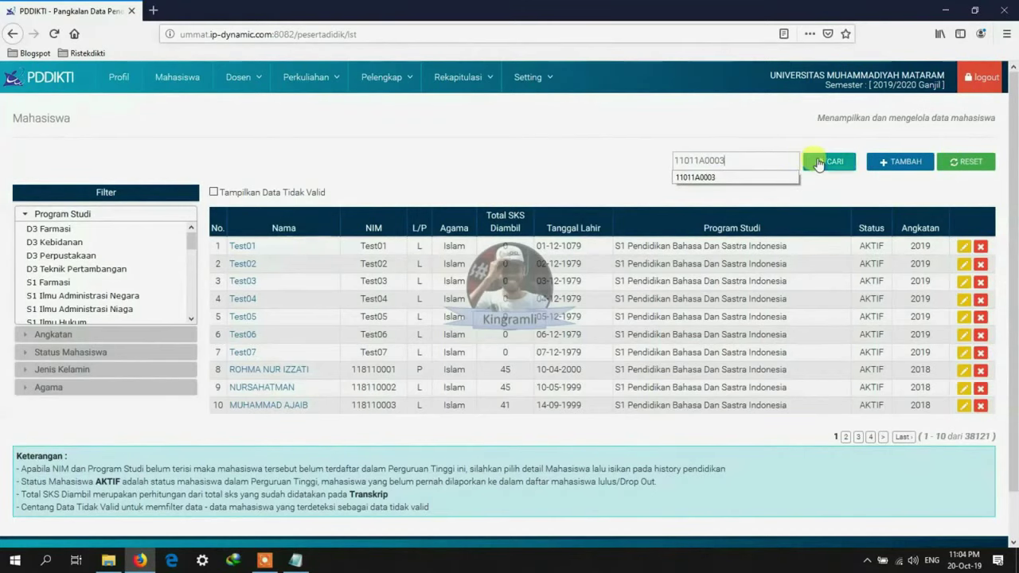
pyautogui.click(828, 162)
pyautogui.rightClick(277, 249)
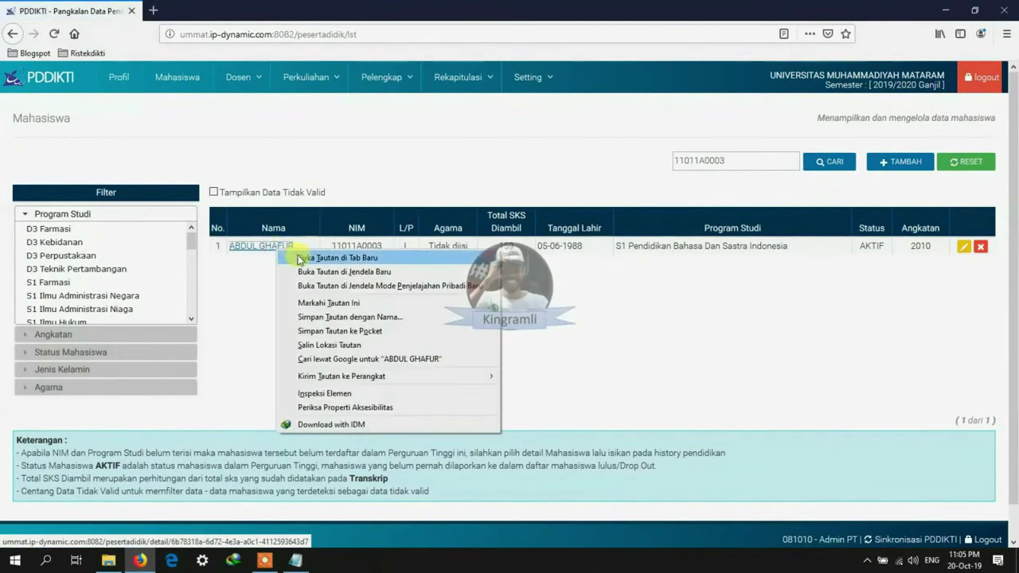
pyautogui.click(296, 257)
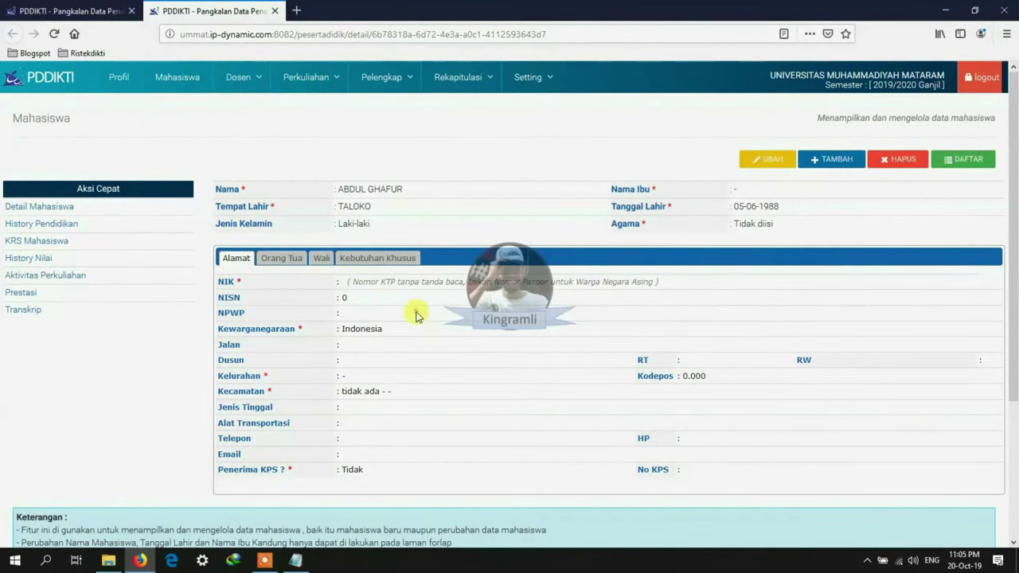
# Step: Check the education history: registration type Peserta didik baru, entry date 01-06-2010
pyautogui.click(42, 224)
pyautogui.moveTo(340, 316); pyautogui.dragTo(408, 319)
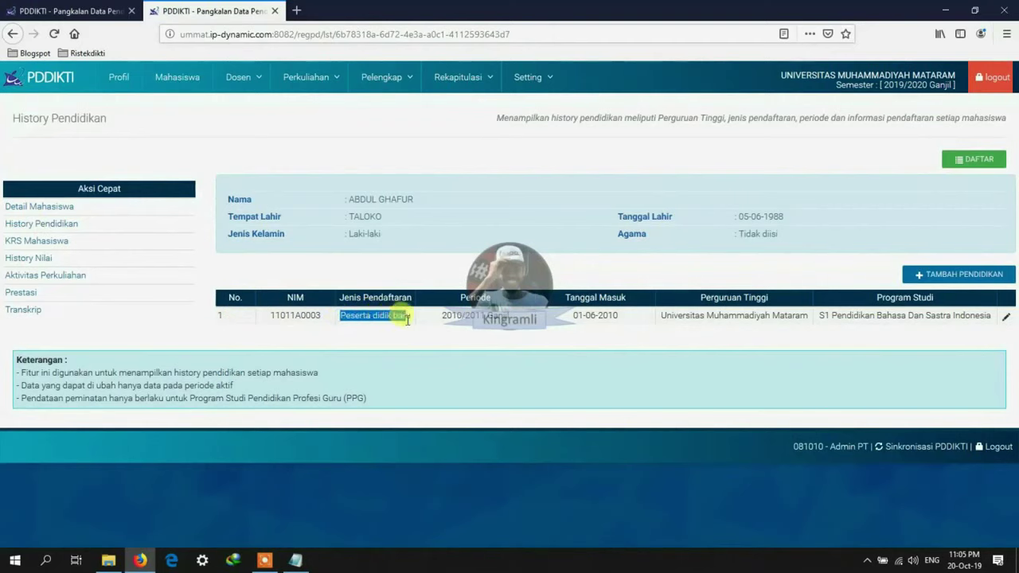
pyautogui.moveTo(572, 315); pyautogui.dragTo(619, 319)
pyautogui.click(448, 222)
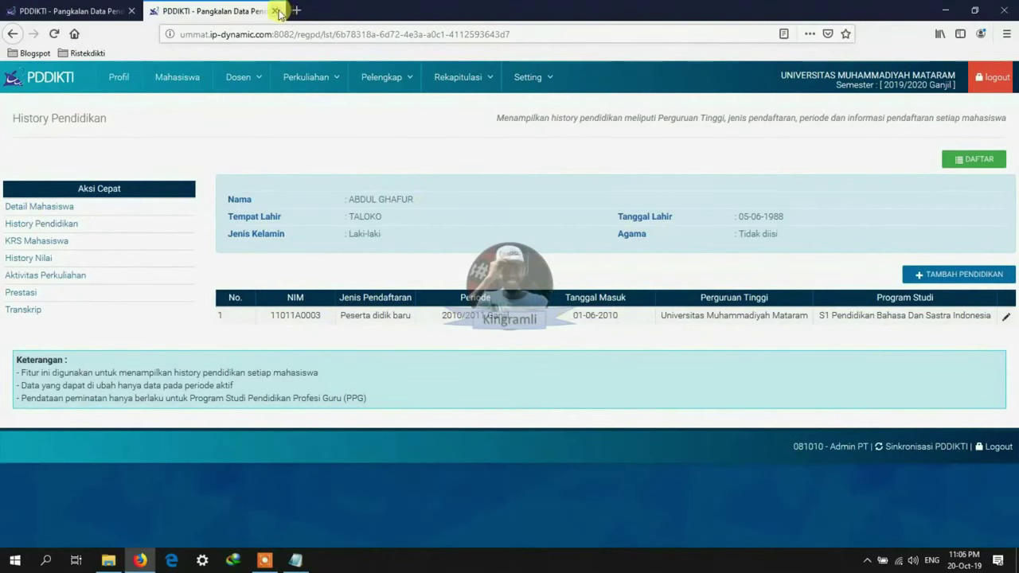
# Step: Switch to the other student's record, check its empty NIK, and view its education history
pyautogui.click(72, 11)
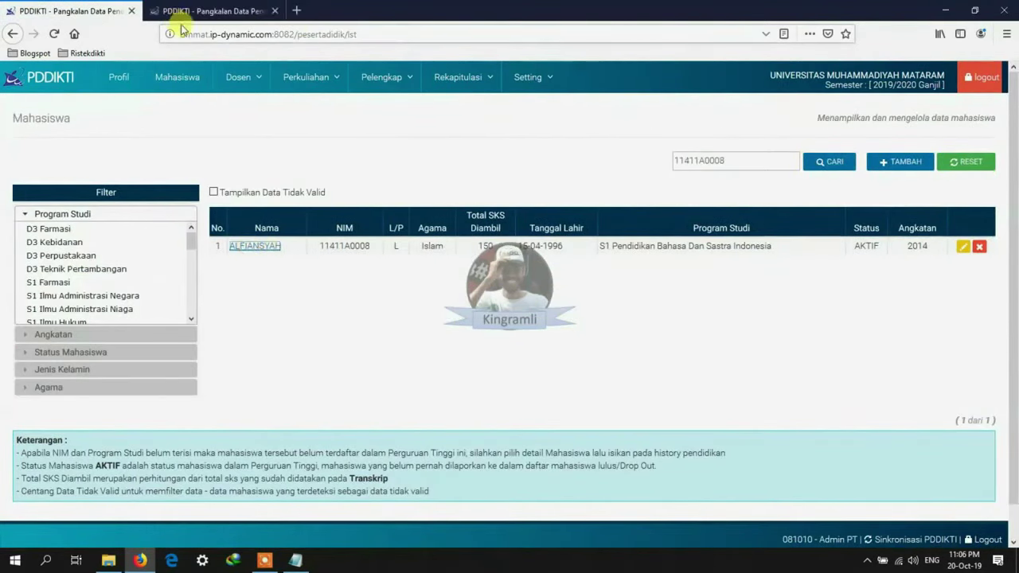
pyautogui.click(185, 11)
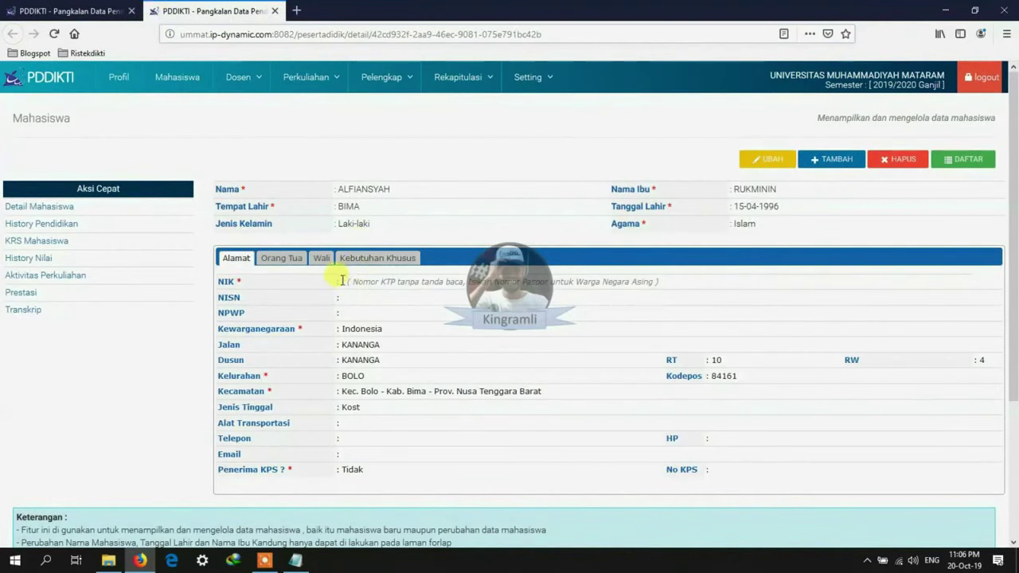
pyautogui.doubleClick(342, 280)
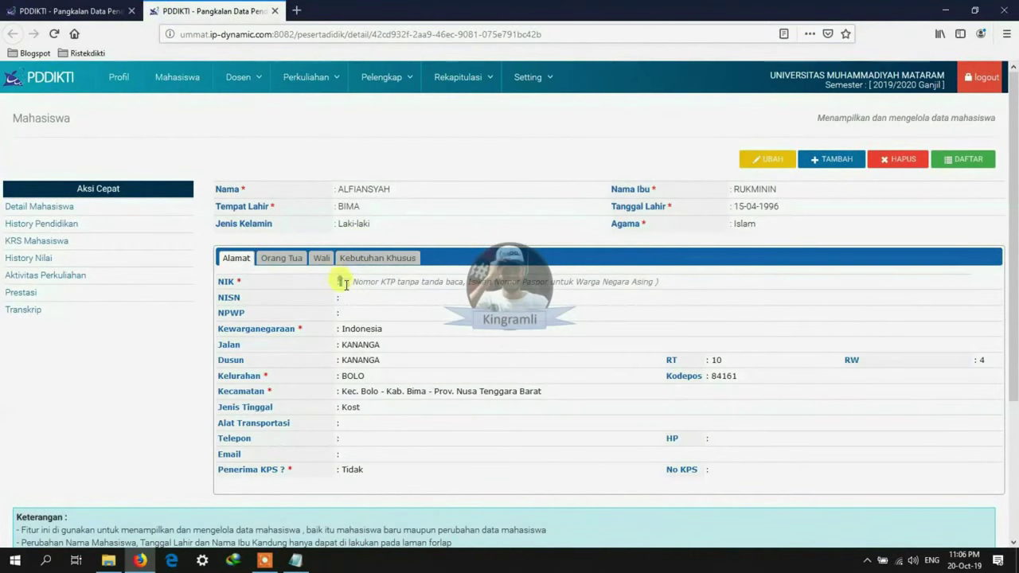
pyautogui.click(50, 224)
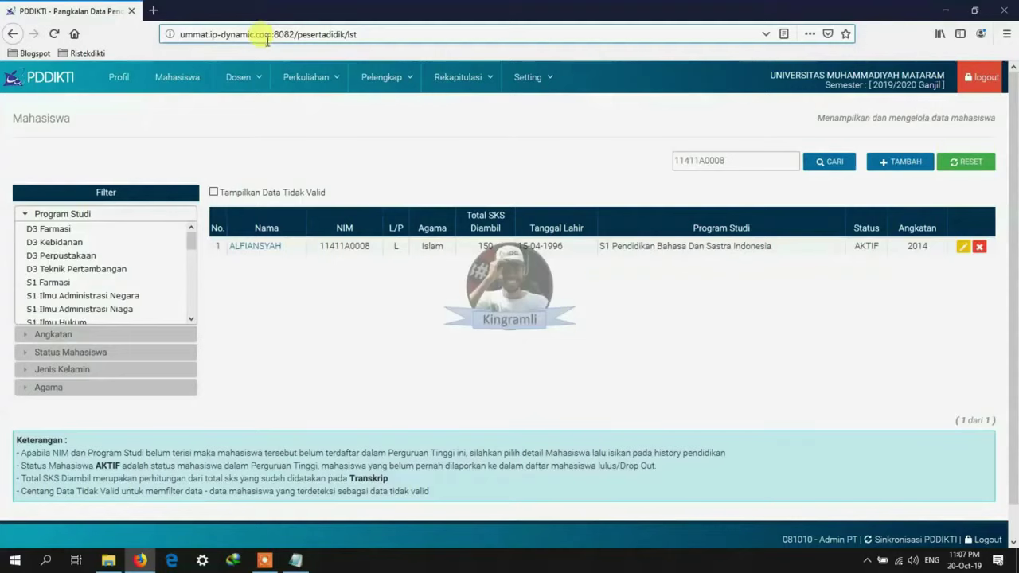
# Step: List lecture classes for S1 Pendidikan Bahasa Dan Sastra Indonesia in semester 2019/2020 Ganjil
pyautogui.moveTo(298, 77)
pyautogui.click(319, 160)
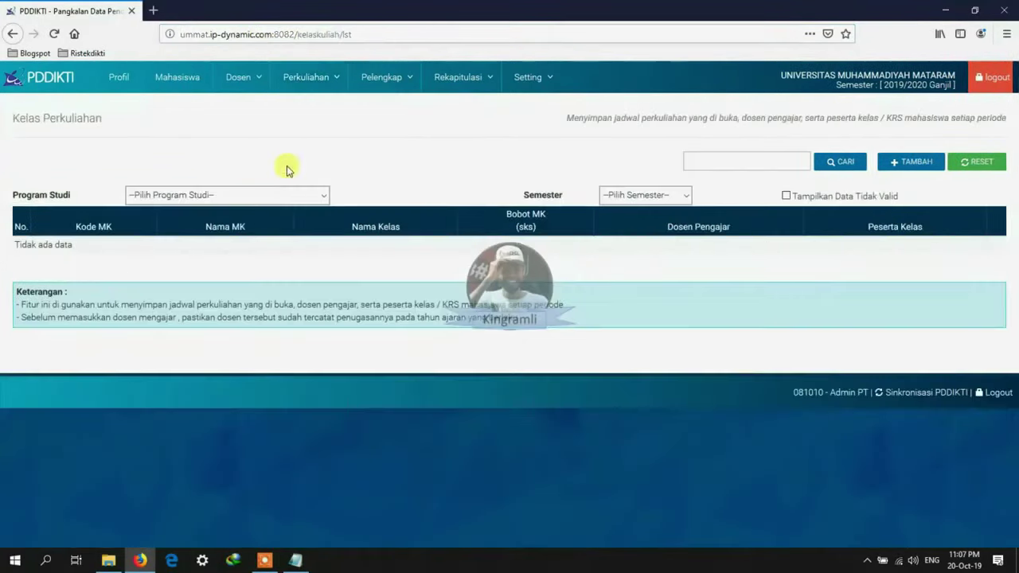
pyautogui.click(271, 195)
pyautogui.click(230, 434)
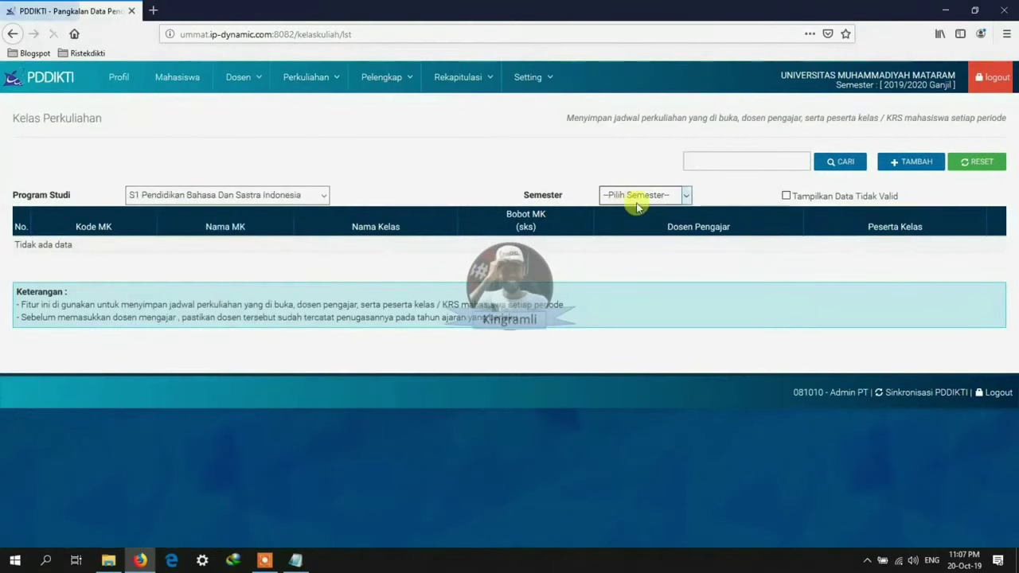
pyautogui.click(643, 195)
pyautogui.click(661, 363)
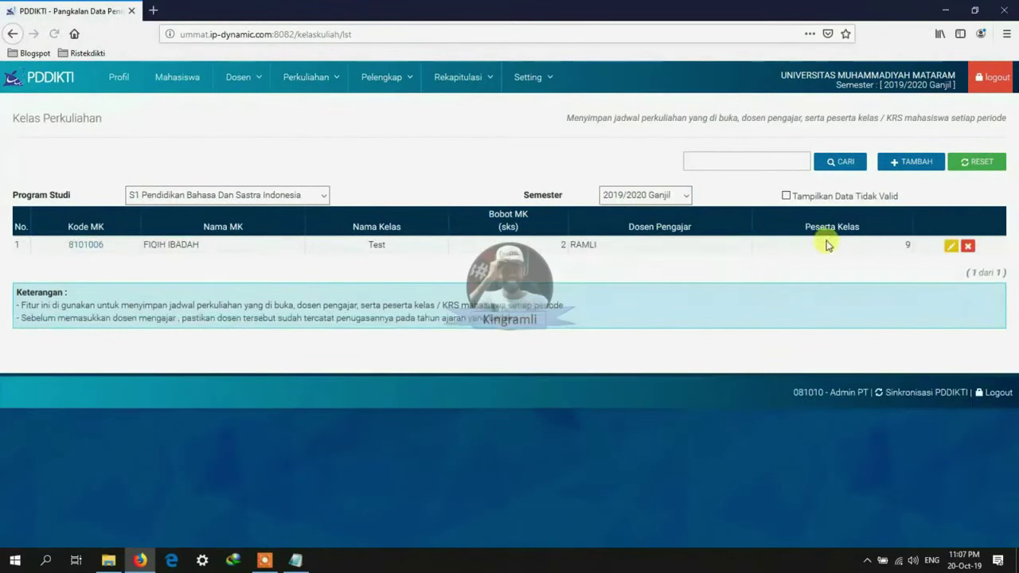
# Step: Open the FIQIH IBADAH class form in a new tab and view its nine enrolled students
pyautogui.rightClick(949, 247)
pyautogui.click(944, 254)
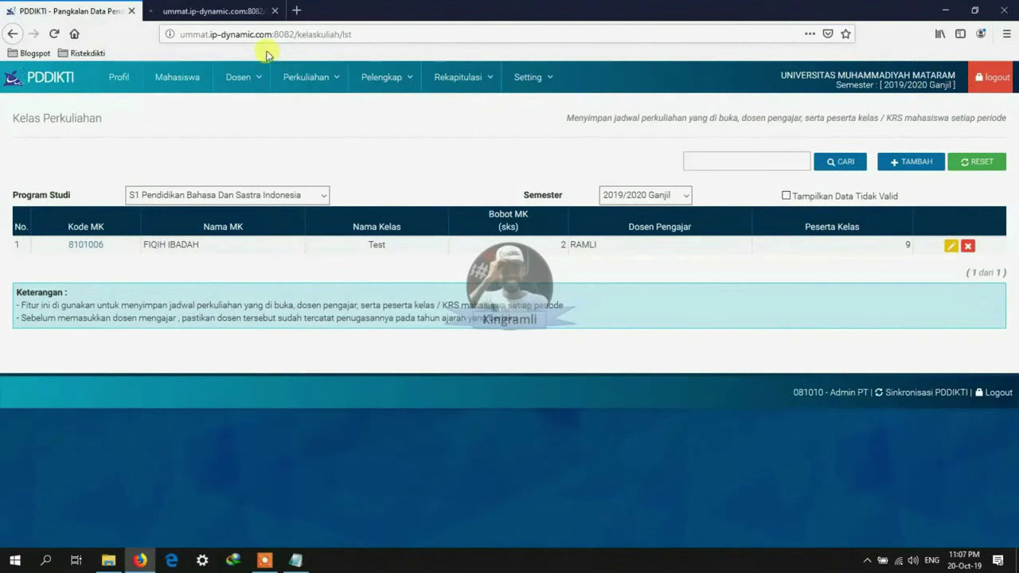
pyautogui.click(178, 11)
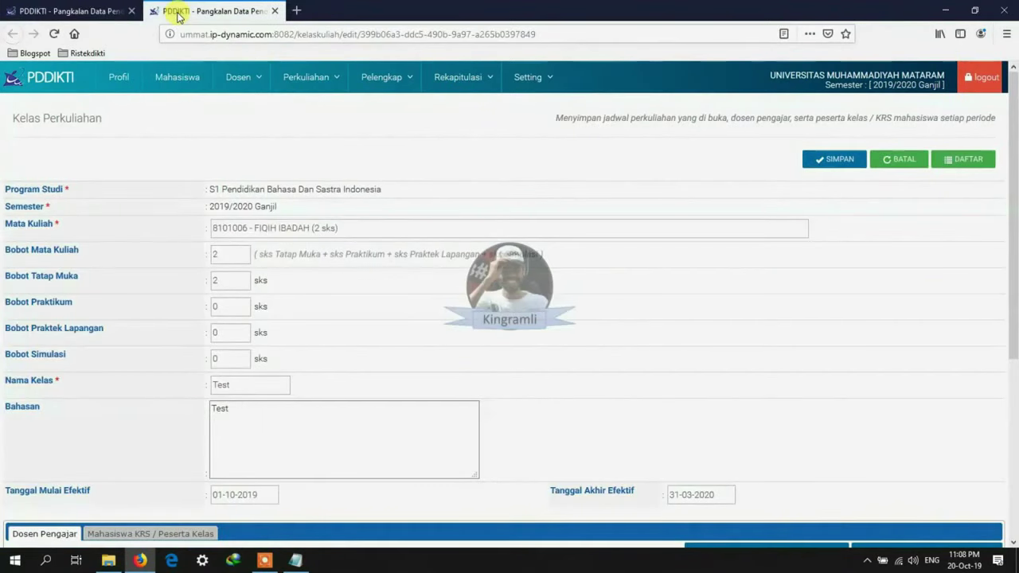
pyautogui.scroll(-4, 519, 342)
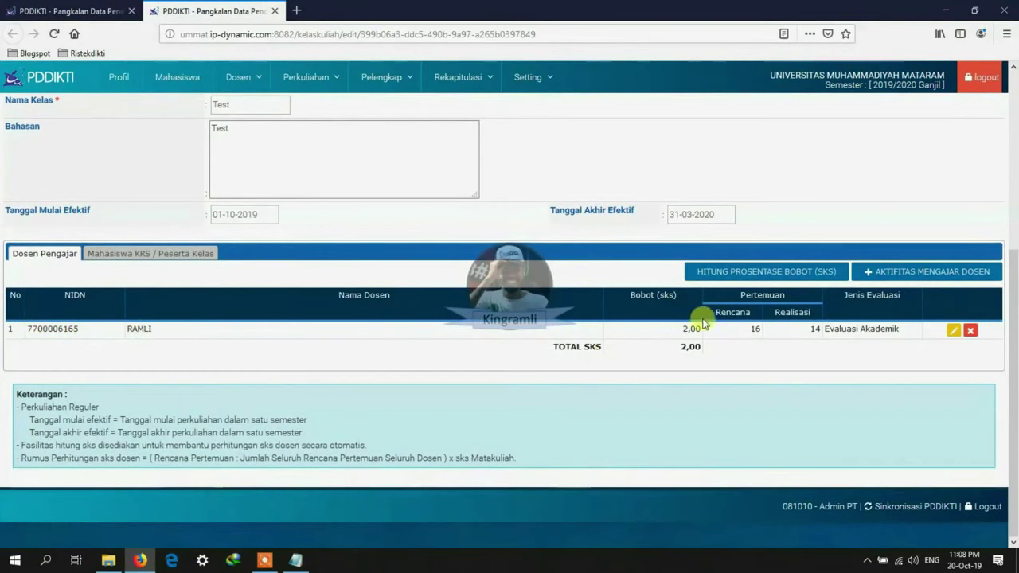
pyautogui.click(191, 253)
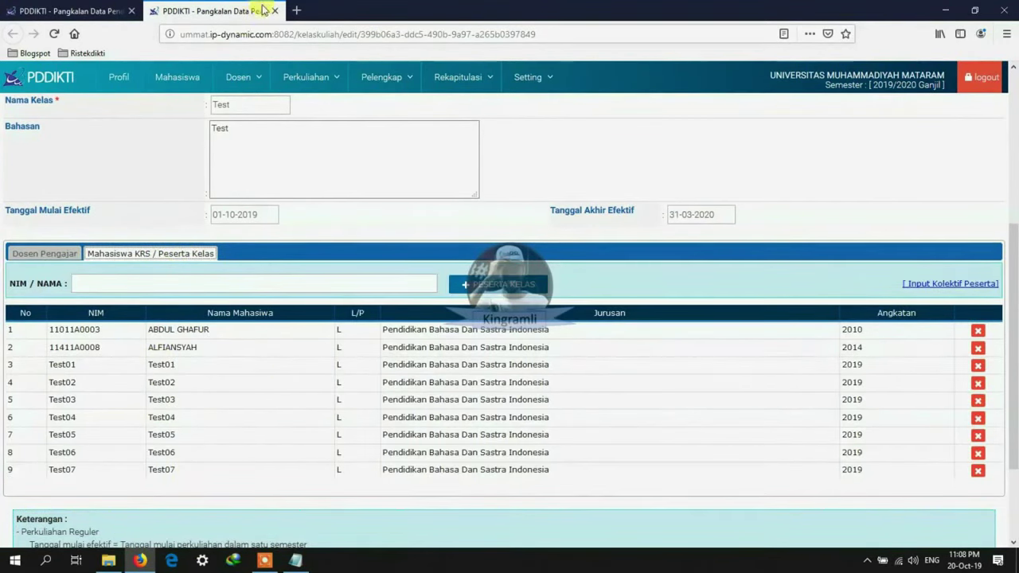
pyautogui.click(307, 76)
# Step: Review the FIQIH IBADAH class grades and the students' semester activity records
pyautogui.click(298, 179)
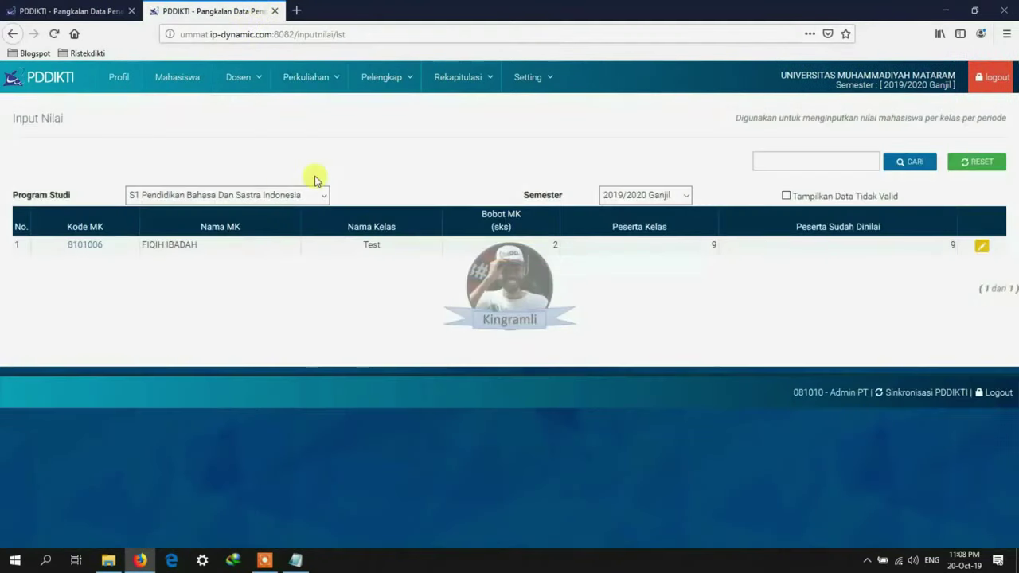
pyautogui.click(979, 252)
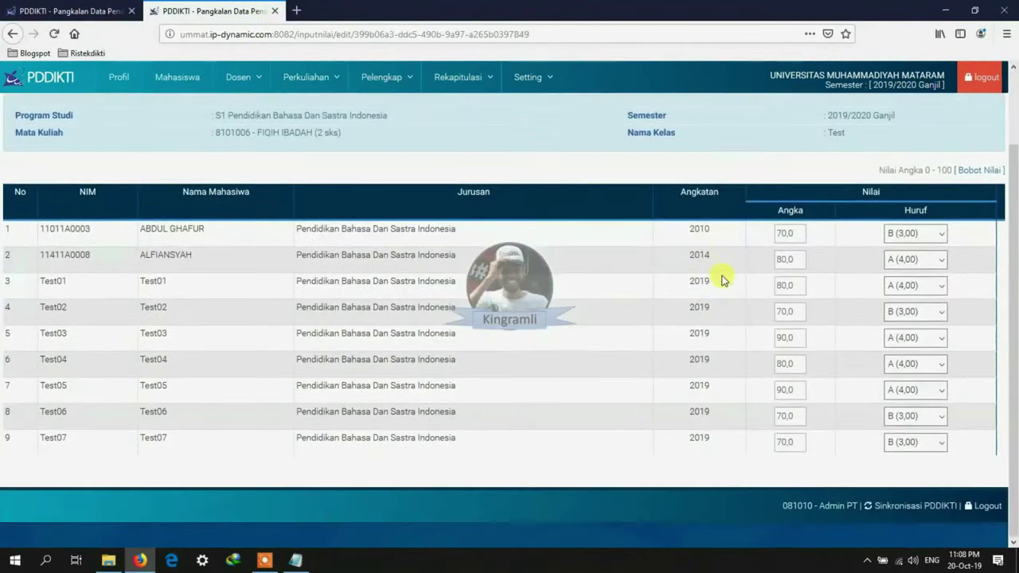
pyautogui.scroll(1, 723, 278)
pyautogui.click(318, 77)
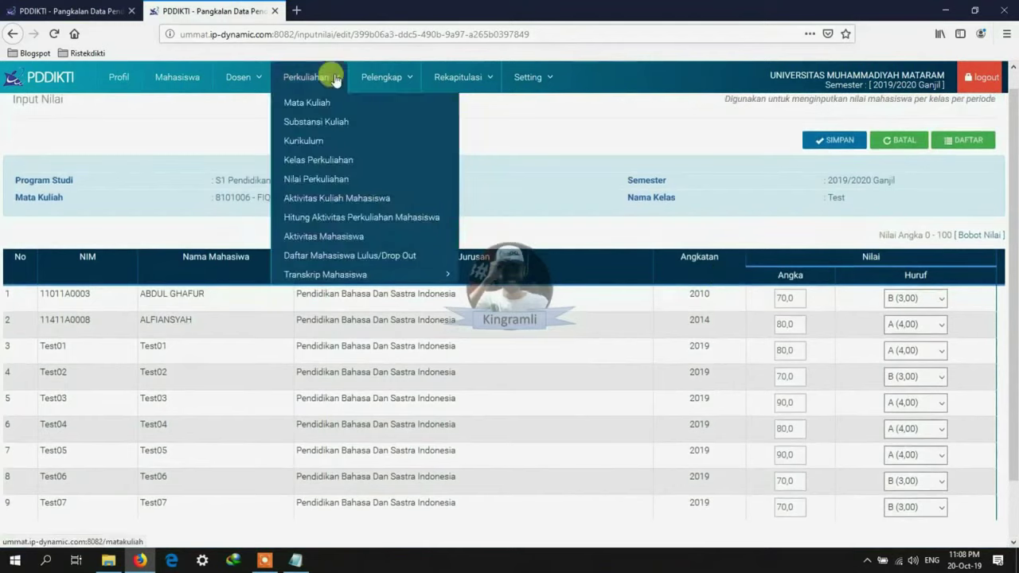
pyautogui.click(331, 197)
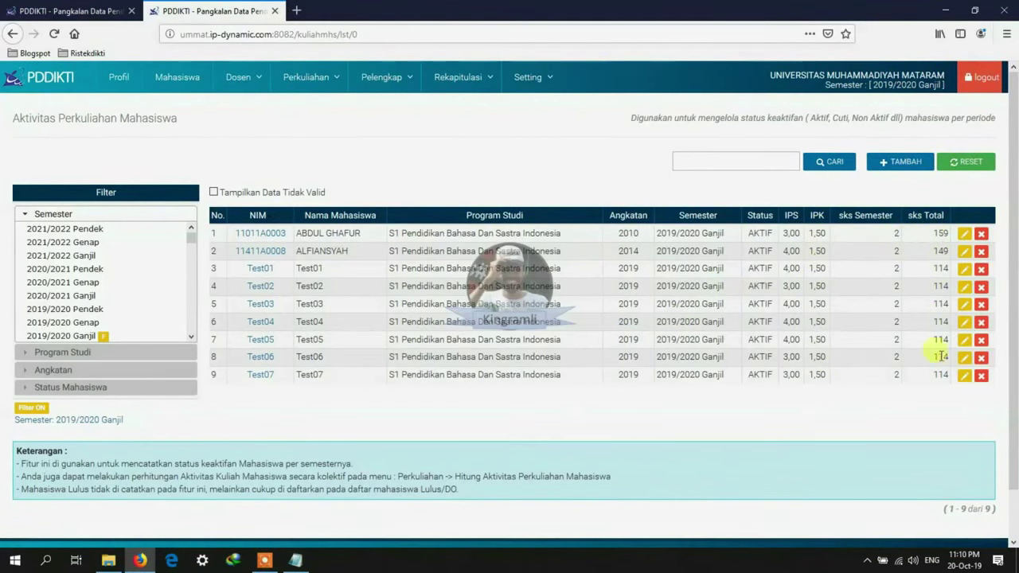
# Step: Synchronise with PDDIKTI, sending all 10 pending records, and close the extra tab
pyautogui.scroll(-2, 931, 374)
pyautogui.click(910, 506)
pyautogui.click(68, 175)
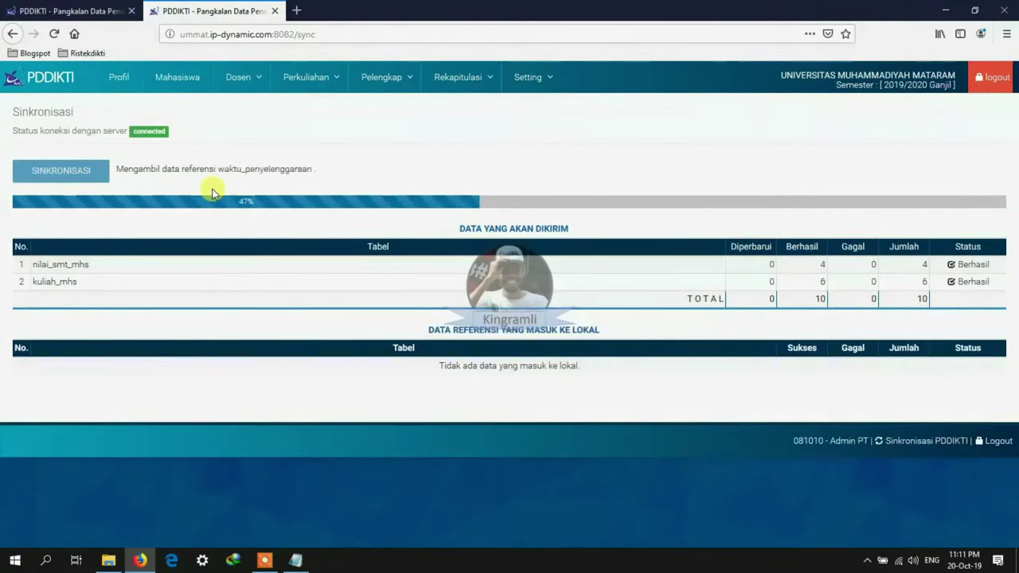
pyautogui.click(132, 11)
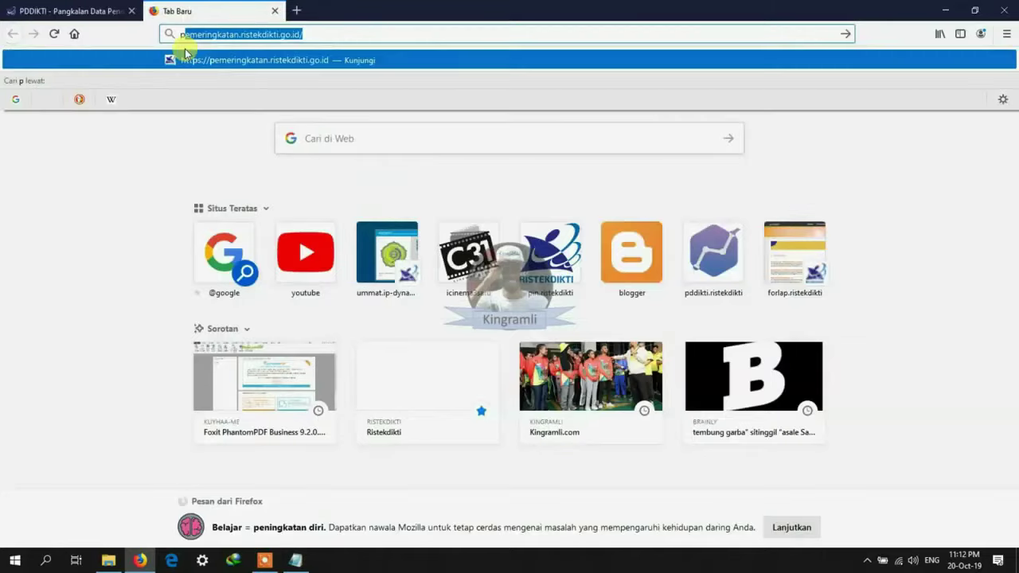
# Step: Log in to PIN and refresh graduate candidates for S1 Pendidikan Bahasa Dan Sastra Indonesia
pyautogui.write('i')
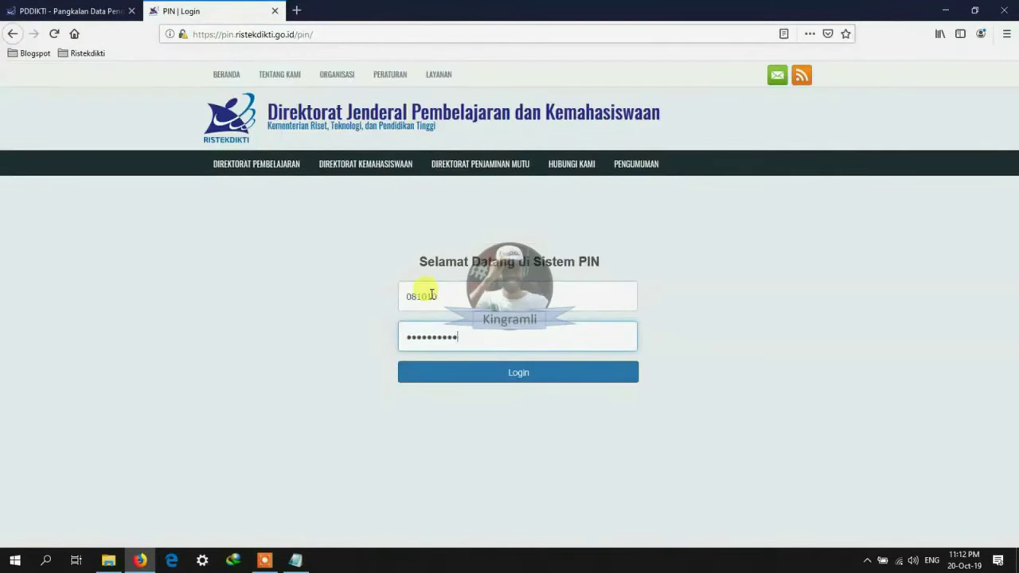
pyautogui.click(459, 367)
pyautogui.click(250, 329)
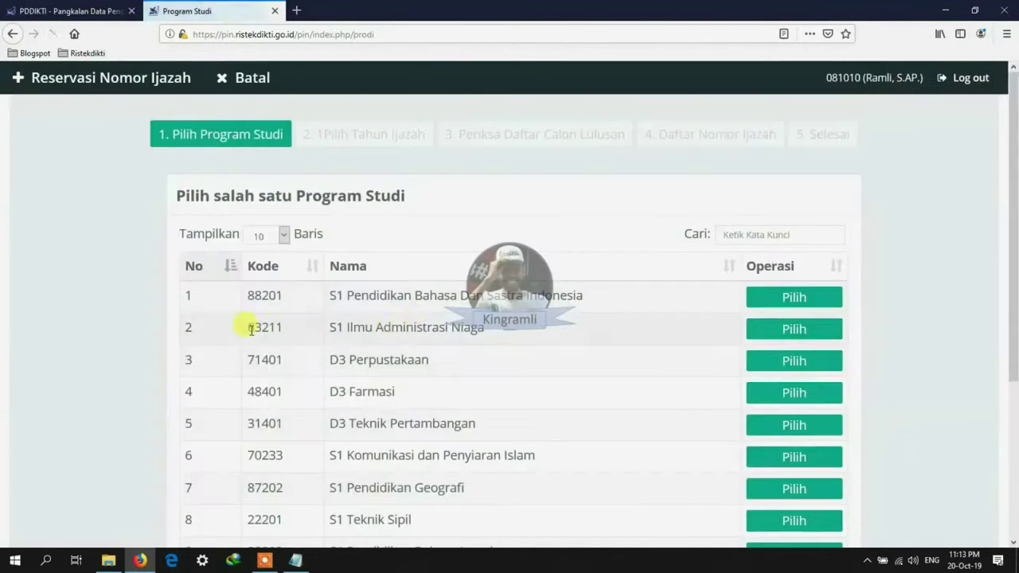
pyautogui.click(791, 298)
pyautogui.click(628, 236)
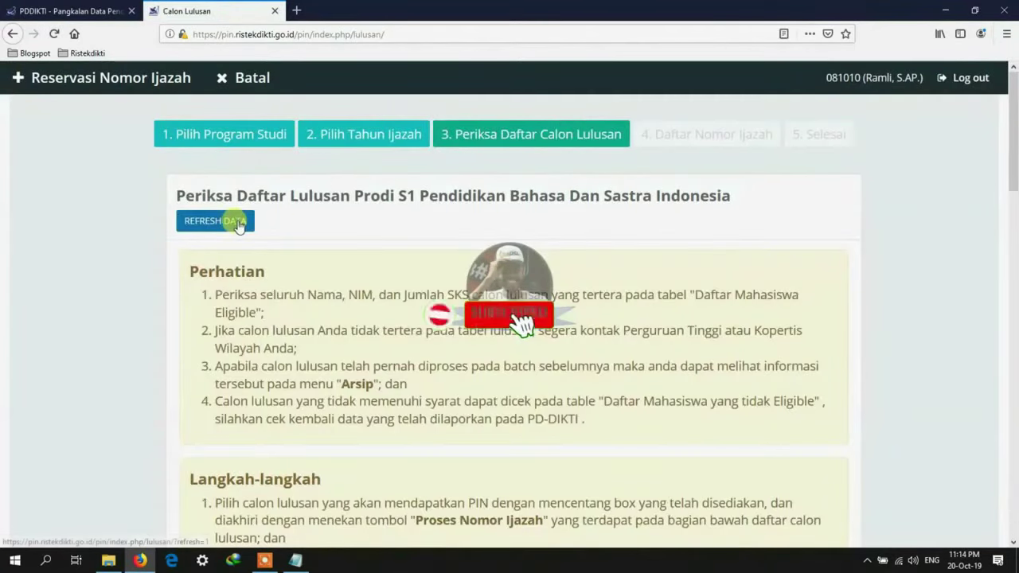
pyautogui.click(238, 223)
# Step: Search the eligible graduates list for 'te', which finds no test students
pyautogui.scroll(-10, 557, 358)
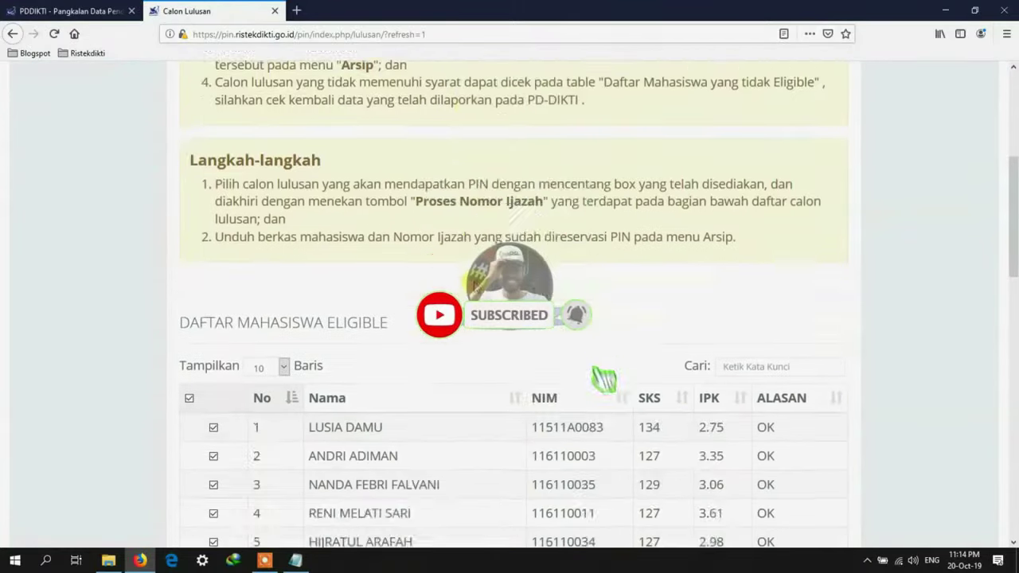
pyautogui.scroll(-1, 480, 281)
pyautogui.click(737, 166)
pyautogui.write('test')
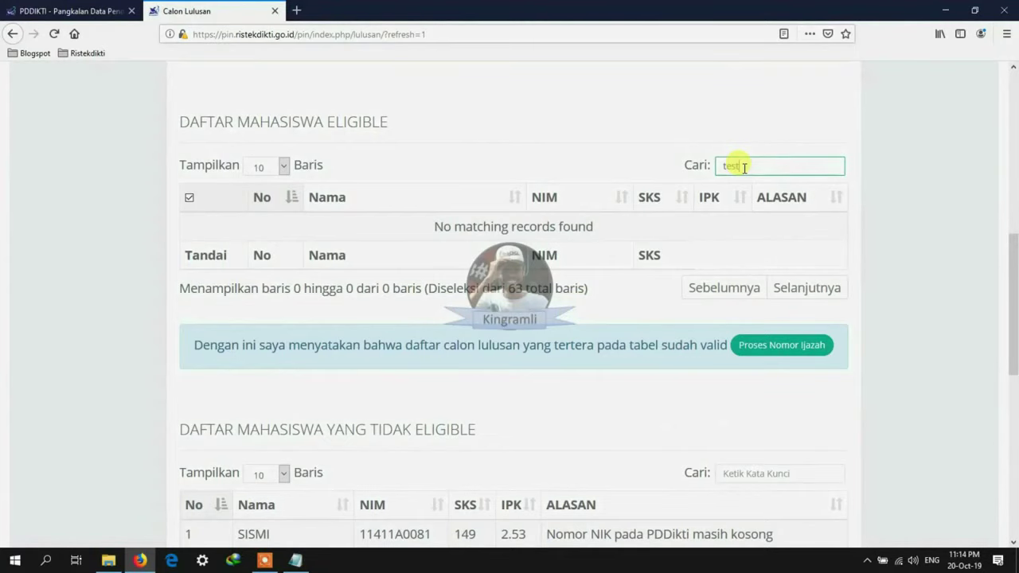
# Step: Search the not-eligible list for 'test' and review reasons: Test03's SKS and IPK shortfall, Test02's NIK format
pyautogui.click(724, 473)
pyautogui.write('test')
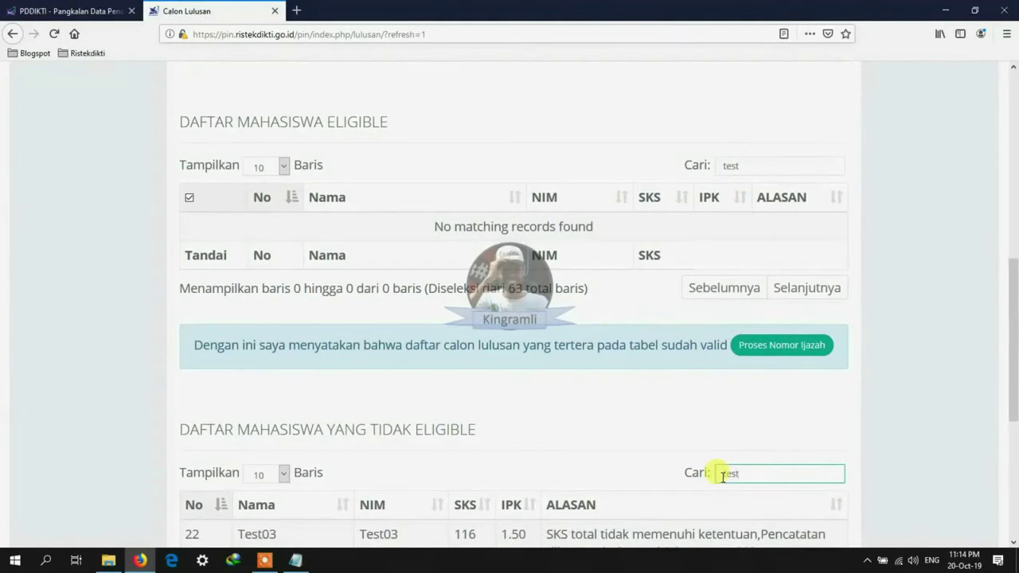
pyautogui.scroll(-3, 724, 443)
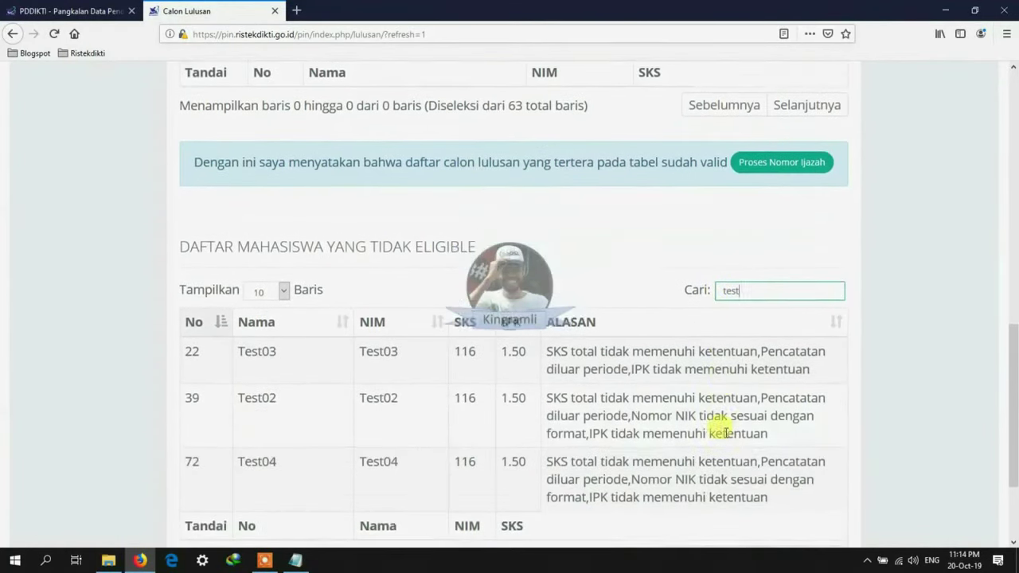
pyautogui.scroll(-1, 725, 436)
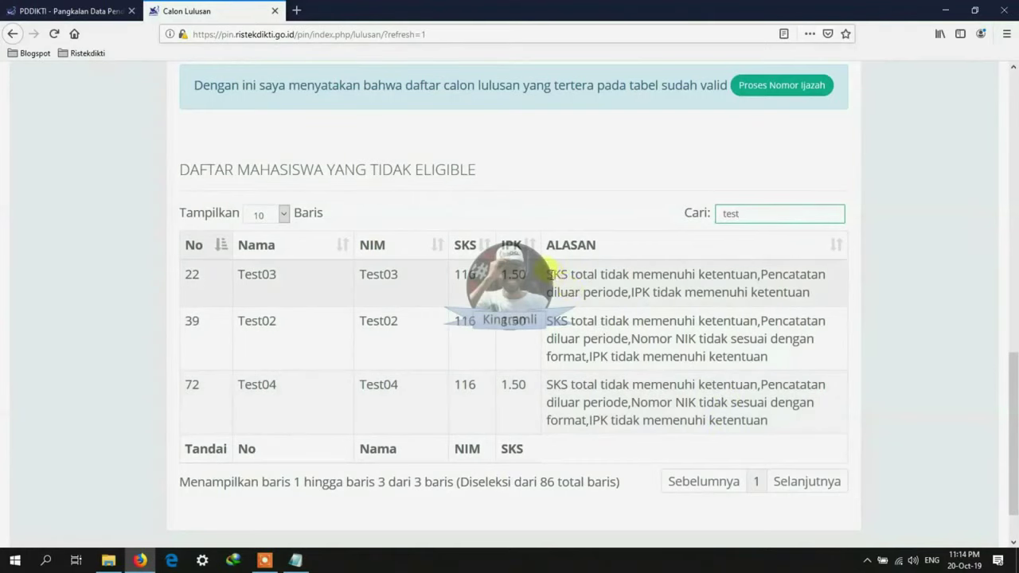
pyautogui.moveTo(548, 274); pyautogui.dragTo(738, 273)
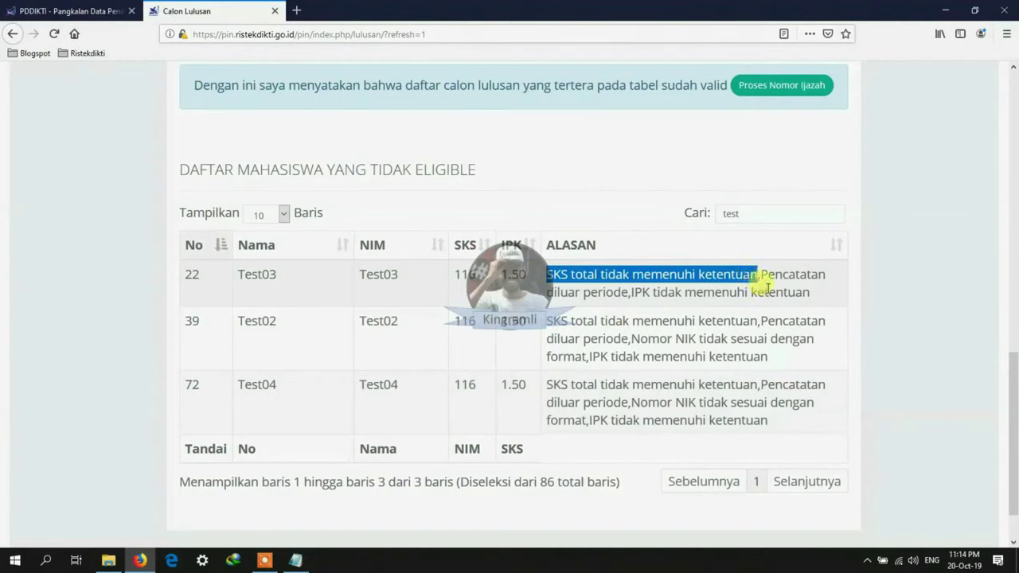
pyautogui.moveTo(760, 273); pyautogui.dragTo(786, 291)
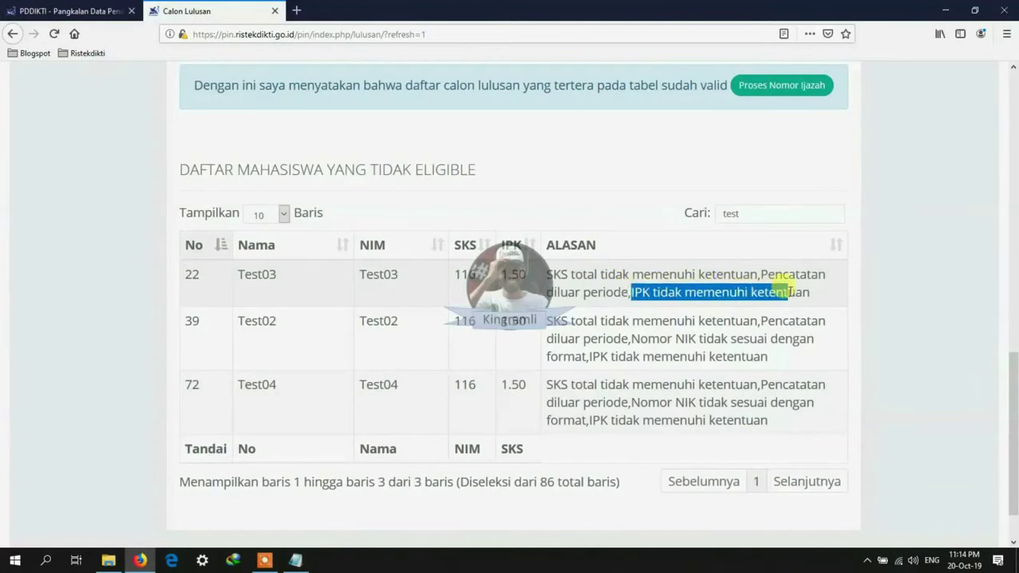
pyautogui.click(774, 358)
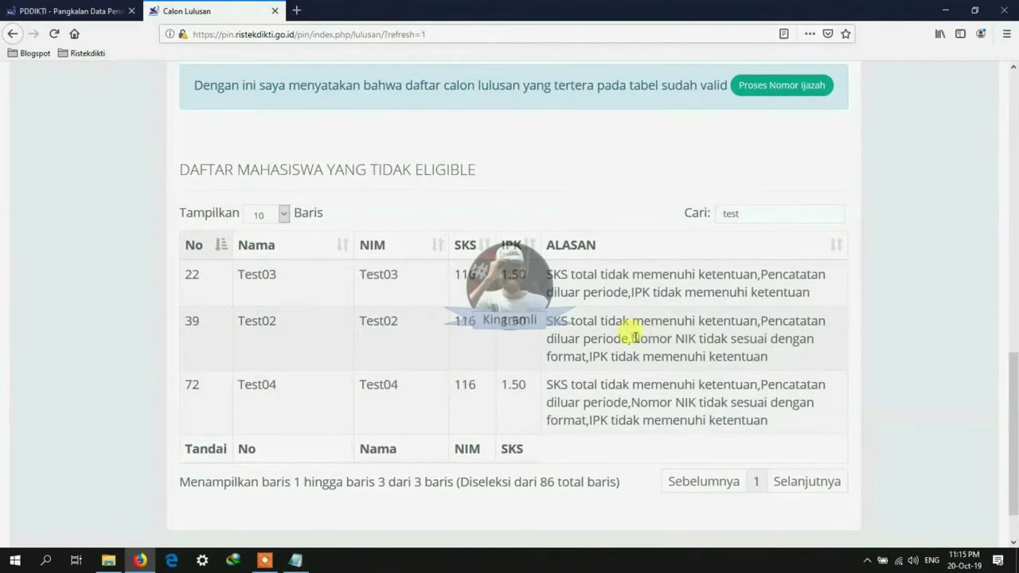
pyautogui.moveTo(634, 338); pyautogui.dragTo(798, 336)
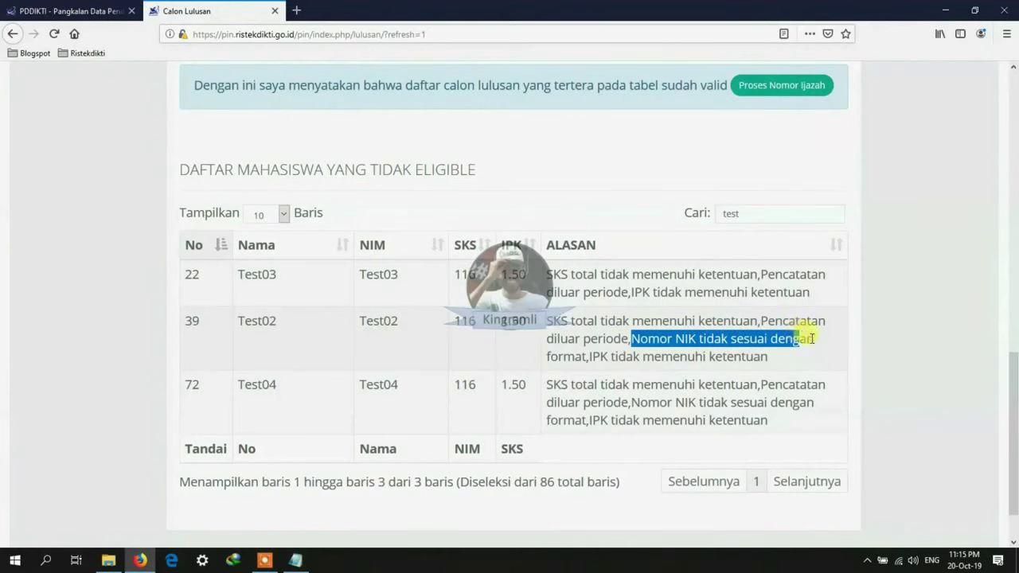
pyautogui.click(824, 347)
# Step: Sort the not-eligible list by name and replace the search with a student's NIM
pyautogui.click(305, 252)
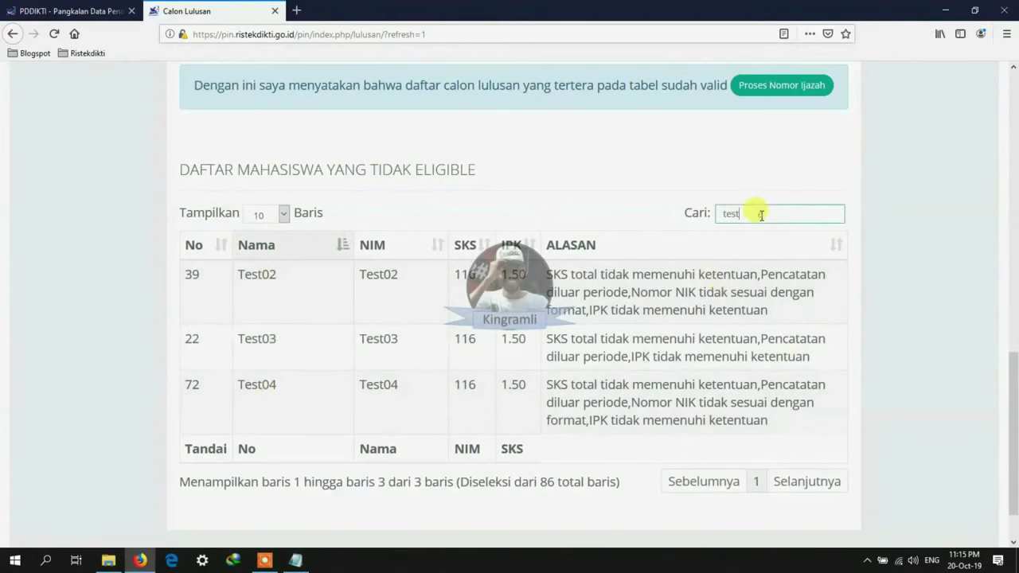
pyautogui.moveTo(762, 211); pyautogui.dragTo(671, 210)
pyautogui.write('11011A0003')
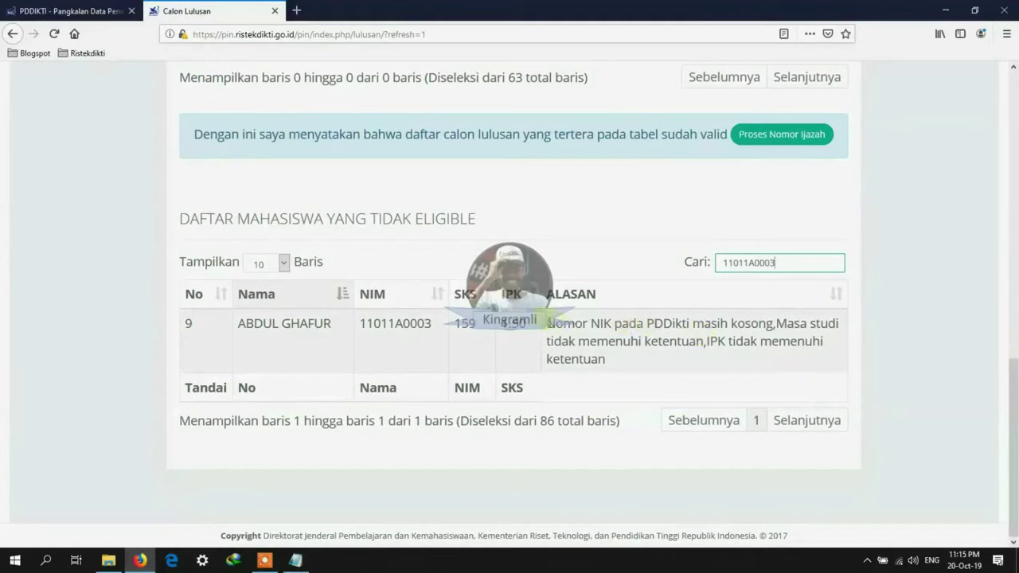
# Step: Paste the next student's NIM into the not-eligible search and review its empty NIK and IPK reasons
pyautogui.moveTo(547, 323); pyautogui.dragTo(721, 358)
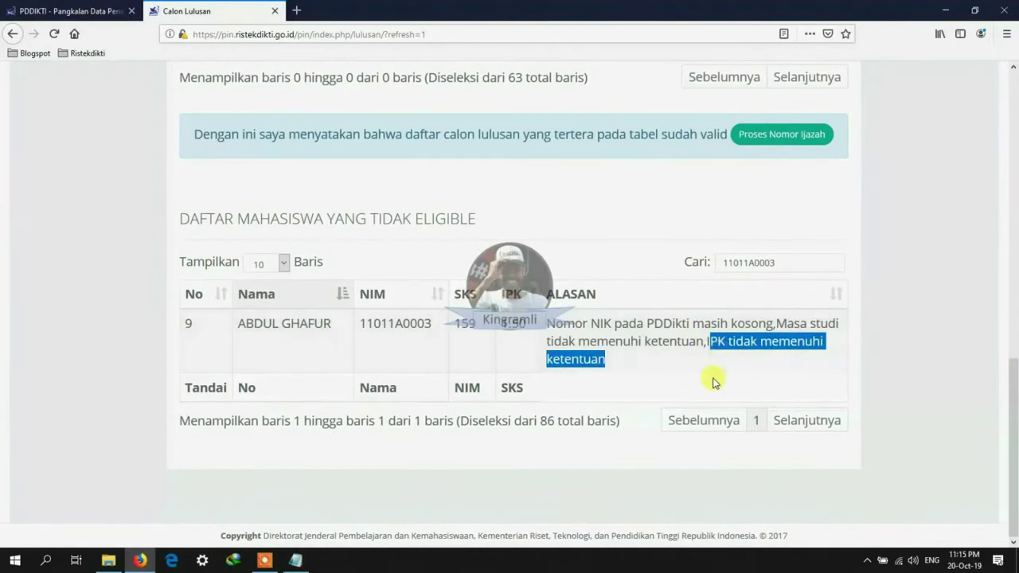
pyautogui.click(691, 371)
pyautogui.hotkey('shift', 'Tab')
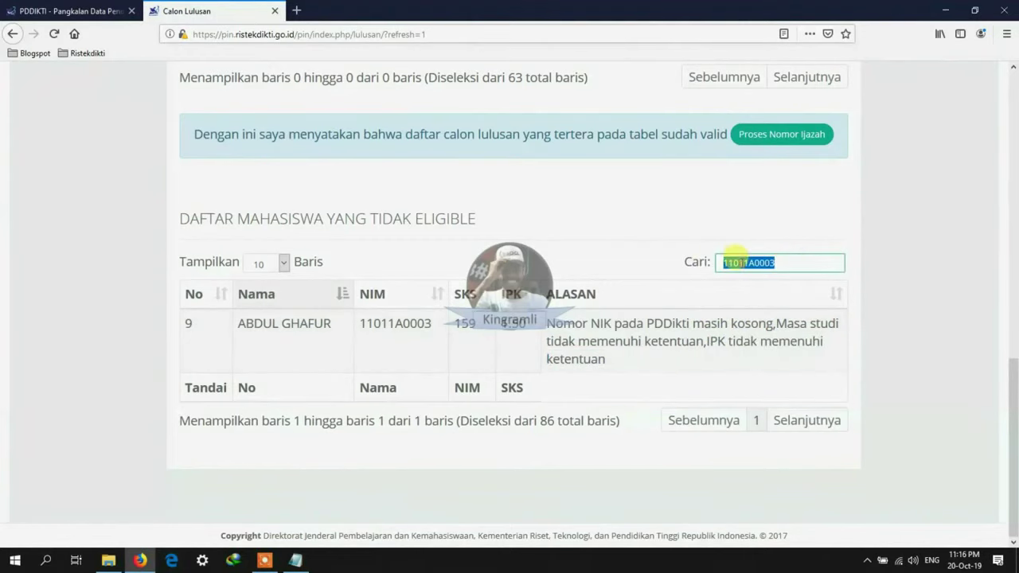
pyautogui.rightClick(728, 261)
pyautogui.click(771, 322)
pyautogui.moveTo(545, 340); pyautogui.dragTo(748, 362)
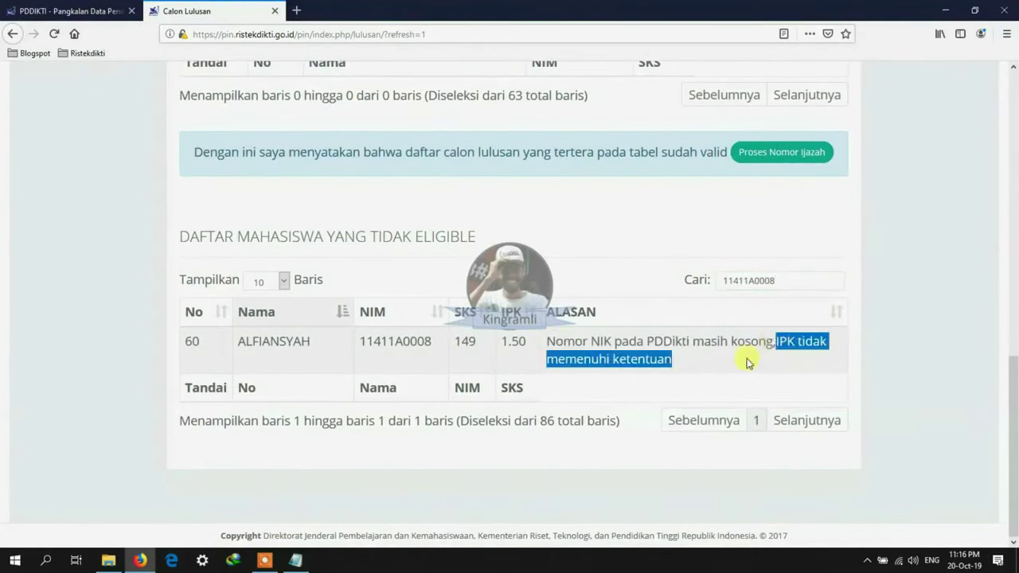
pyautogui.click(657, 276)
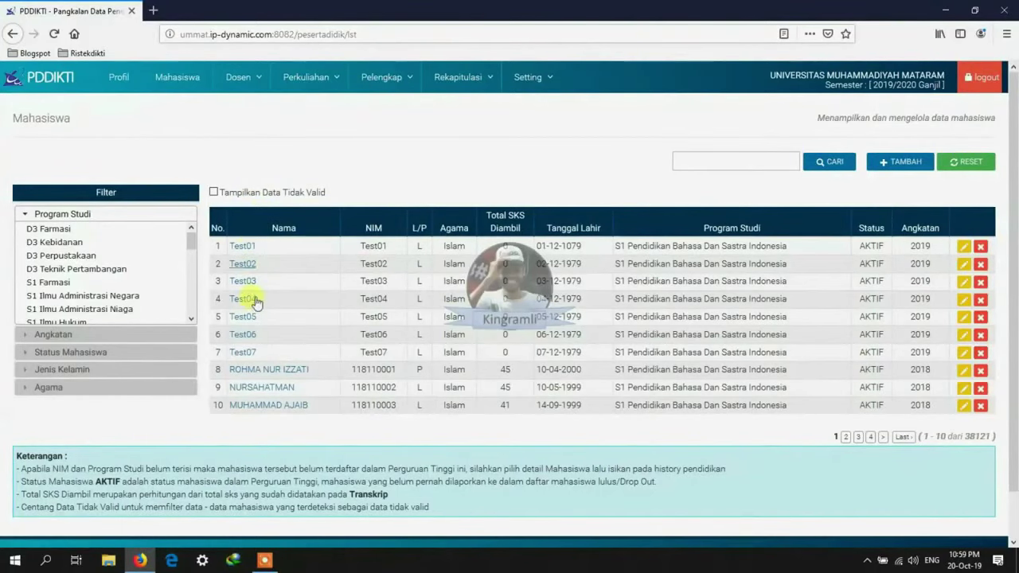
# Step: Open the test students Test01 through Test07 each in a separate tab
pyautogui.rightClick(245, 249)
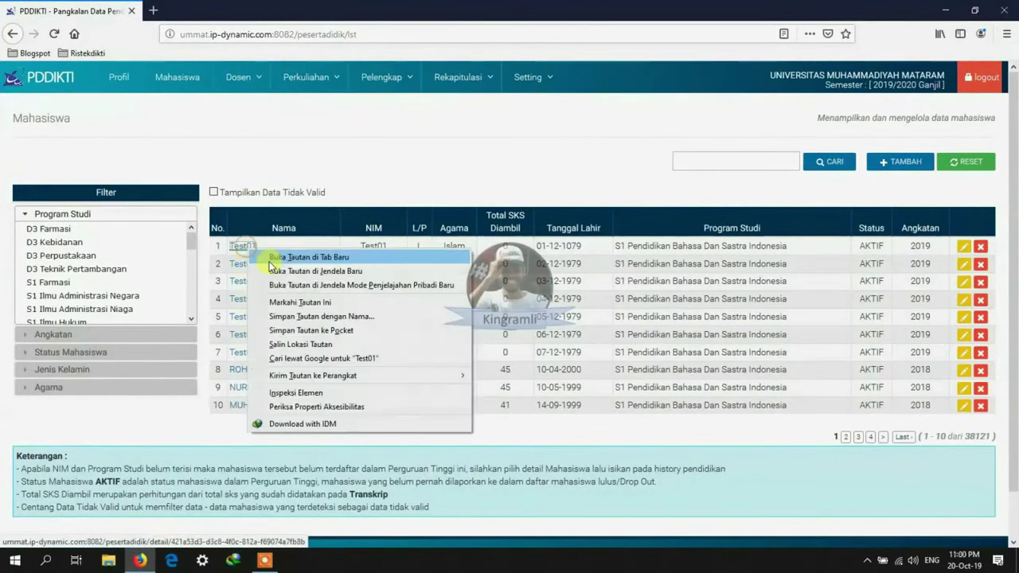
pyautogui.click(275, 257)
pyautogui.rightClick(252, 281)
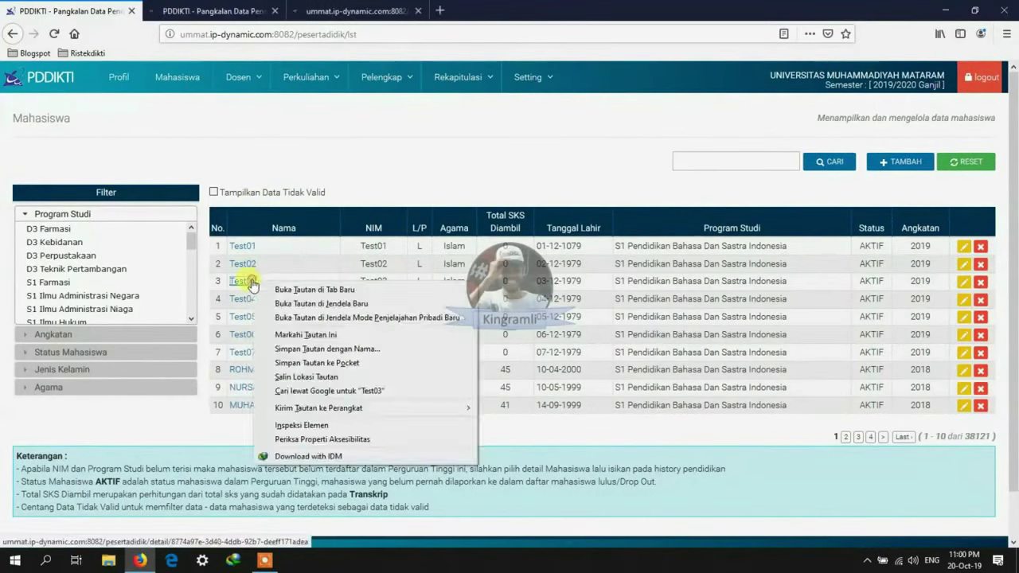
pyautogui.click(281, 289)
pyautogui.rightClick(243, 299)
pyautogui.click(268, 307)
pyautogui.rightClick(245, 319)
pyautogui.click(269, 329)
pyautogui.rightClick(248, 336)
pyautogui.click(273, 341)
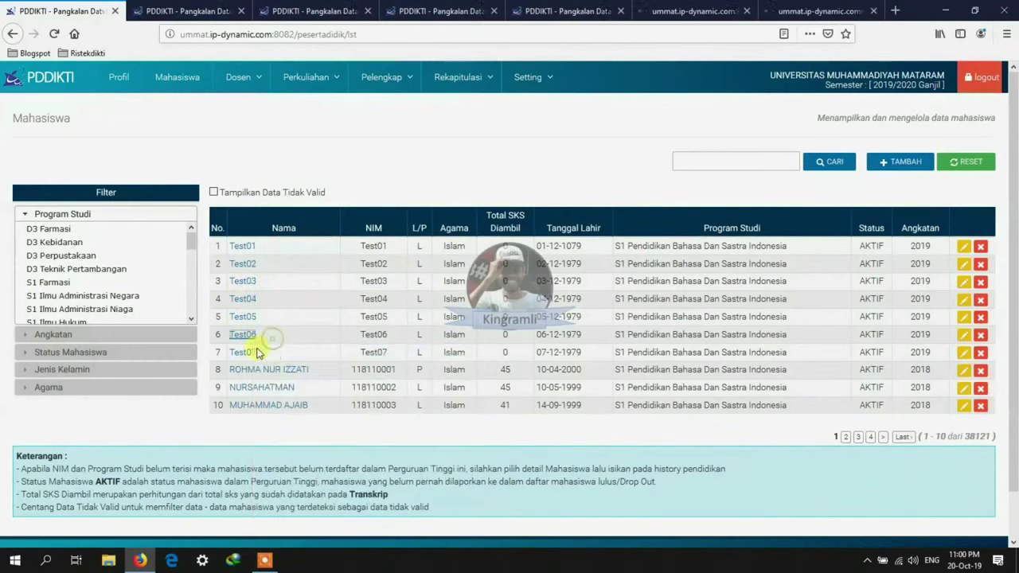
pyautogui.rightClick(251, 353)
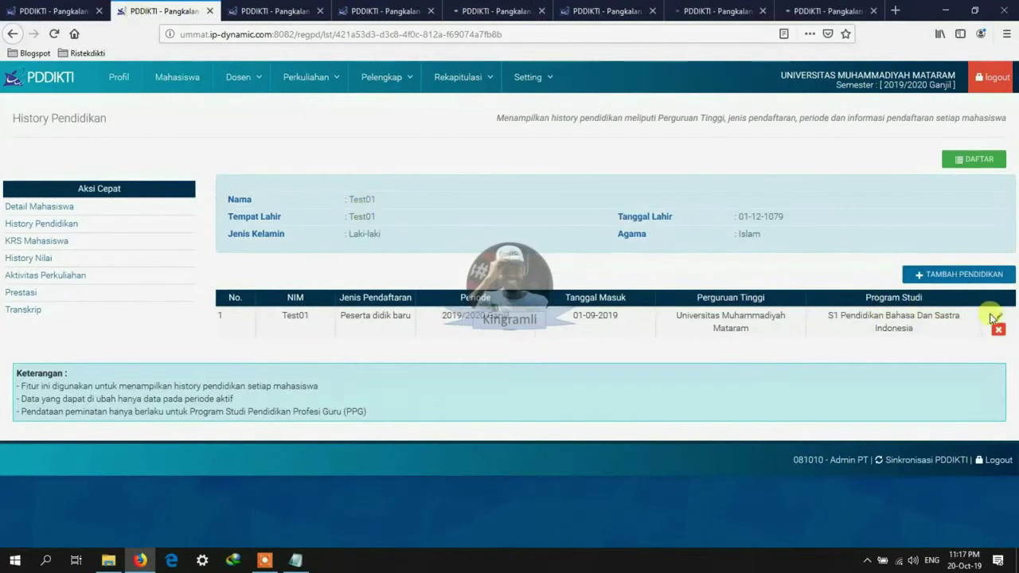
# Step: Confirm Test01's entry date, then change Test02's Tanggal Masuk from 01-09-2001 to 01-09-2019
pyautogui.moveTo(571, 315); pyautogui.dragTo(610, 316)
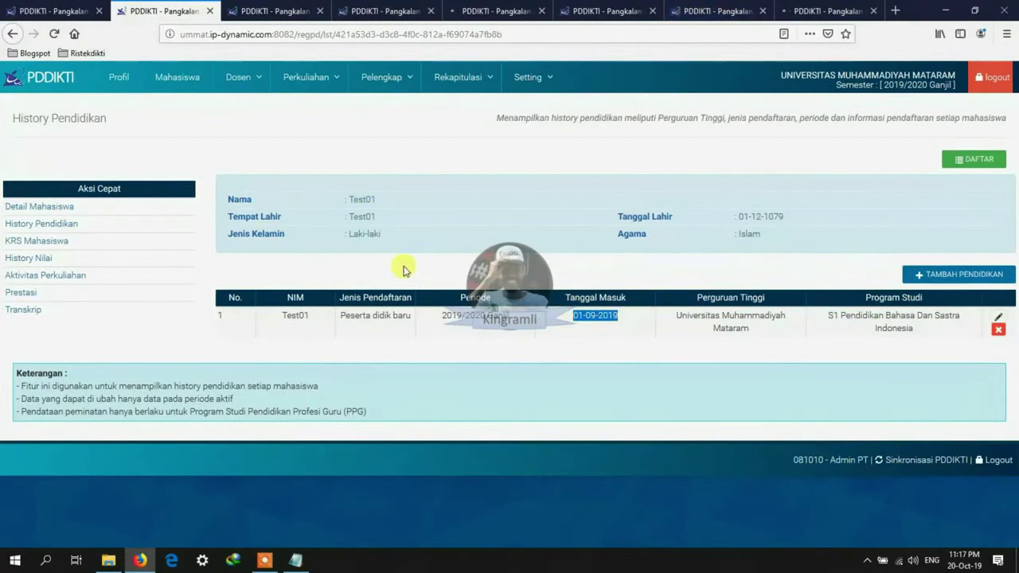
pyautogui.click(210, 11)
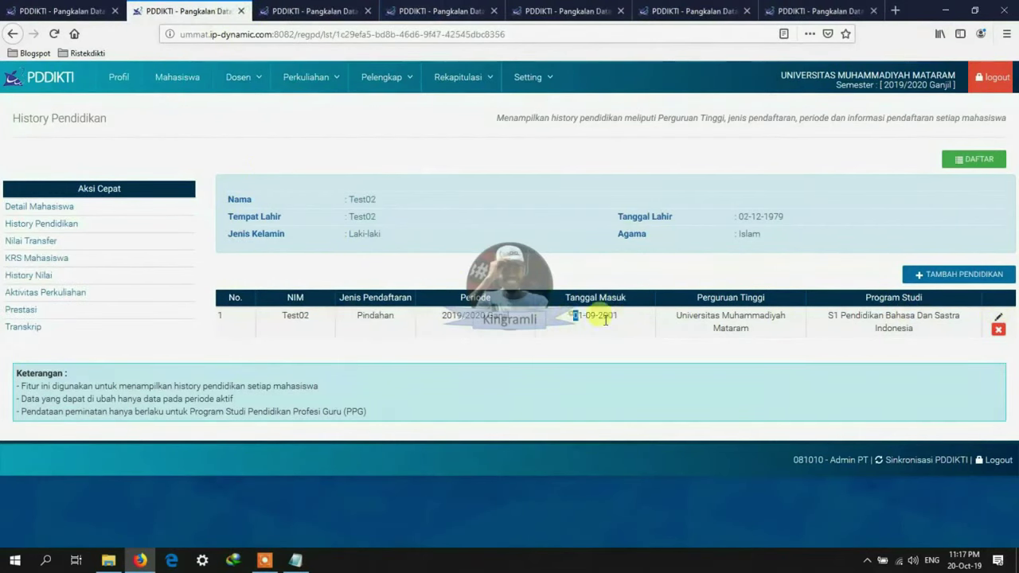
pyautogui.moveTo(570, 316); pyautogui.dragTo(618, 316)
pyautogui.click(998, 317)
pyautogui.scroll(-4, 467, 364)
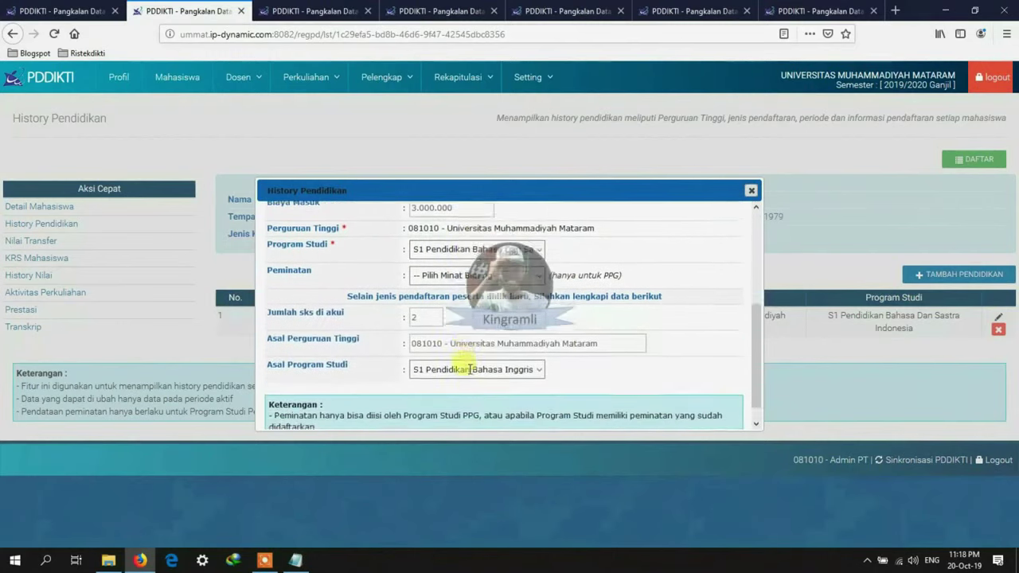
pyautogui.scroll(4, 470, 374)
pyautogui.moveTo(448, 309); pyautogui.dragTo(464, 309)
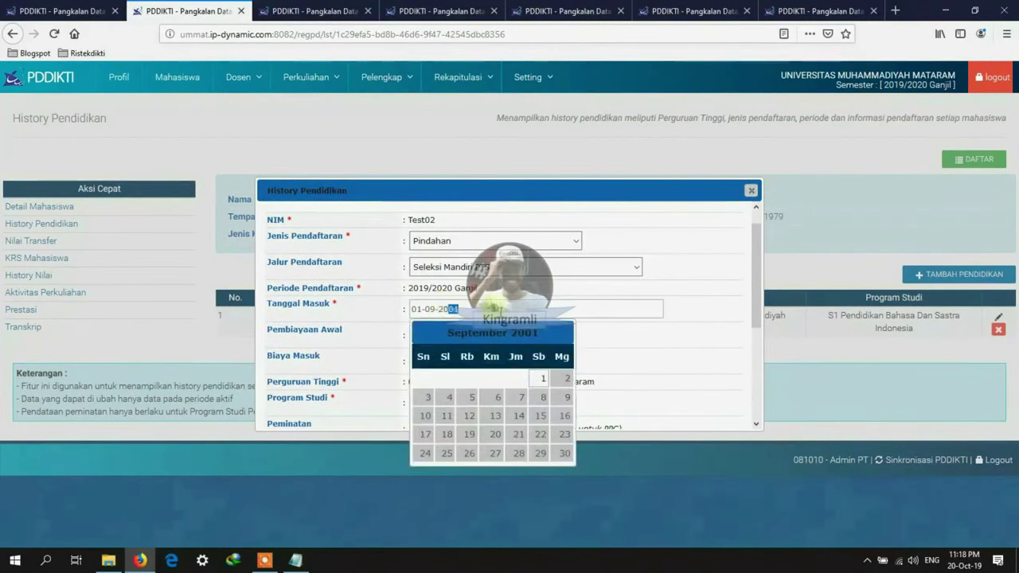
pyautogui.write('19')
pyautogui.click(713, 340)
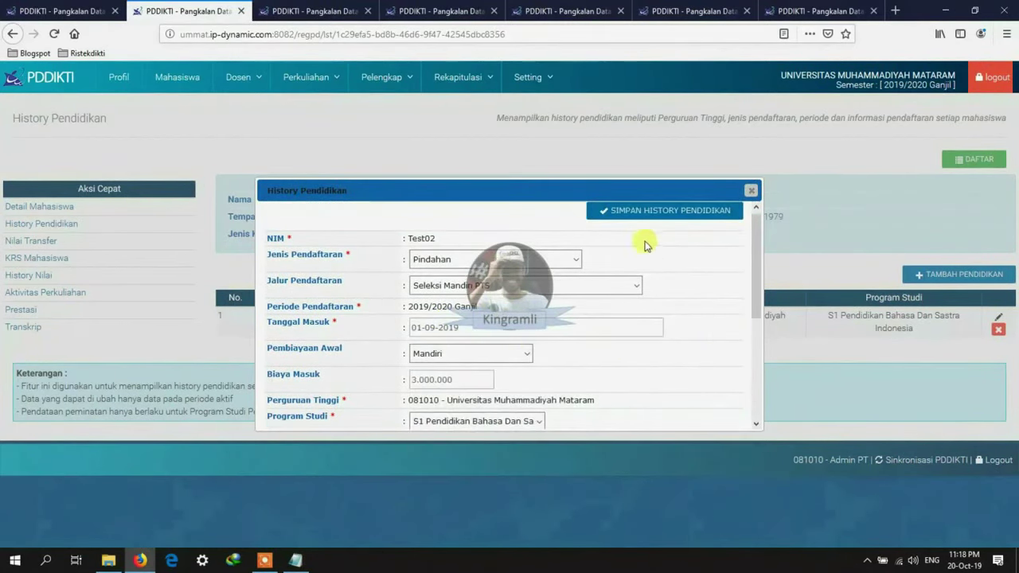
pyautogui.click(643, 213)
pyautogui.moveTo(570, 360); pyautogui.dragTo(615, 365)
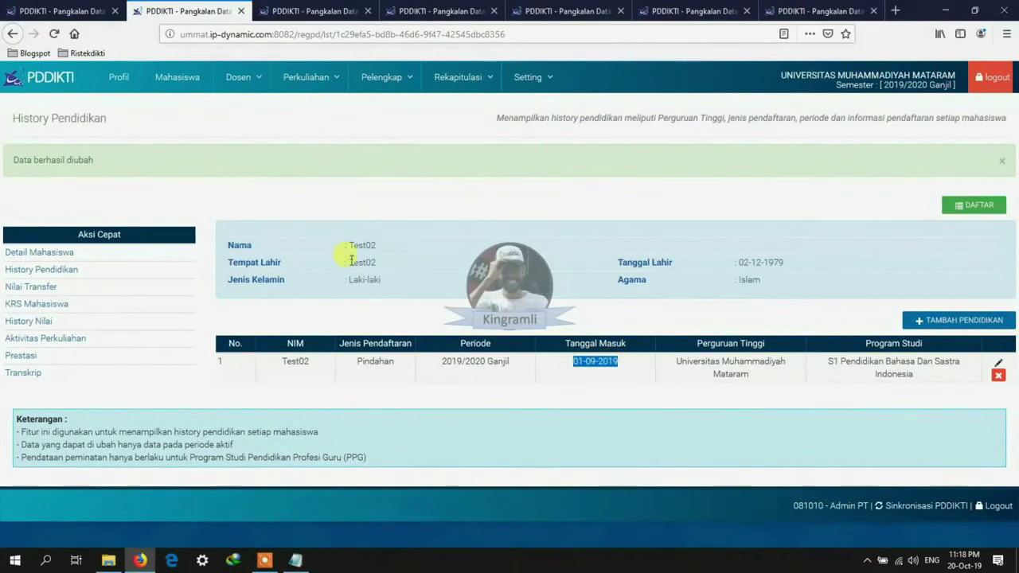
pyautogui.click(241, 11)
# Step: Set Test03's and Test04's Tanggal Masuk to 01-09-2019 and save each
pyautogui.click(1000, 316)
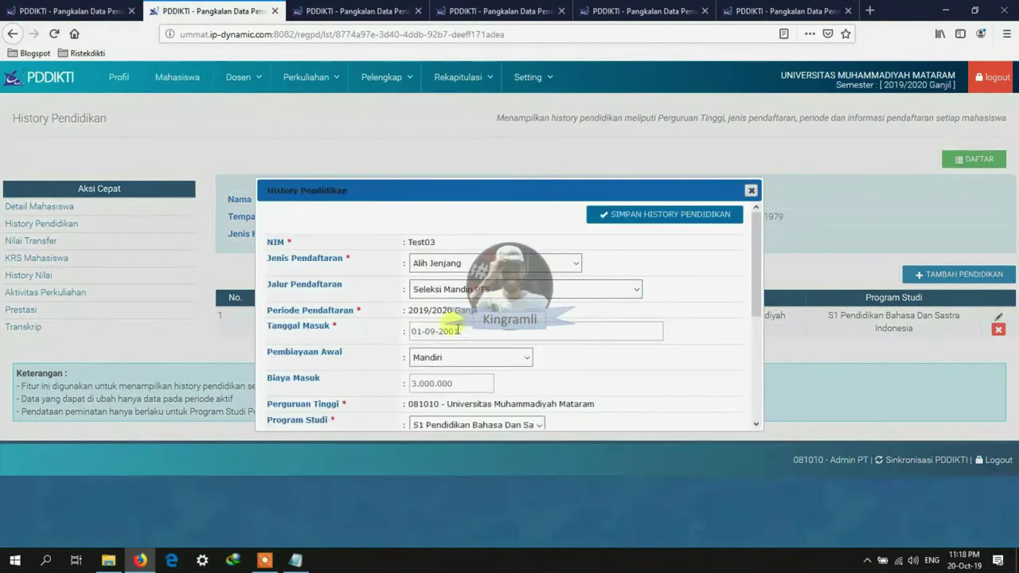
pyautogui.click(454, 330)
pyautogui.click(589, 344)
pyautogui.click(648, 213)
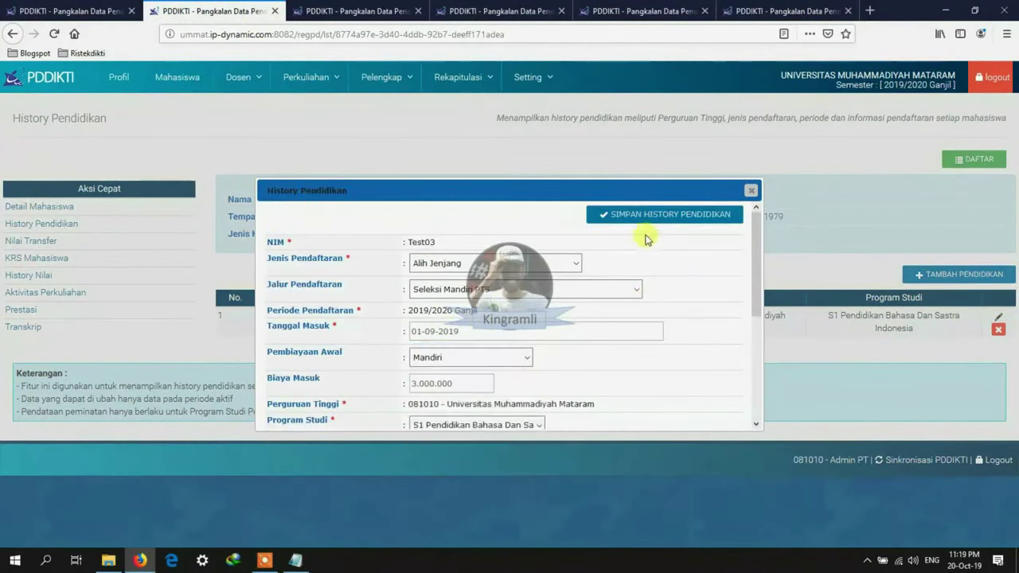
pyautogui.moveTo(573, 360); pyautogui.dragTo(617, 363)
pyautogui.click(274, 12)
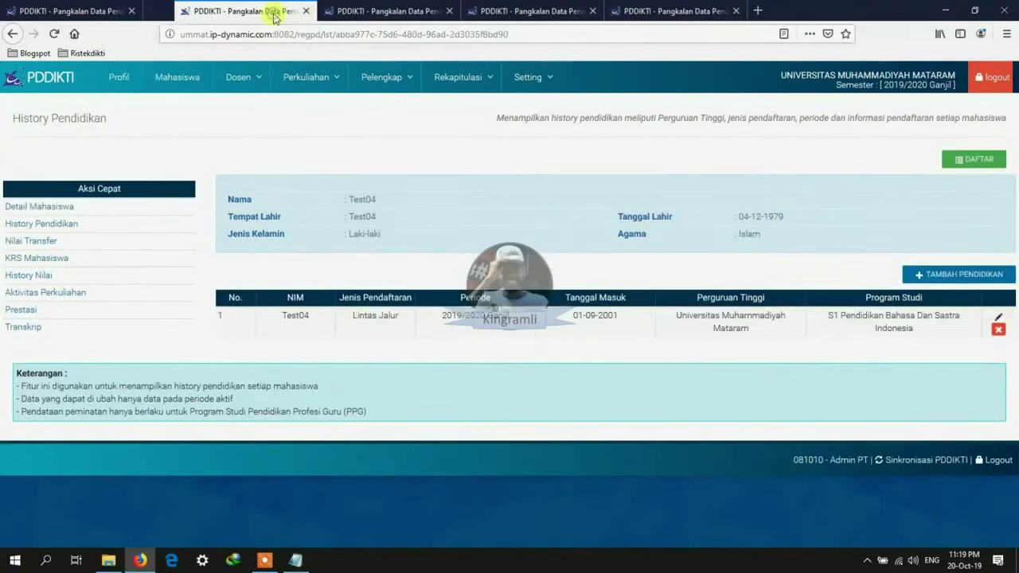
pyautogui.click(998, 316)
pyautogui.click(470, 331)
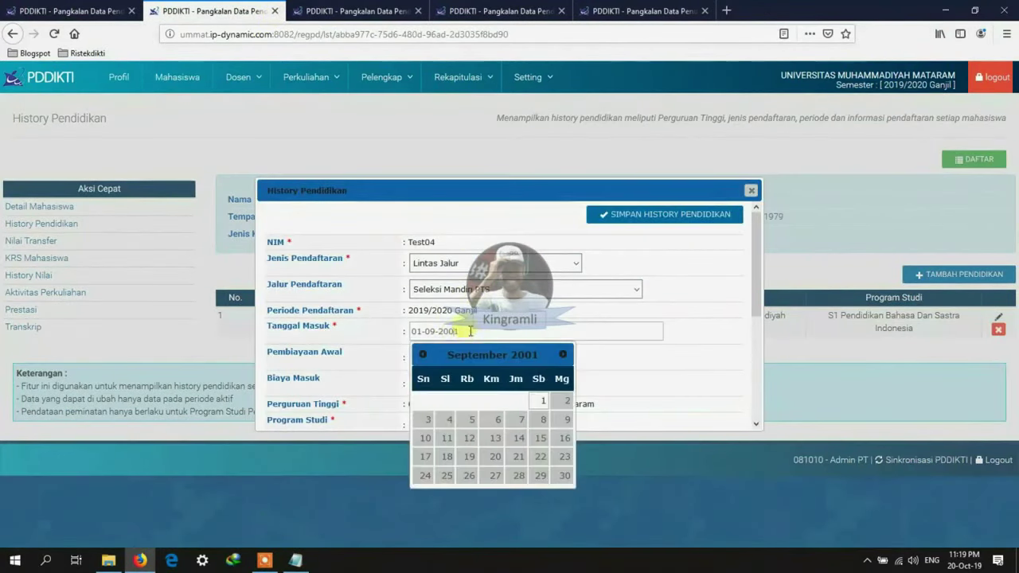
pyautogui.click(467, 331)
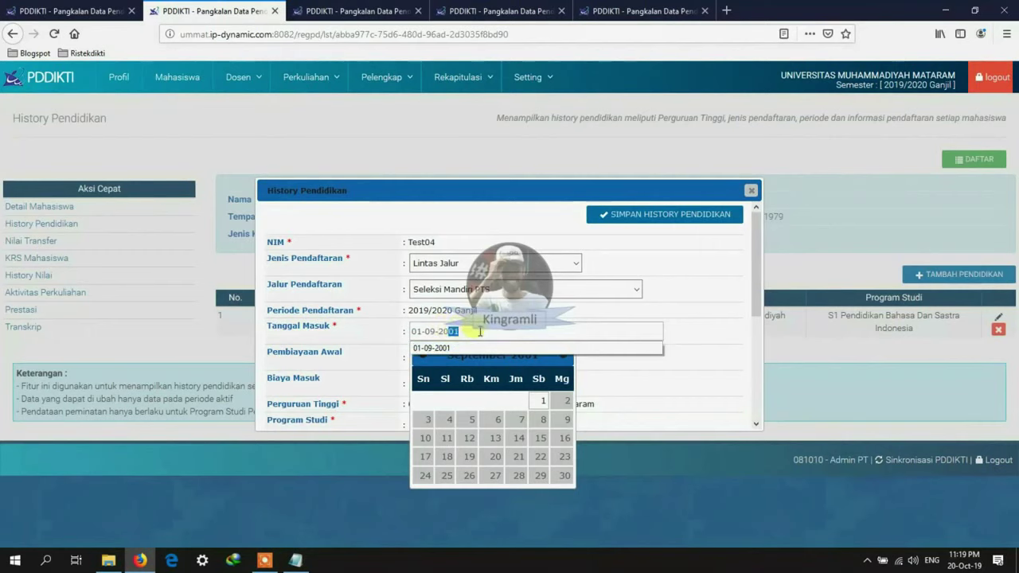
pyautogui.write('19')
pyautogui.click(628, 215)
pyautogui.moveTo(572, 361); pyautogui.dragTo(623, 365)
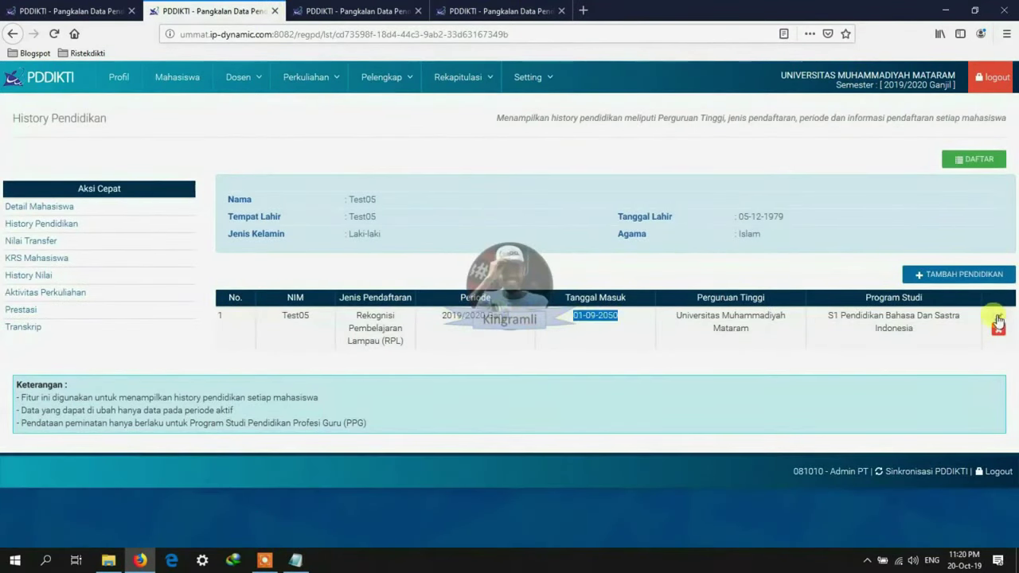
# Step: Set Test05, Test06 and Test07's Tanggal Masuk to 01-09-2019 and save each
pyautogui.click(998, 318)
pyautogui.click(448, 326)
pyautogui.click(668, 215)
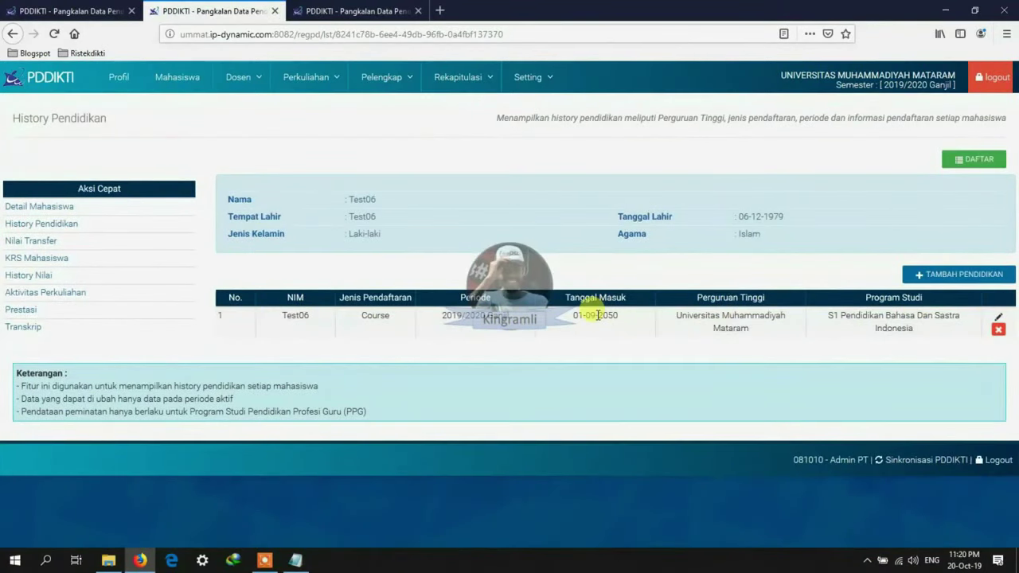
pyautogui.click(998, 318)
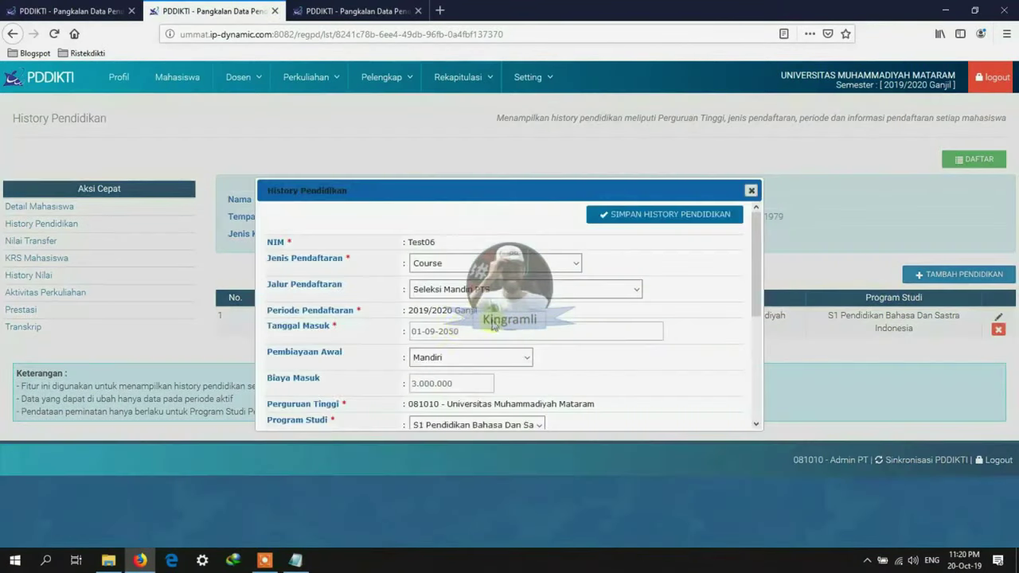
pyautogui.click(449, 332)
pyautogui.click(433, 348)
pyautogui.click(664, 214)
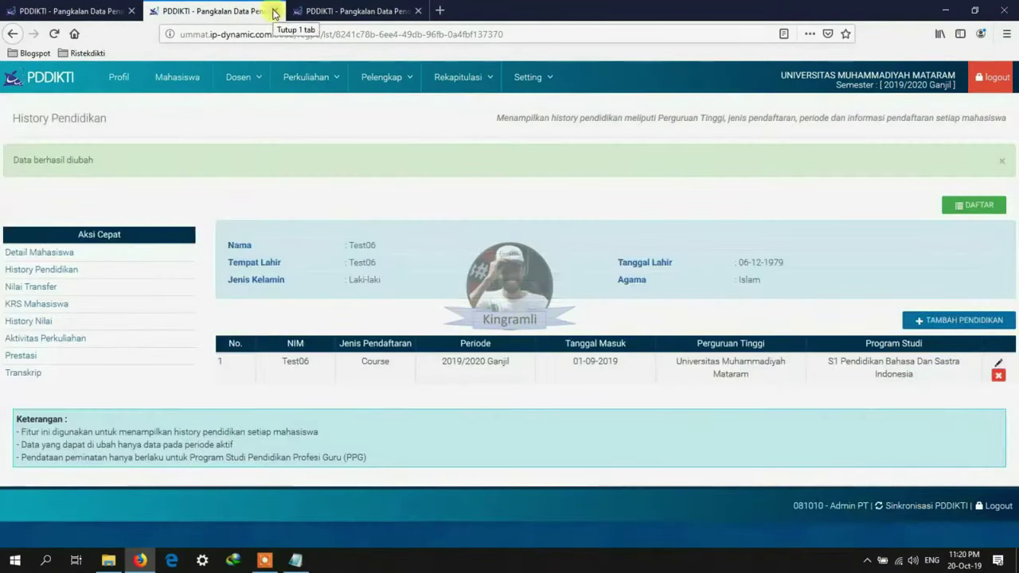
pyautogui.click(273, 11)
pyautogui.click(998, 317)
pyautogui.click(450, 330)
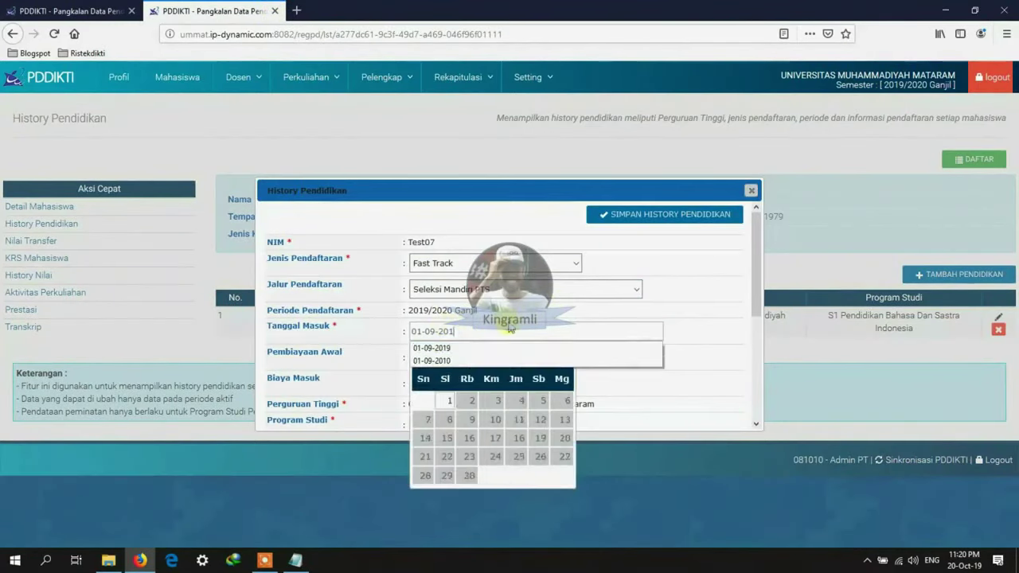
pyautogui.click(433, 348)
pyautogui.click(665, 214)
pyautogui.click(273, 11)
# Step: Open test students Test01 through Test07 each in its own browser tab
pyautogui.rightClick(254, 246)
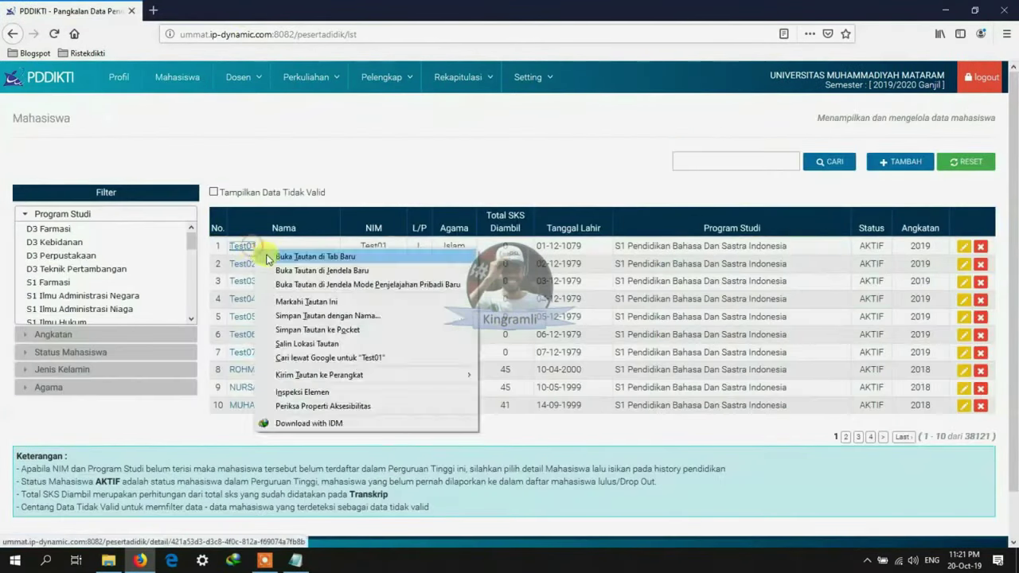
pyautogui.click(266, 256)
pyautogui.rightClick(247, 264)
pyautogui.click(260, 276)
pyautogui.rightClick(248, 281)
pyautogui.click(266, 289)
pyautogui.rightClick(249, 299)
pyautogui.click(268, 308)
pyautogui.rightClick(249, 318)
pyautogui.click(268, 328)
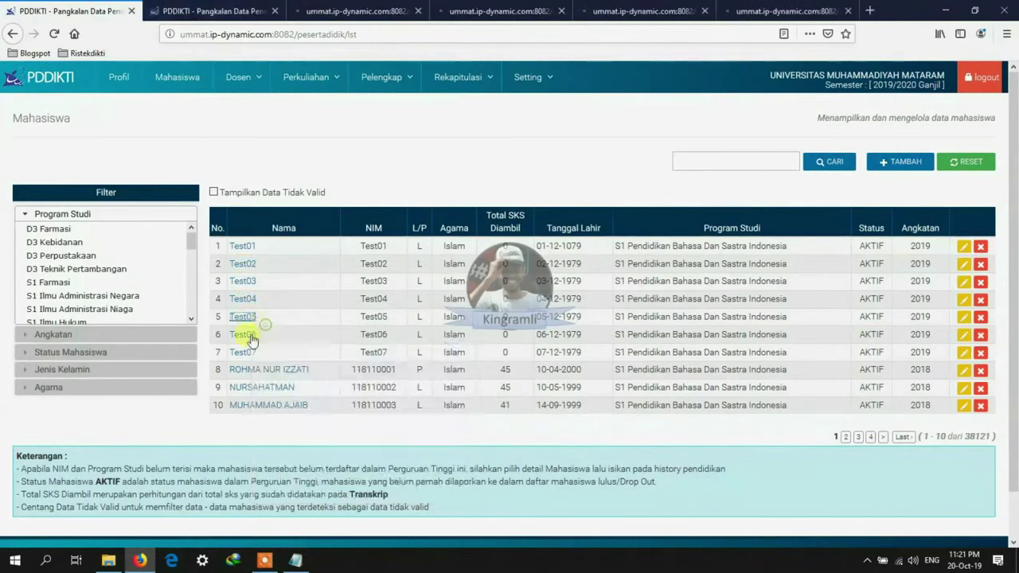
pyautogui.rightClick(248, 335)
pyautogui.click(267, 344)
pyautogui.rightClick(248, 353)
pyautogui.click(267, 362)
pyautogui.hotkey('ctrl', 'Tab')
# Step: Copy Test01's valid 16-digit NIK value
pyautogui.moveTo(342, 282); pyautogui.dragTo(360, 293)
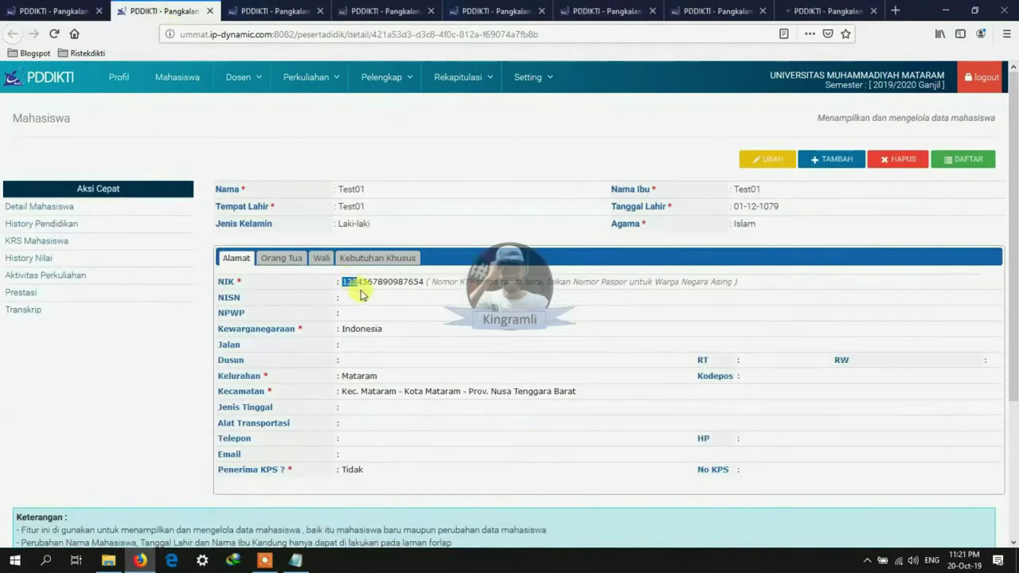
pyautogui.rightClick(424, 293)
pyautogui.click(450, 303)
pyautogui.hotkey('ctrl', 'Tab')
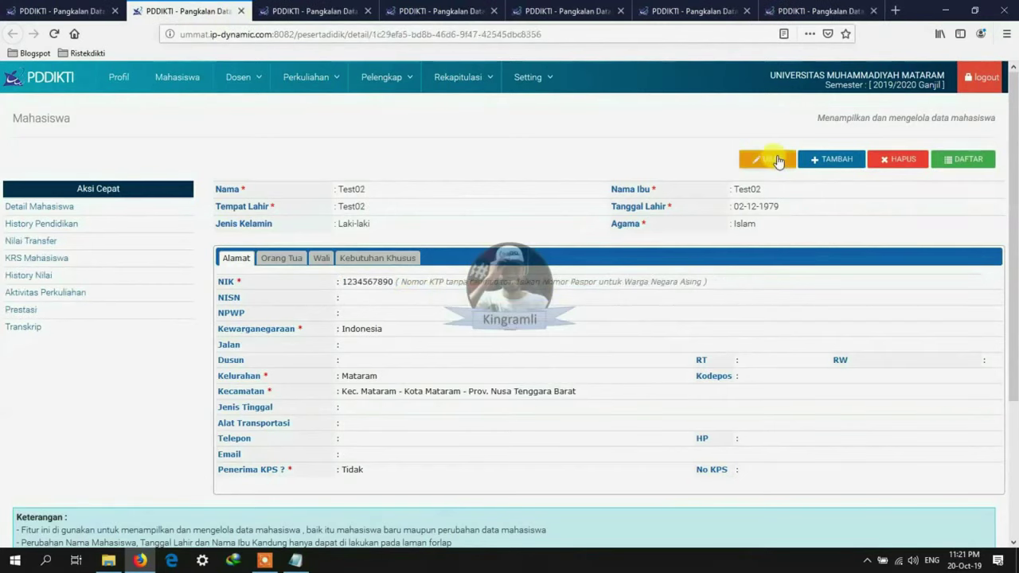
# Step: Replace the NIK of Test02 and Test03 with the valid 16-digit value and save each
pyautogui.click(778, 162)
pyautogui.moveTo(412, 296); pyautogui.dragTo(360, 295)
pyautogui.click(383, 312)
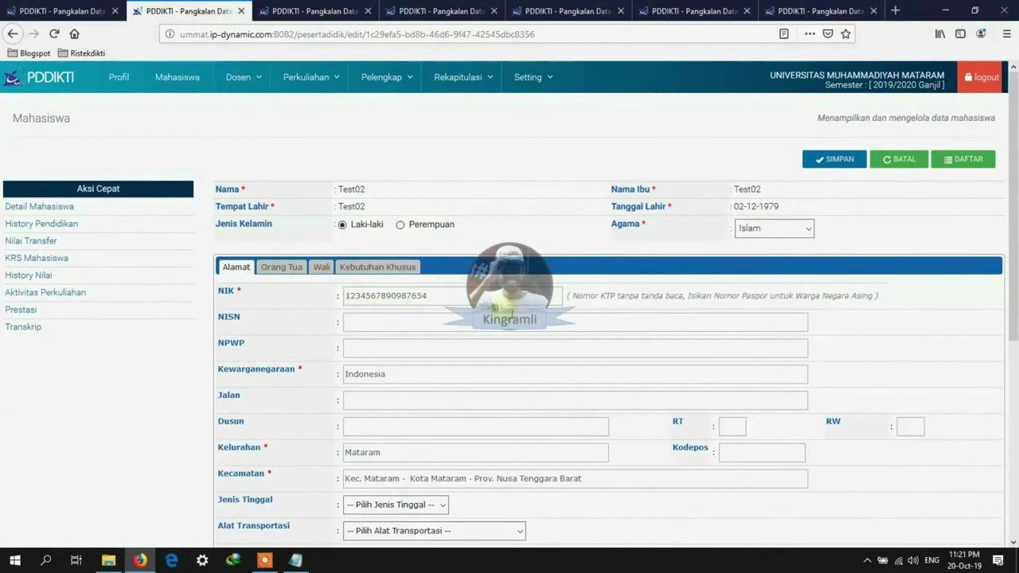
pyautogui.click(832, 160)
pyautogui.click(242, 10)
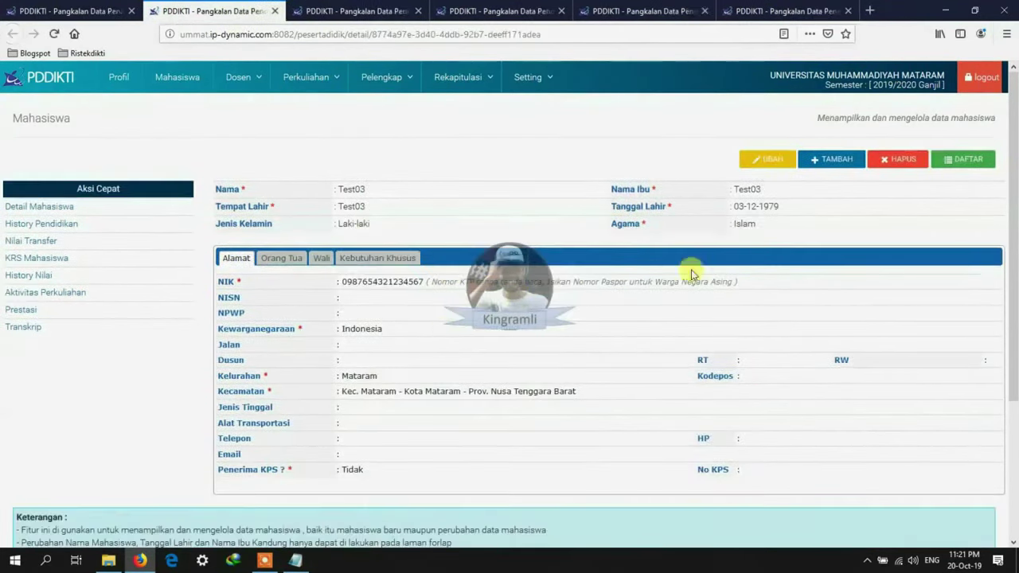
pyautogui.click(768, 159)
pyautogui.doubleClick(402, 296)
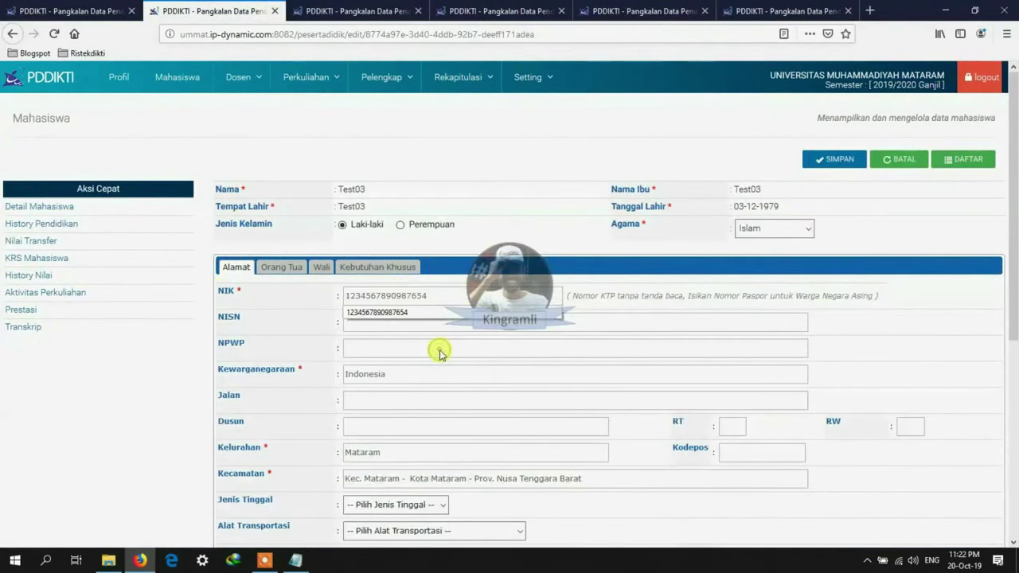
pyautogui.click(439, 314)
pyautogui.click(820, 162)
pyautogui.click(274, 10)
# Step: Paste the copied NIK over the old values for Test04 and Test05 and save each
pyautogui.click(774, 166)
pyautogui.moveTo(454, 295); pyautogui.dragTo(253, 287)
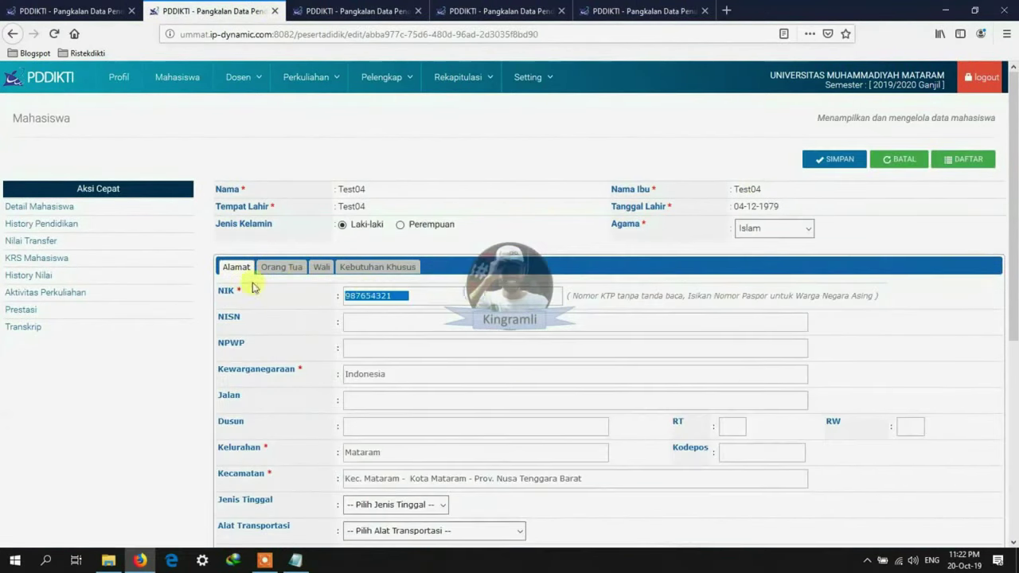
pyautogui.doubleClick(383, 293)
pyautogui.rightClick(383, 296)
pyautogui.click(431, 351)
pyautogui.click(818, 168)
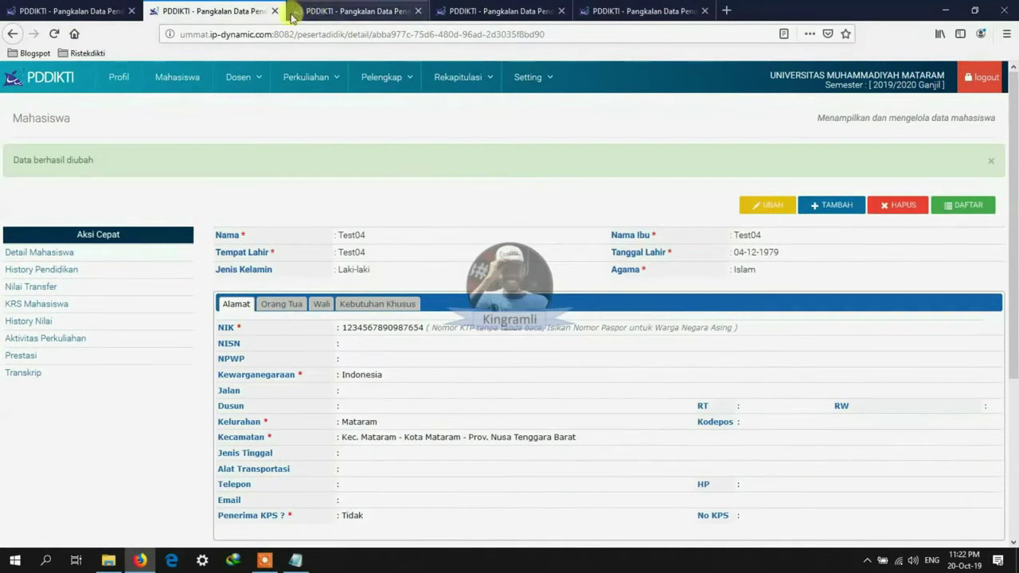
pyautogui.click(275, 10)
pyautogui.click(768, 159)
pyautogui.doubleClick(402, 295)
pyautogui.rightClick(427, 296)
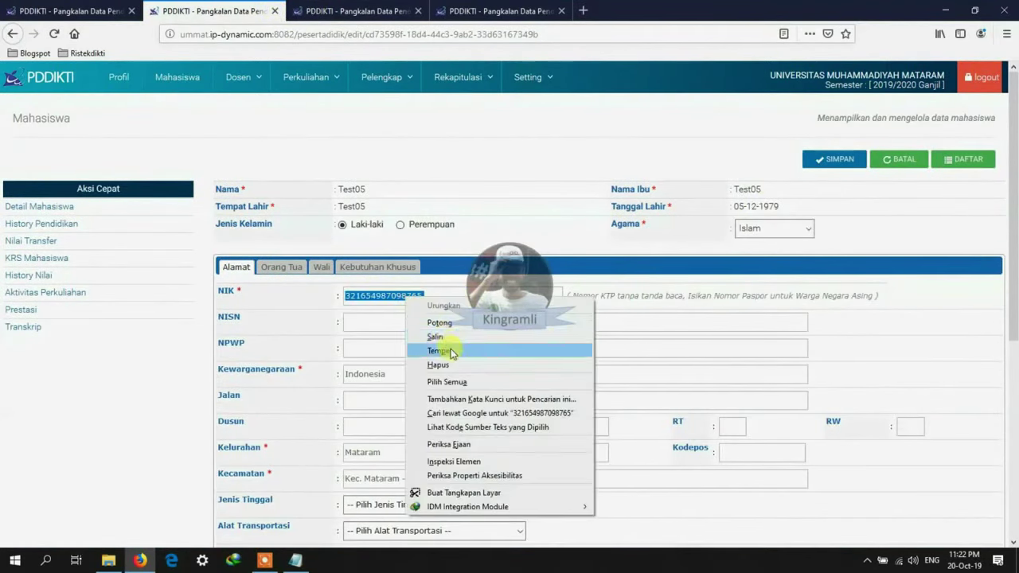
pyautogui.click(450, 348)
pyautogui.click(834, 164)
pyautogui.click(275, 10)
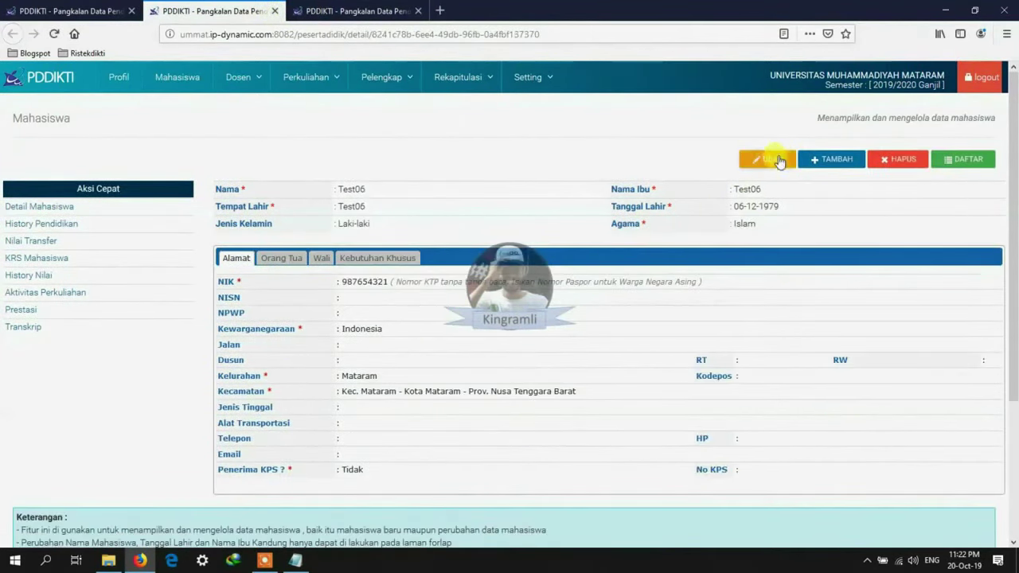
# Step: Paste the copied NIK into Test06 and Test07 and save both records
pyautogui.click(769, 160)
pyautogui.moveTo(430, 295); pyautogui.dragTo(251, 295)
pyautogui.rightClick(408, 297)
pyautogui.click(439, 354)
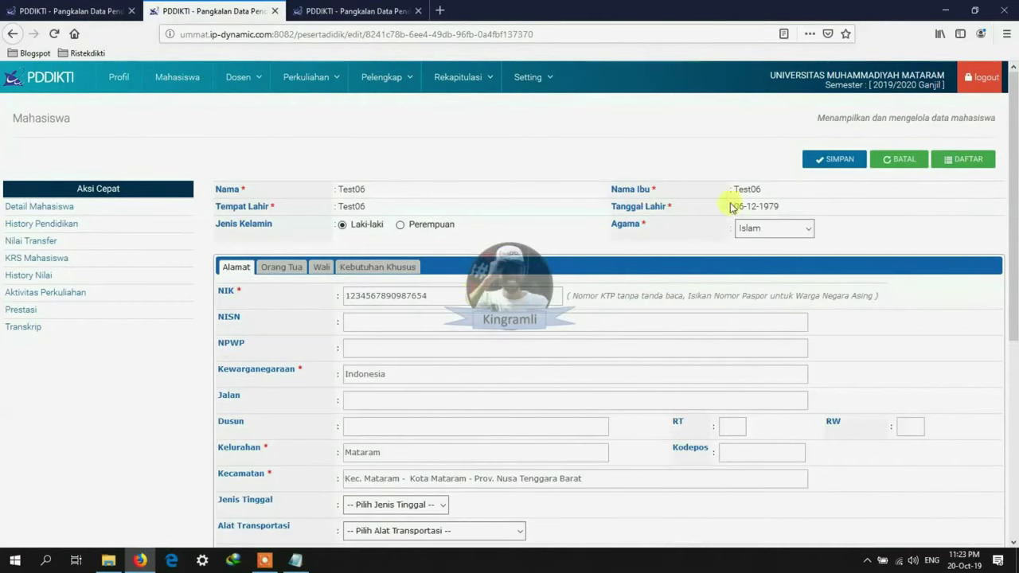
pyautogui.click(834, 159)
pyautogui.click(275, 11)
pyautogui.click(766, 162)
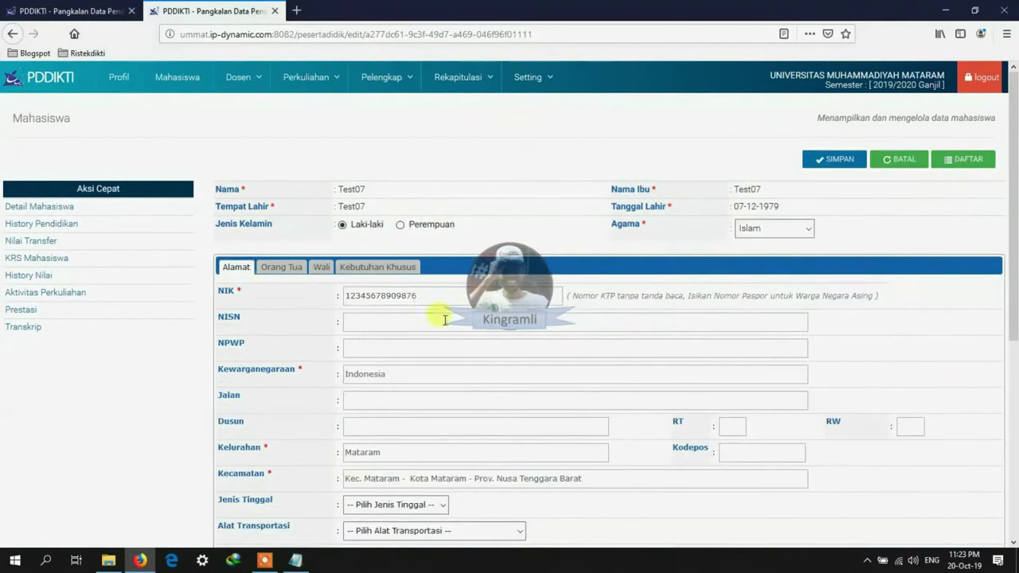
pyautogui.rightClick(373, 291)
pyautogui.click(421, 344)
pyautogui.click(831, 159)
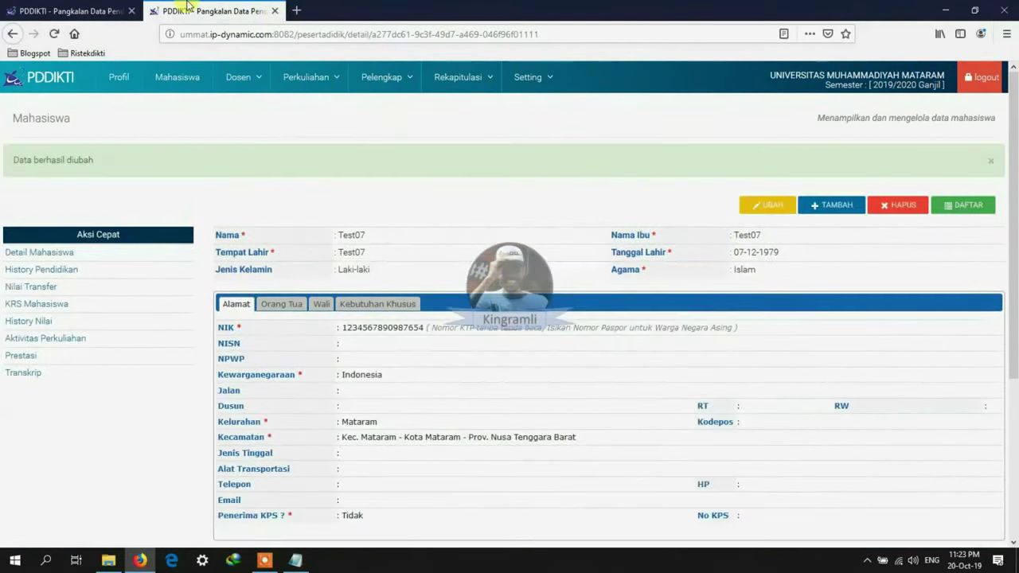
pyautogui.click(275, 11)
# Step: Search the two real students by NIM and open each one's edit form in a new tab
pyautogui.click(756, 162)
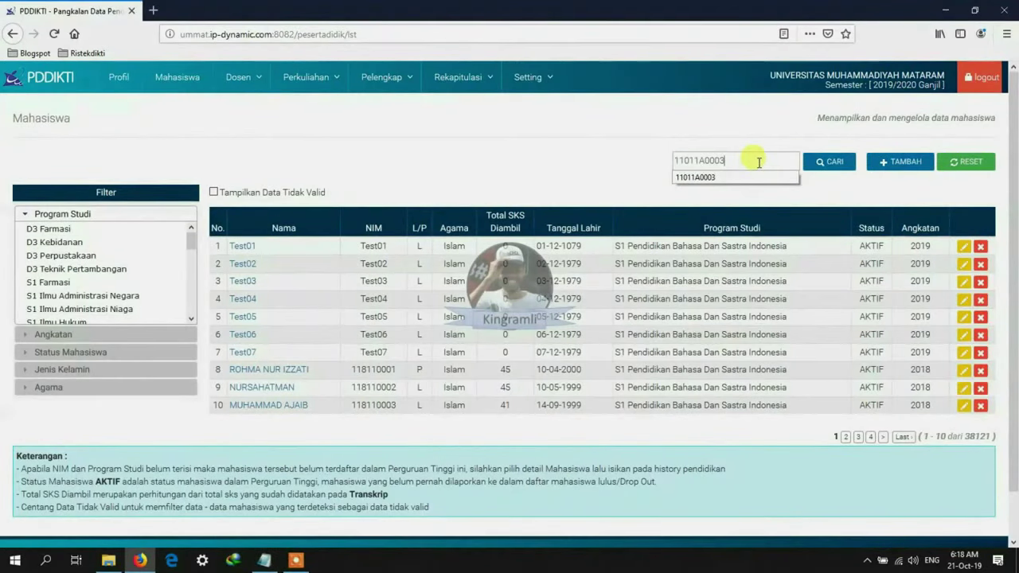
pyautogui.click(818, 165)
pyautogui.rightClick(963, 249)
pyautogui.click(921, 259)
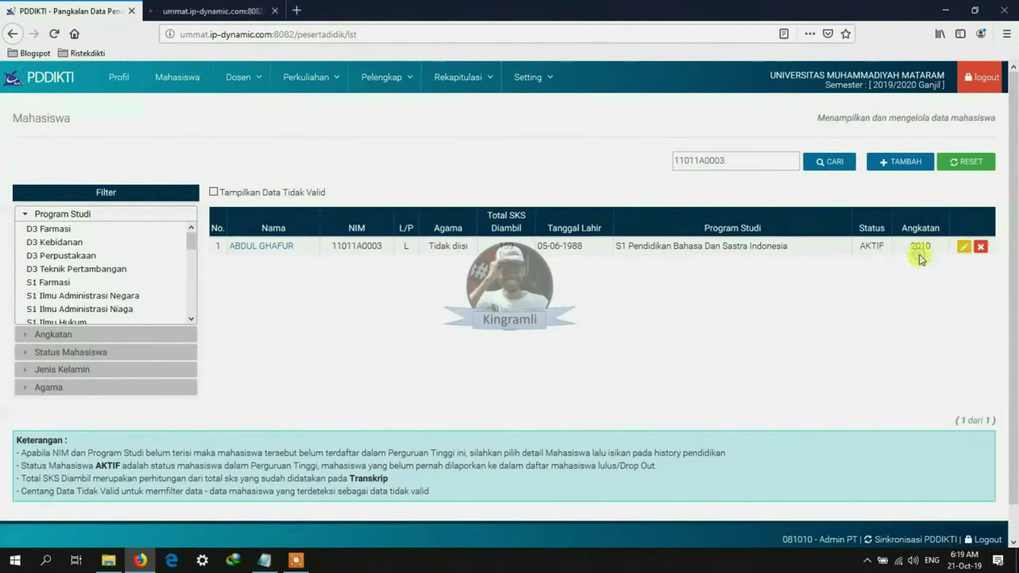
pyautogui.moveTo(730, 161); pyautogui.dragTo(591, 158)
pyautogui.write('11411A0008')
pyautogui.click(819, 165)
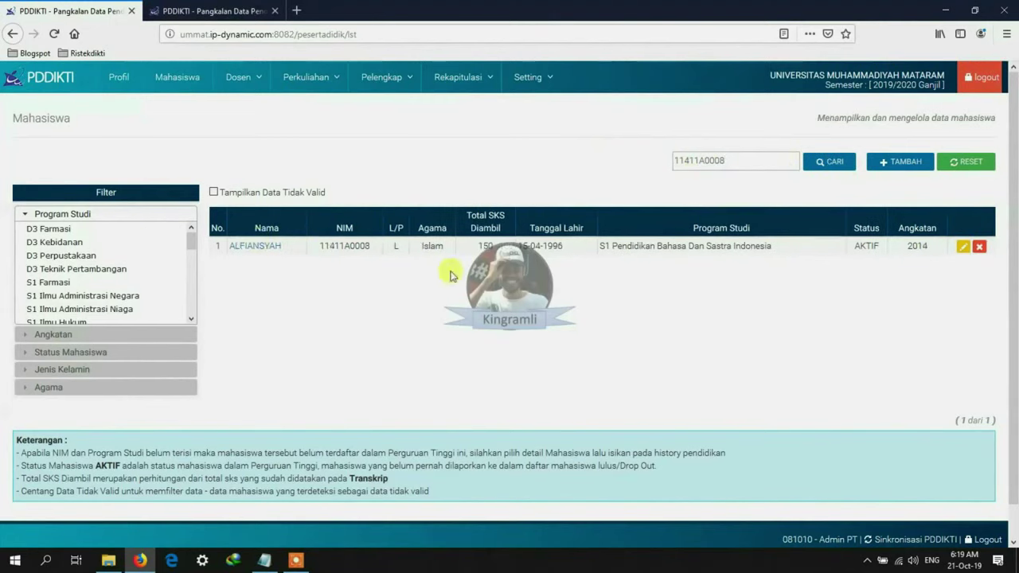
pyautogui.rightClick(241, 249)
pyautogui.click(279, 254)
# Step: Give the first student the valid NIK and Kecamatan Kec. Mataram, then save
pyautogui.click(211, 11)
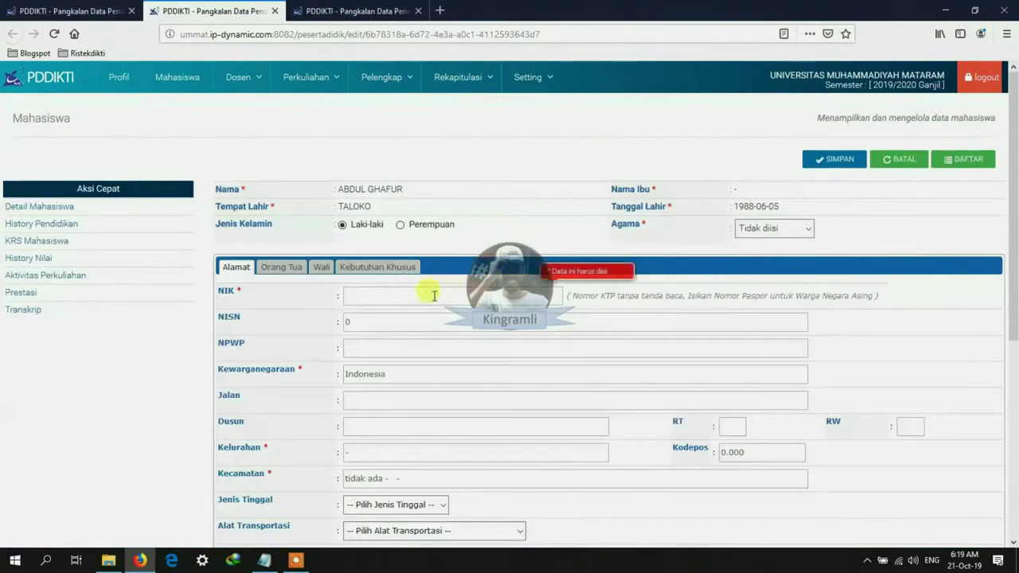
pyautogui.click(493, 297)
pyautogui.click(477, 312)
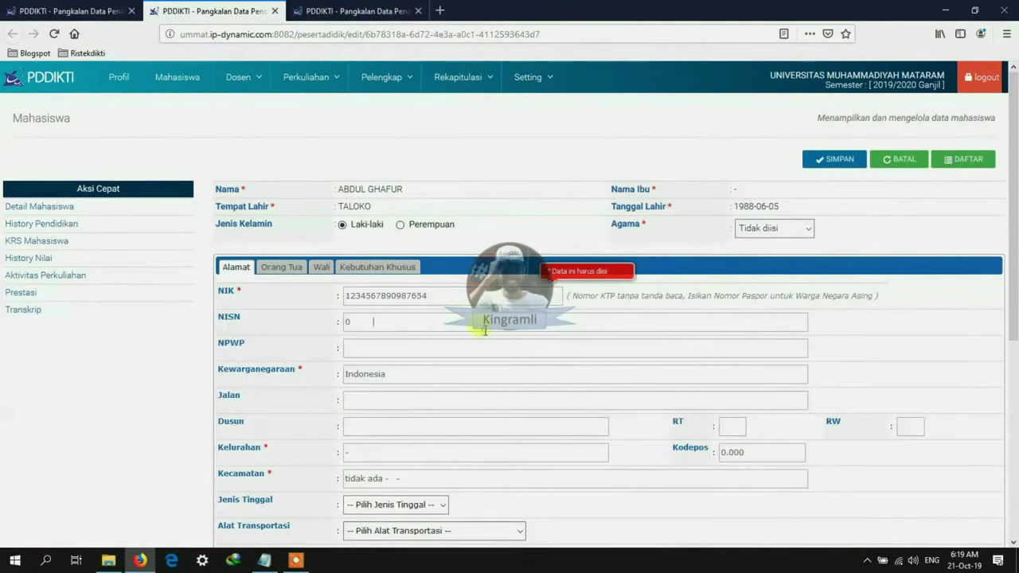
pyautogui.moveTo(425, 481); pyautogui.dragTo(284, 460)
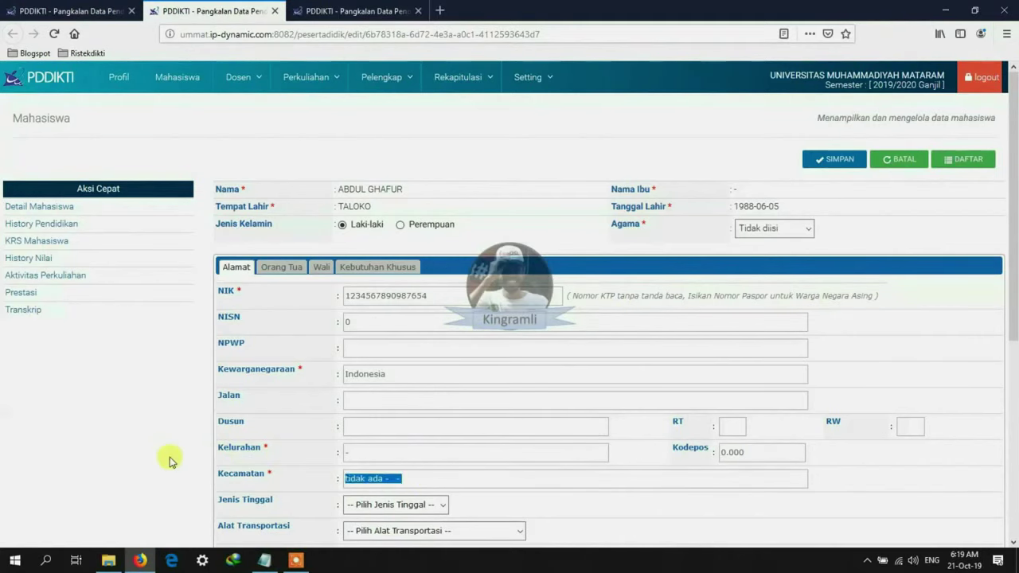
pyautogui.write('mataram')
pyautogui.click(361, 515)
pyautogui.scroll(-3, 609, 301)
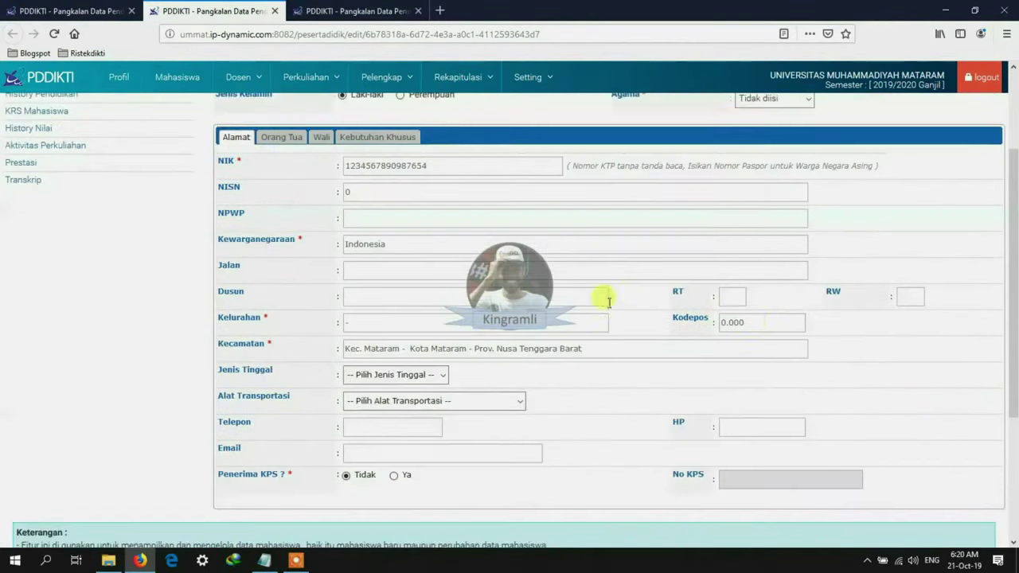
pyautogui.hotkey('ctrl', 'a')
pyautogui.scroll(5, 692, 368)
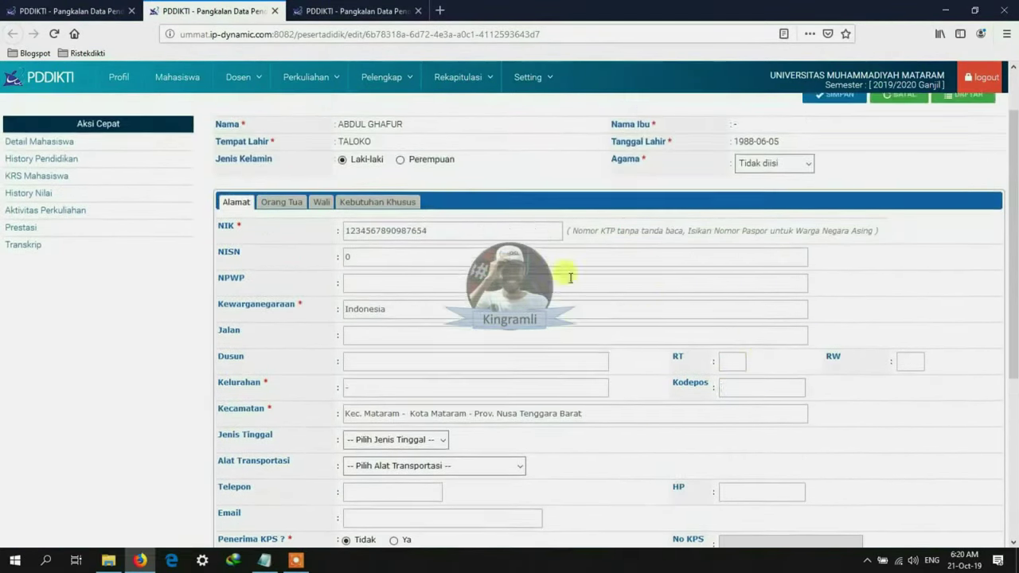
pyautogui.click(836, 159)
# Step: Fill the second student's empty NIK with the valid value and save the record
pyautogui.click(332, 8)
pyautogui.click(767, 158)
pyautogui.click(414, 291)
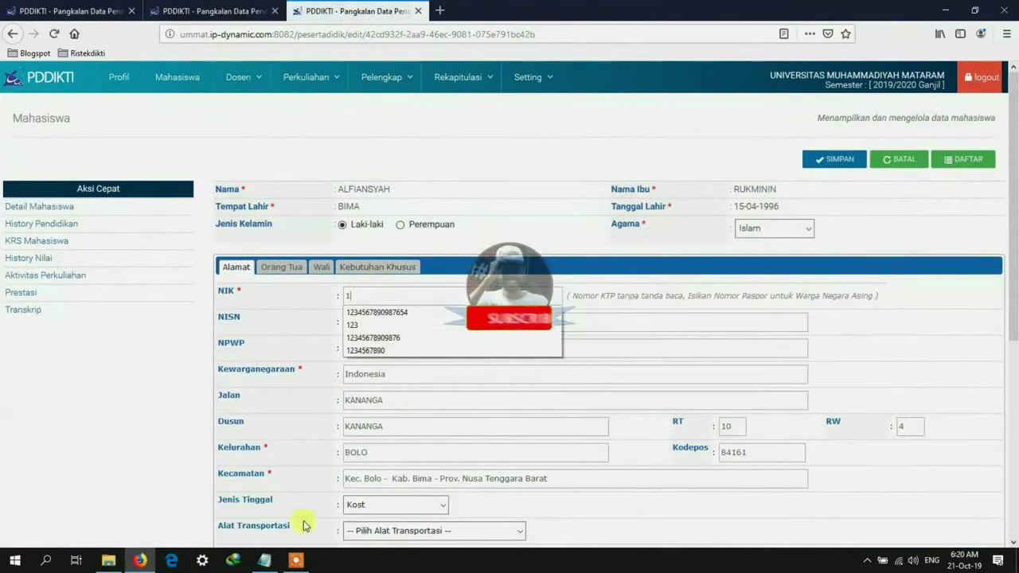
pyautogui.click(522, 319)
pyautogui.scroll(-3, 560, 433)
pyautogui.scroll(5, 560, 433)
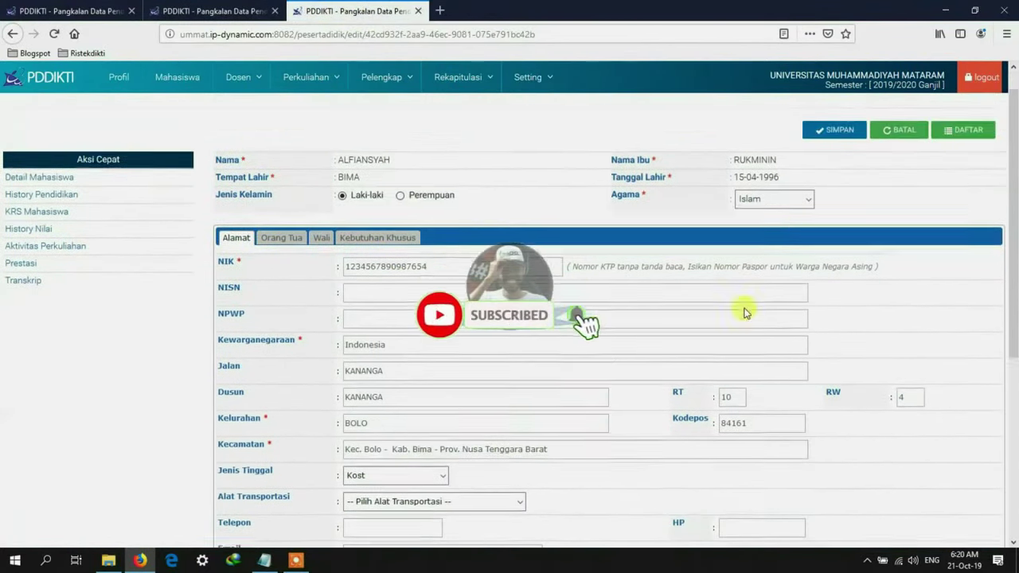
pyautogui.click(771, 130)
pyautogui.scroll(-5, 769, 218)
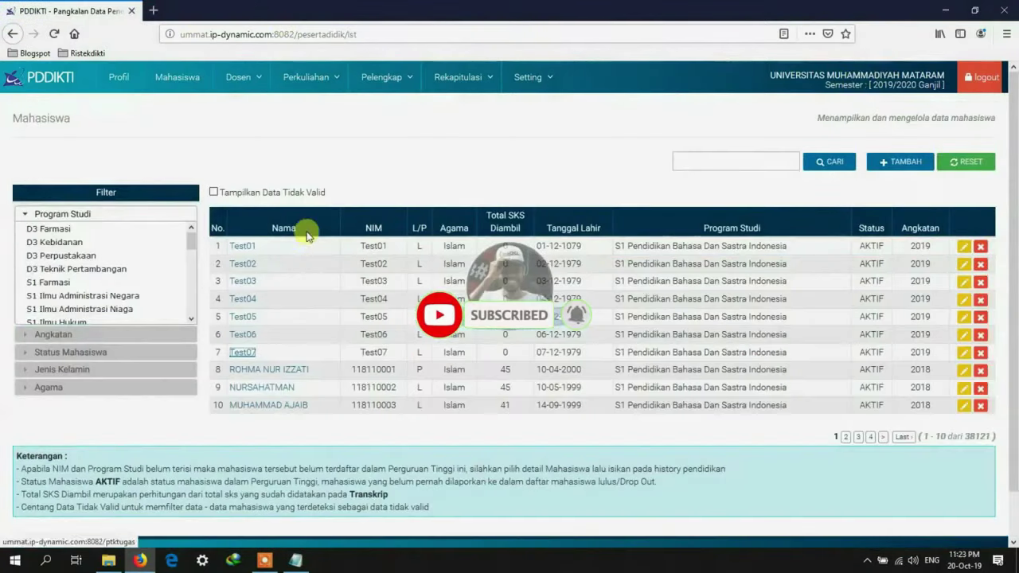
# Step: From the student lecture activity list, open each test student's activity edit form in its own tab
pyautogui.click(306, 77)
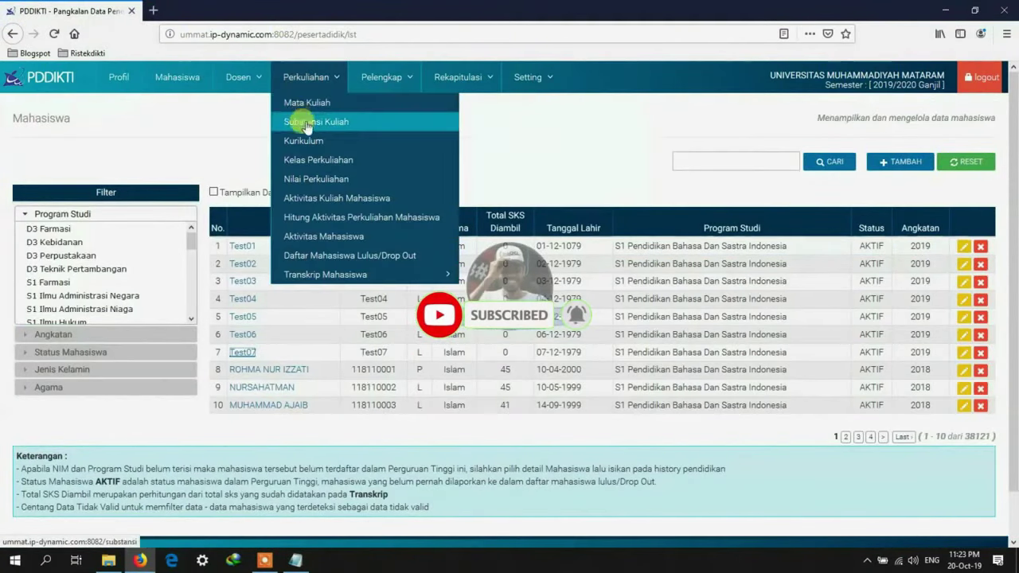
pyautogui.click(326, 200)
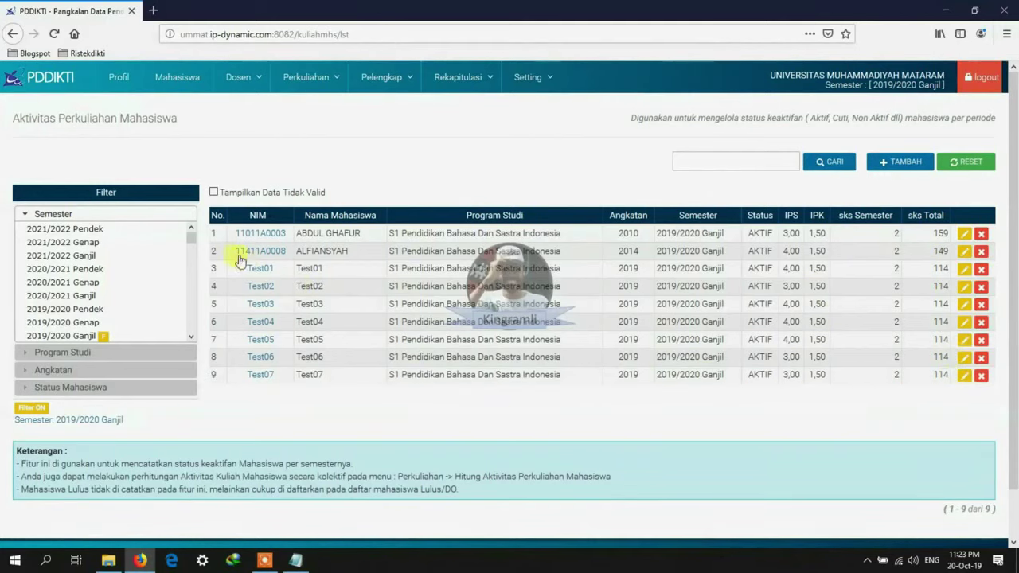
pyautogui.middleClick(955, 250)
pyautogui.rightClick(953, 259)
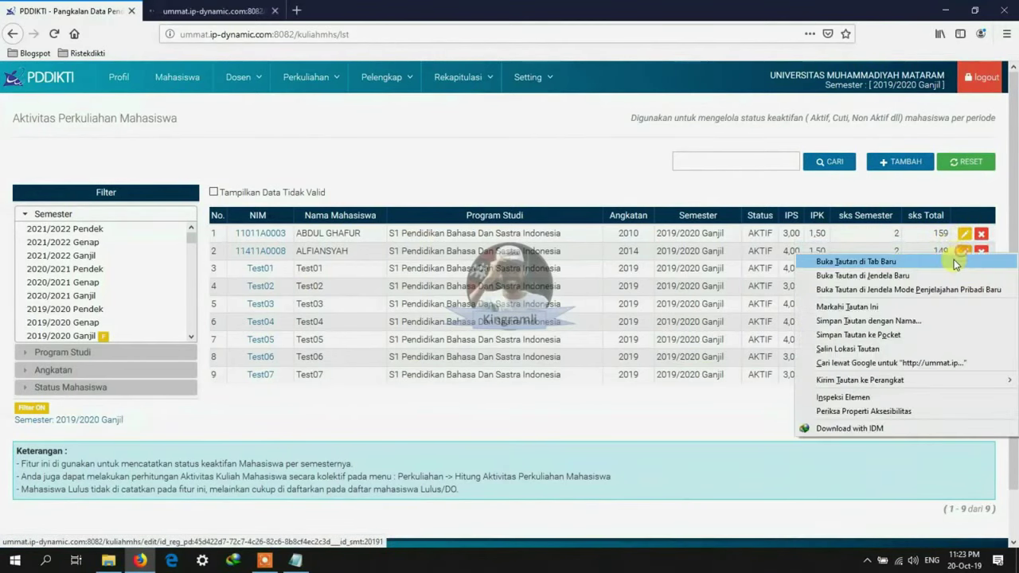
pyautogui.click(959, 267)
pyautogui.rightClick(958, 277)
pyautogui.click(959, 284)
pyautogui.rightClick(960, 291)
pyautogui.click(962, 300)
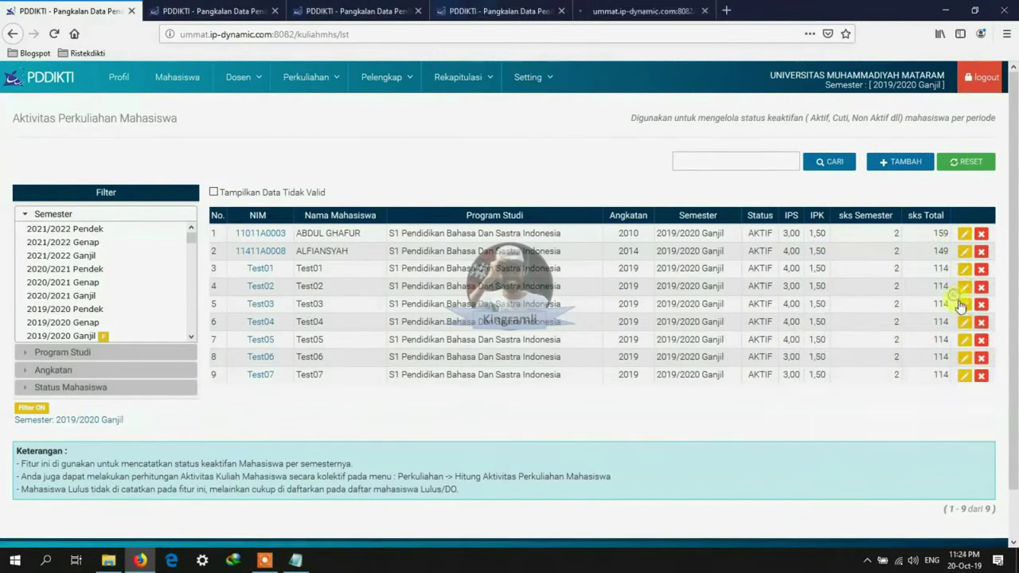
pyautogui.rightClick(961, 312)
pyautogui.click(963, 320)
pyautogui.rightClick(962, 326)
pyautogui.click(963, 334)
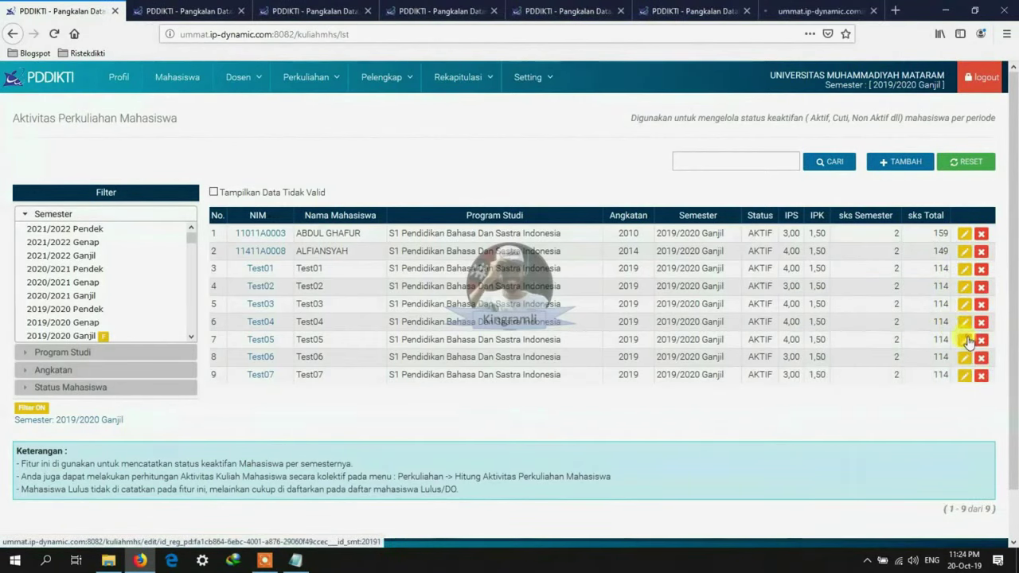
pyautogui.rightClick(958, 337)
pyautogui.click(954, 350)
pyautogui.rightClick(954, 355)
pyautogui.click(956, 362)
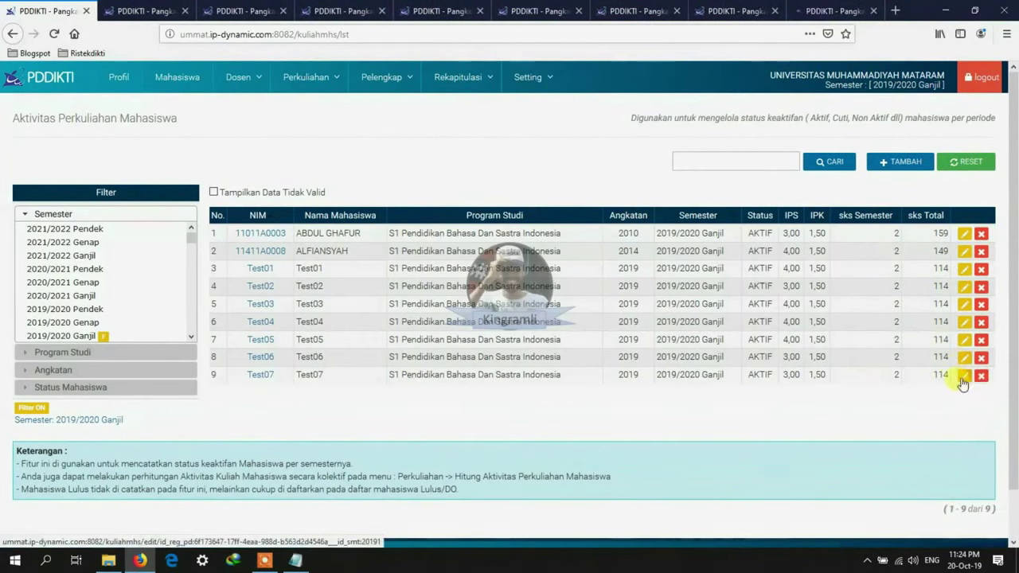
pyautogui.rightClick(952, 379)
pyautogui.click(949, 393)
# Step: Set IPK to 3 on the first two activity forms, saving and closing each
pyautogui.click(119, 11)
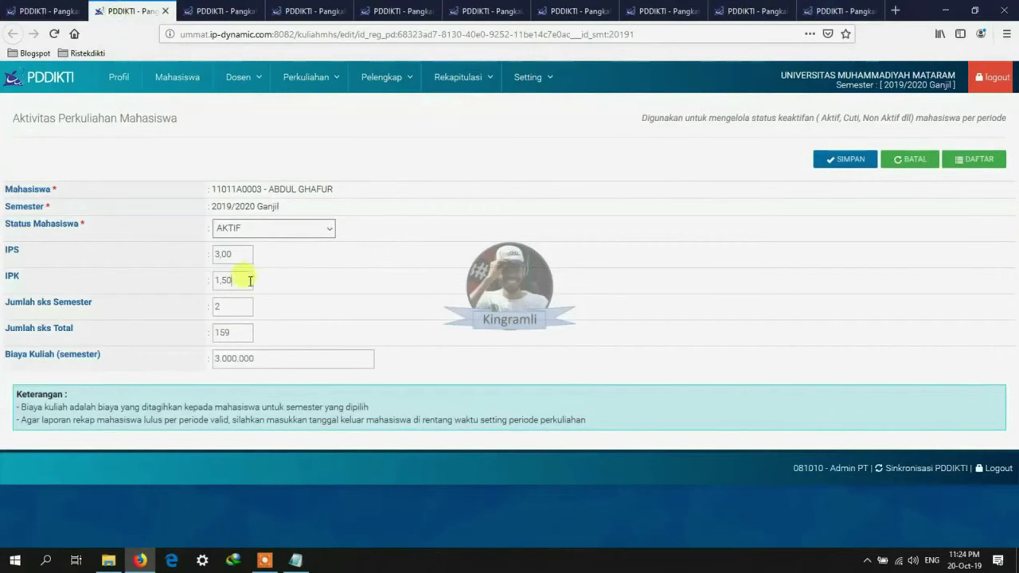
pyautogui.write('3')
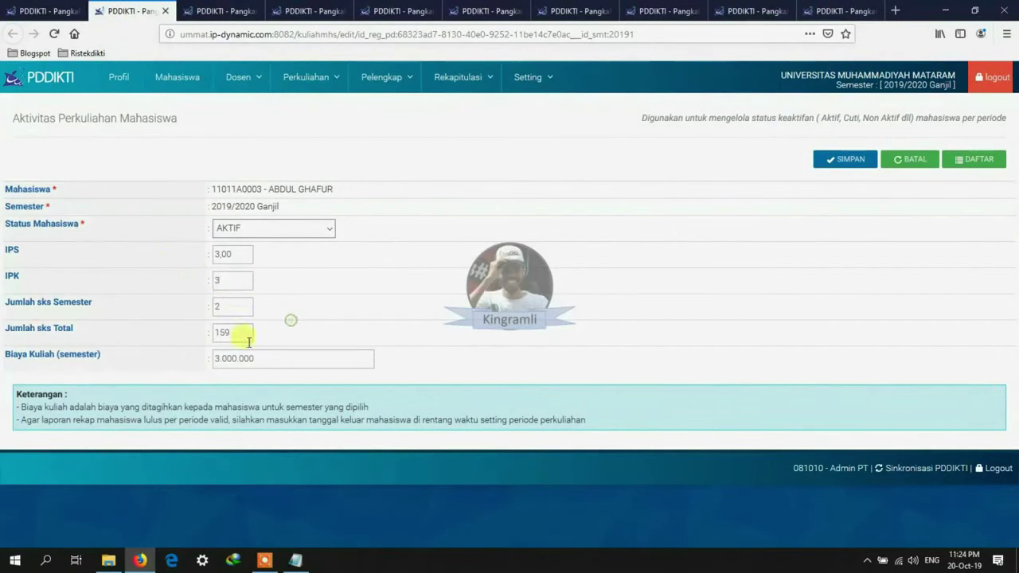
pyautogui.click(850, 161)
pyautogui.click(165, 12)
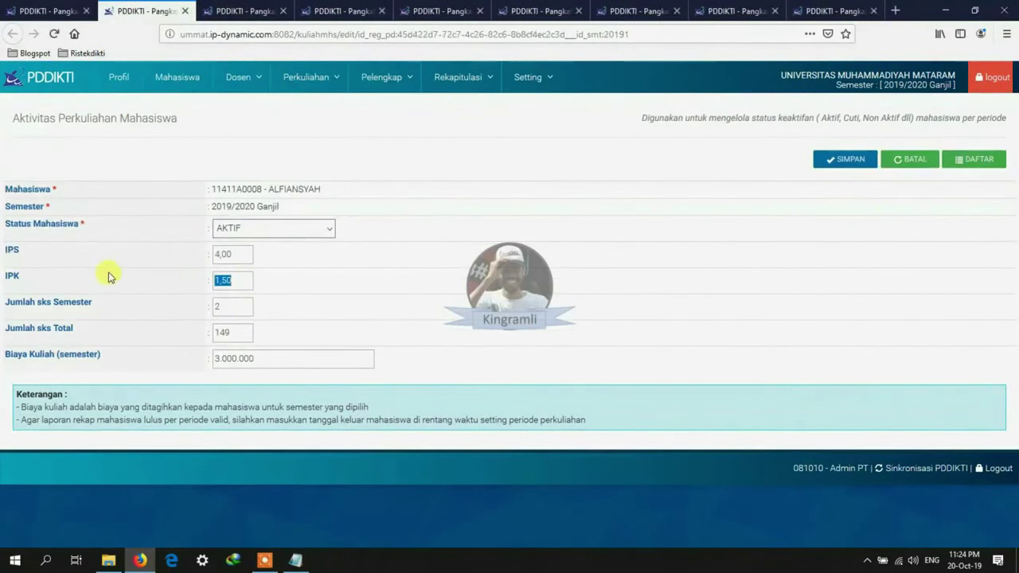
pyautogui.write('3')
pyautogui.click(845, 159)
pyautogui.click(185, 11)
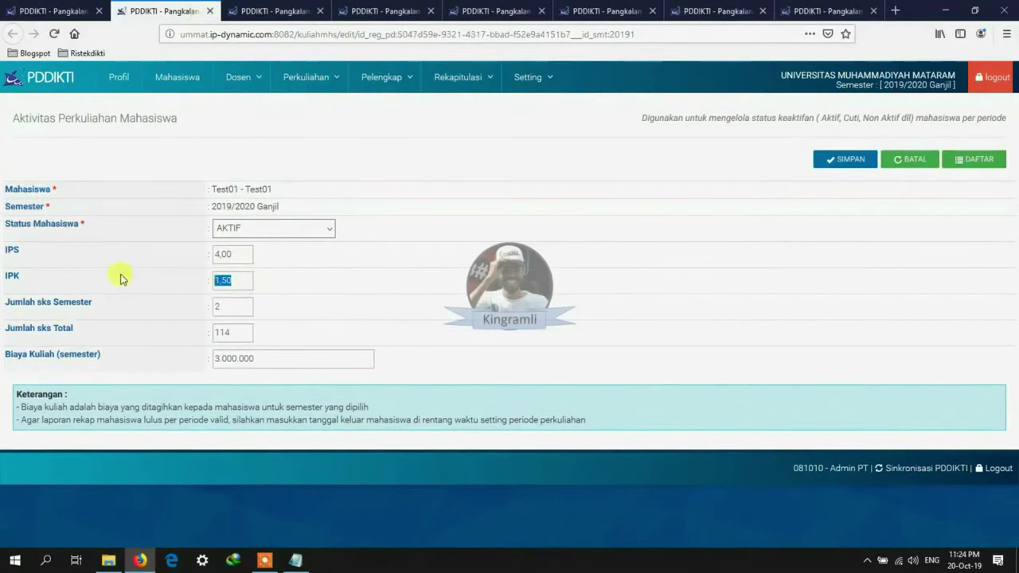
# Step: Correct Test01 and Test02 to IPK 3 and total SKS 150, saving each
pyautogui.write('3')
pyautogui.press('Tab')
pyautogui.press('Tab')
pyautogui.write('150')
pyautogui.click(843, 159)
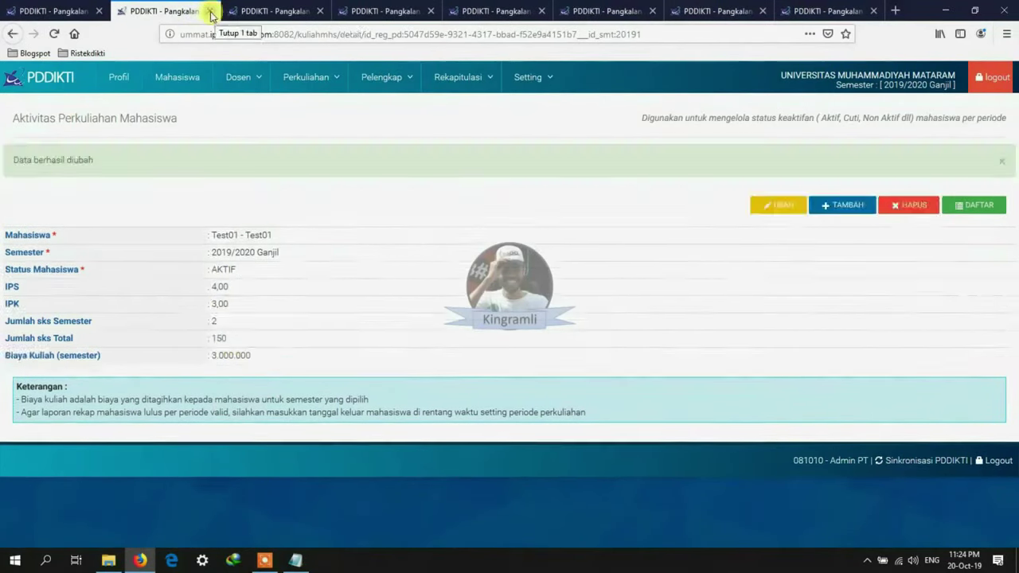
pyautogui.click(210, 12)
pyautogui.moveTo(245, 284); pyautogui.dragTo(109, 281)
pyautogui.write('150')
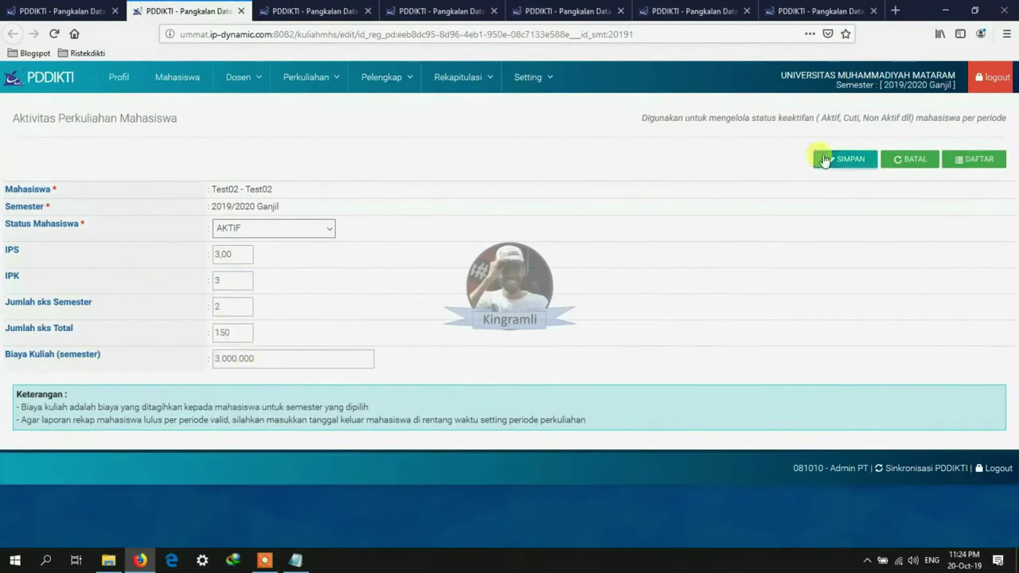
pyautogui.click(828, 159)
pyautogui.hotkey('ctrl', 'w')
# Step: Correct Test03 and Test04 to IPK 3 and total SKS 150, saving each
pyautogui.write('3')
pyautogui.press('Tab')
pyautogui.press('Tab')
pyautogui.write('150')
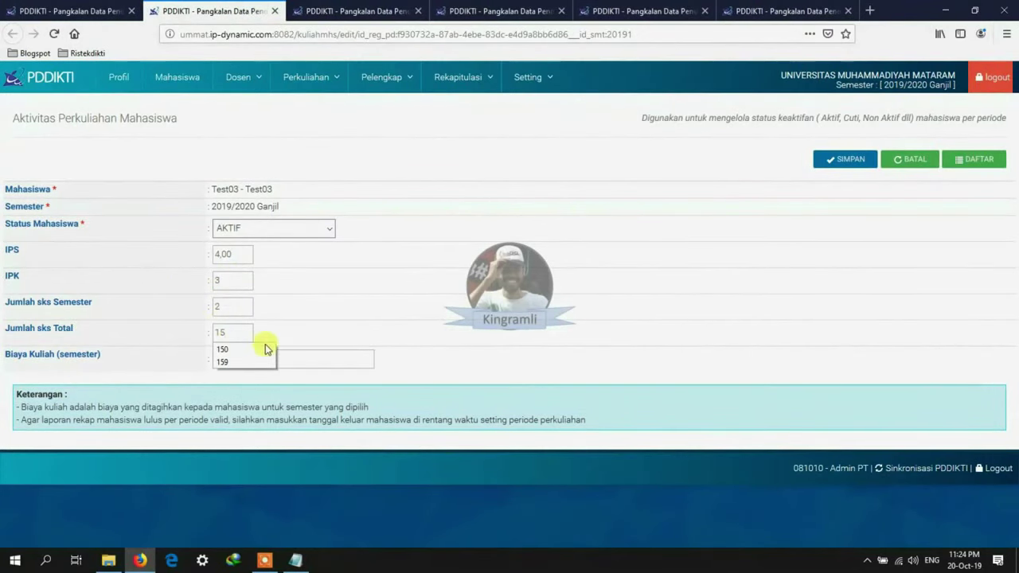
pyautogui.click(843, 159)
pyautogui.hotkey('ctrl', 'w')
pyautogui.moveTo(245, 280); pyautogui.dragTo(128, 275)
pyautogui.write('3')
pyautogui.press('Tab')
pyautogui.press('Tab')
pyautogui.write('150')
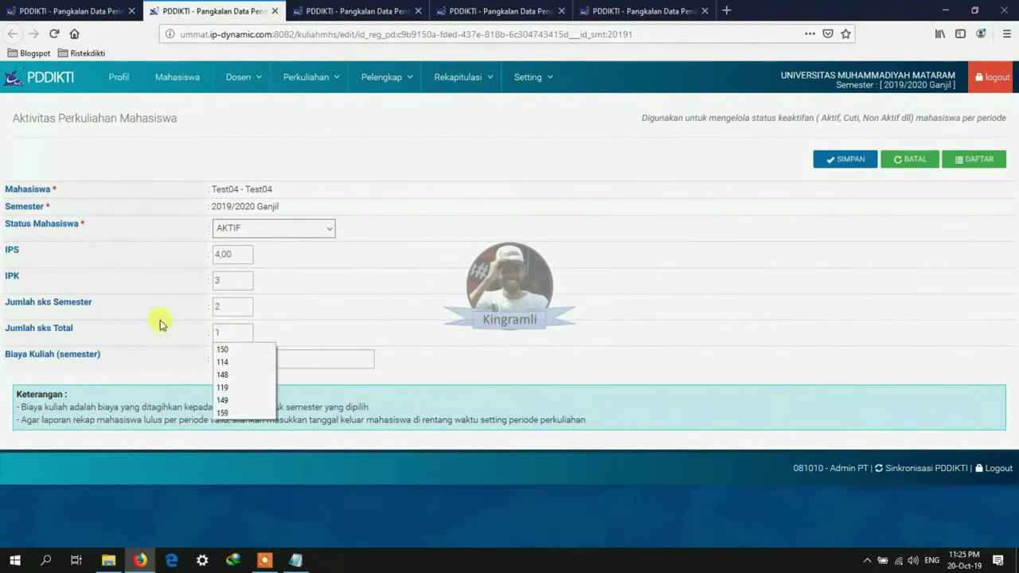
pyautogui.click(844, 159)
pyautogui.click(275, 10)
# Step: Save Test05 with IPK 3 and SKS 150, and Test06 with IPK 3 and SKS 15
pyautogui.moveTo(245, 279); pyautogui.dragTo(95, 278)
pyautogui.write('3')
pyautogui.press('Tab')
pyautogui.press('Tab')
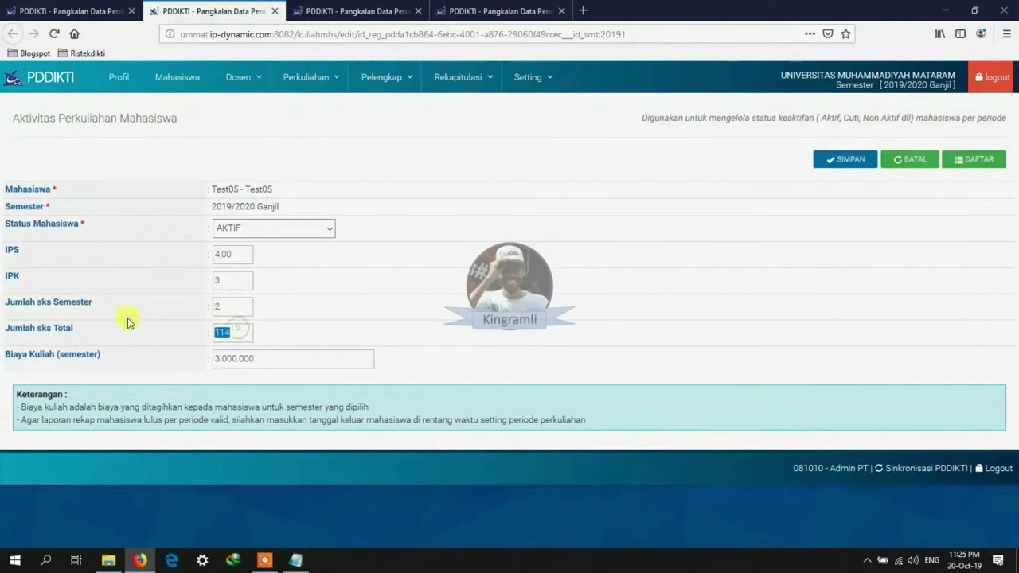
pyautogui.write('150')
pyautogui.click(844, 159)
pyautogui.click(275, 10)
pyautogui.moveTo(238, 279); pyautogui.dragTo(96, 278)
pyautogui.write('3')
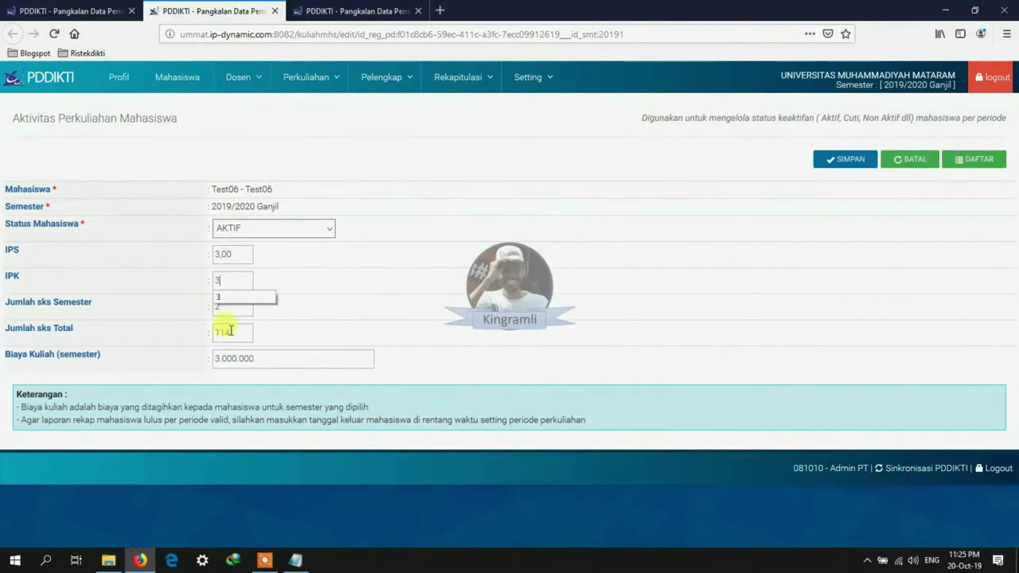
pyautogui.press('Tab')
pyautogui.press('Tab')
pyautogui.write('15')
pyautogui.click(835, 161)
pyautogui.click(275, 11)
# Step: Correct Test07 to IPK 3 and total SKS 150, save, and return to the student list
pyautogui.moveTo(247, 279); pyautogui.dragTo(170, 285)
pyautogui.write('3')
pyautogui.press('Tab')
pyautogui.press('Tab')
pyautogui.write('15')
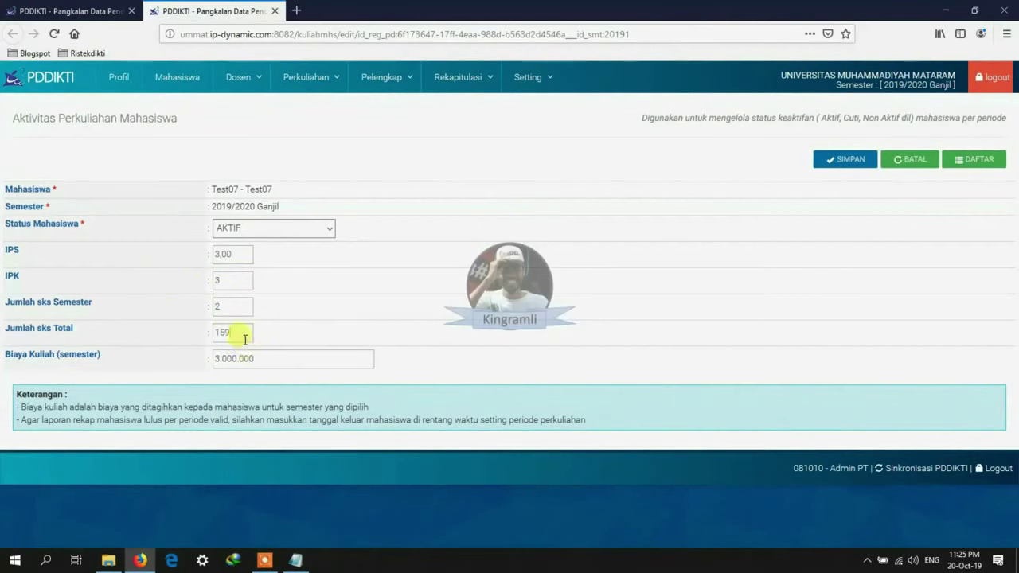
pyautogui.write('0')
pyautogui.click(840, 162)
pyautogui.click(275, 10)
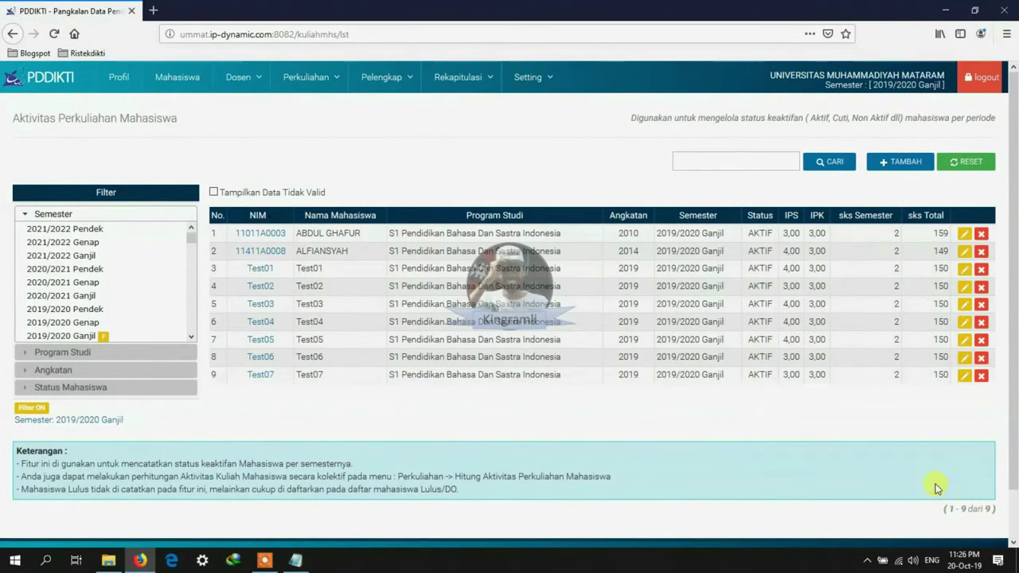
pyautogui.scroll(-1, 927, 485)
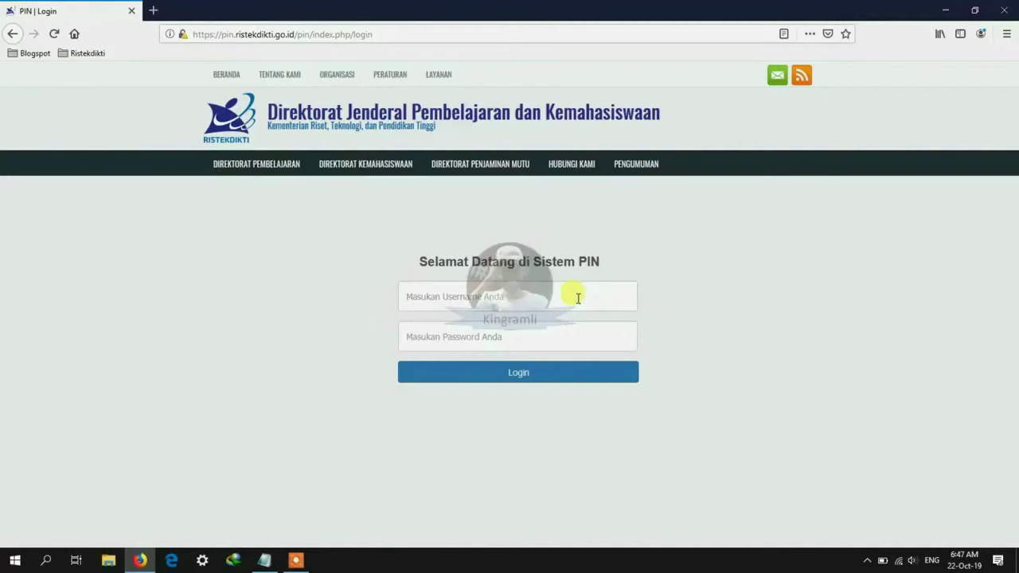
# Step: Log in to PIN Ristekdikti with the account username and password
pyautogui.click(578, 299)
pyautogui.write('0')
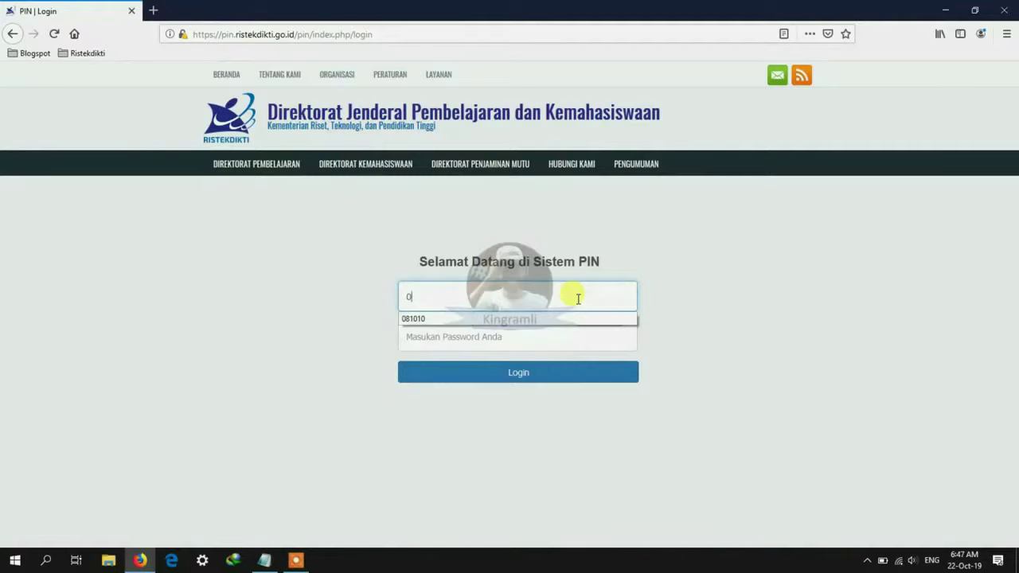
pyautogui.write('81010')
pyautogui.press('Tab')
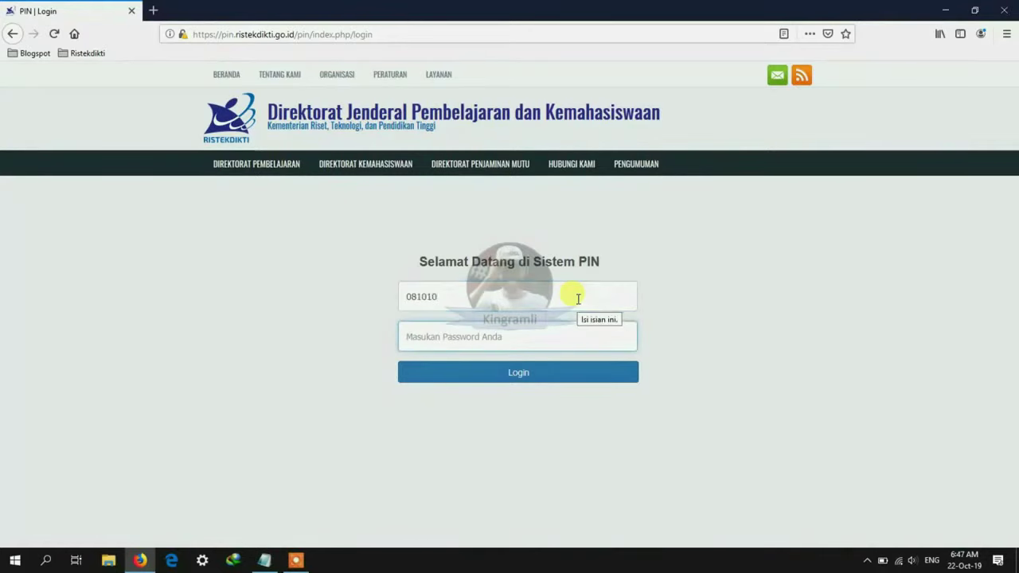
pyautogui.write('1***')
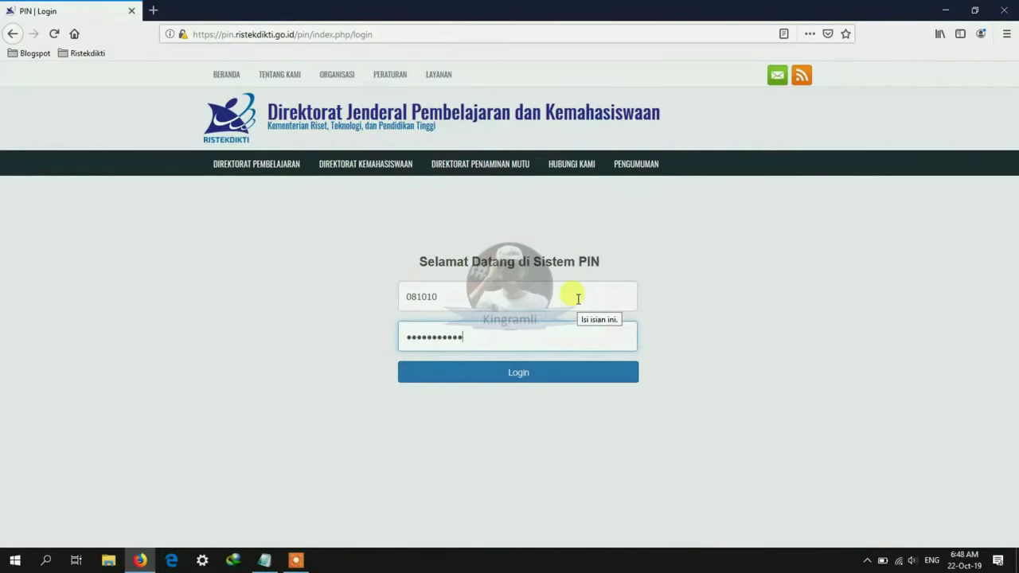
pyautogui.press('Return')
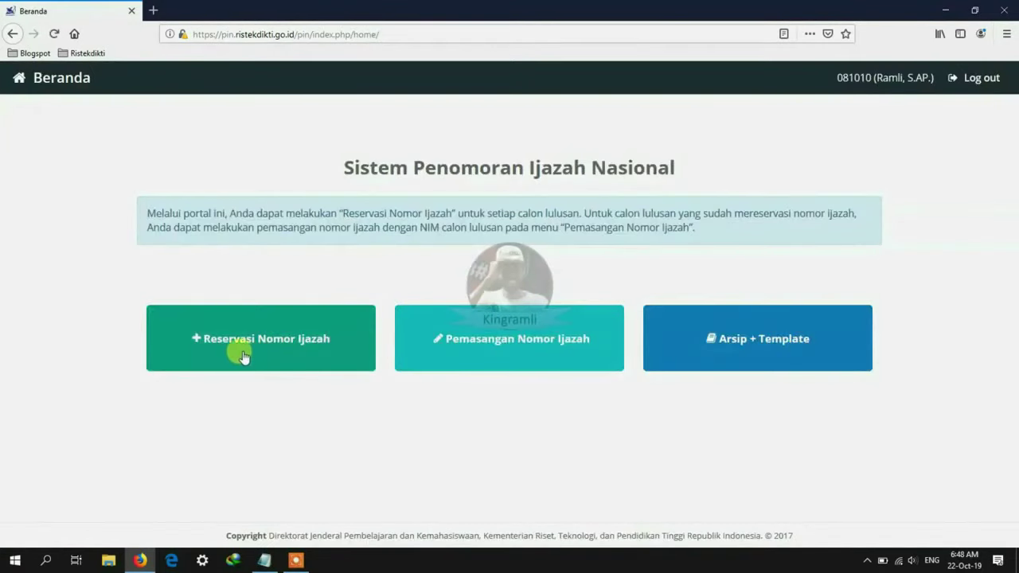
# Step: Under Reservasi Nomor Ijazah, pick S1 Pendidikan Bahasa Dan Sastra Indonesia and the year, then refresh data
pyautogui.click(242, 351)
pyautogui.click(768, 294)
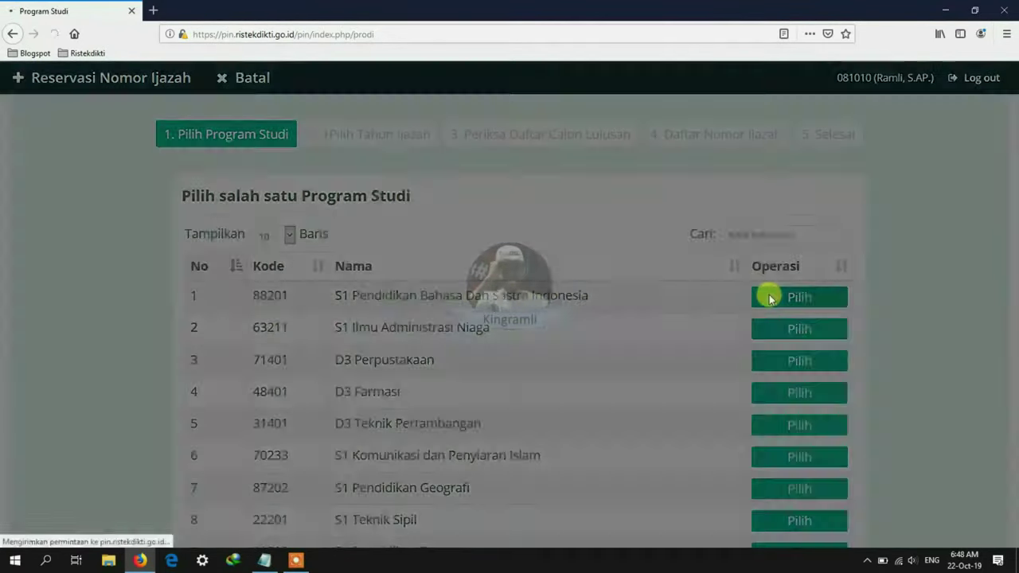
pyautogui.click(637, 240)
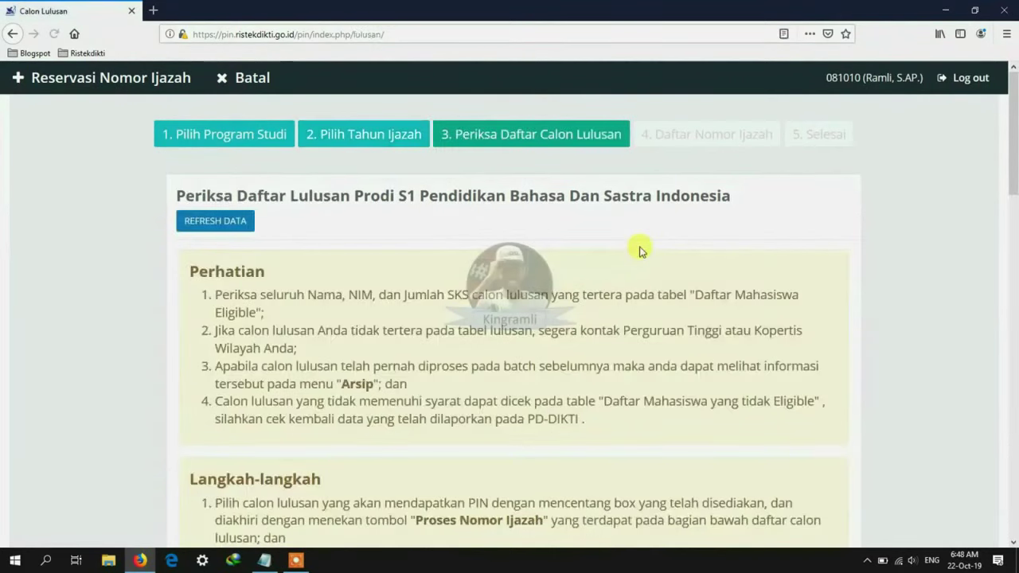
pyautogui.click(228, 231)
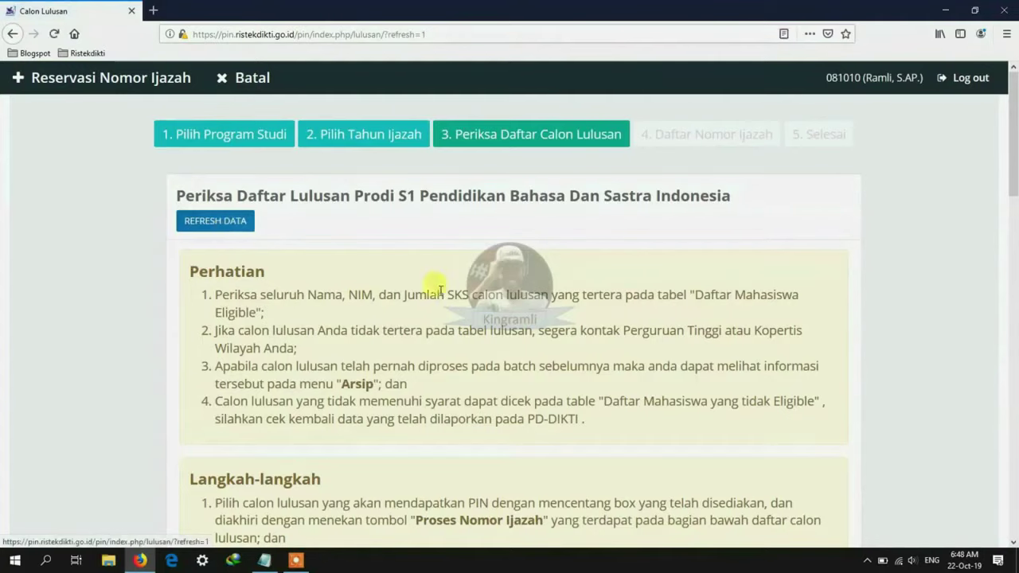
pyautogui.scroll(-2, 472, 295)
pyautogui.scroll(-5, 477, 286)
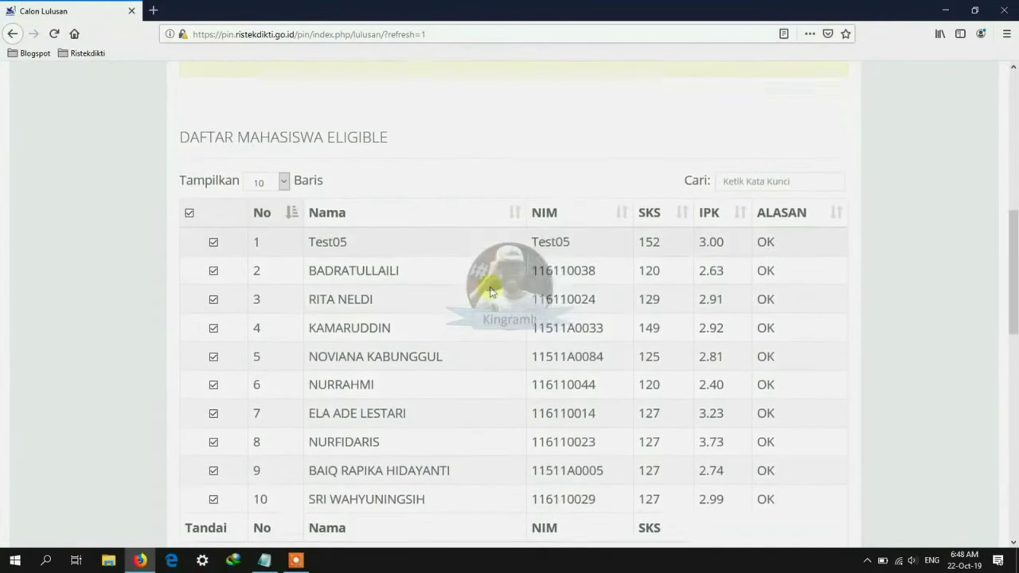
# Step: Search the eligible list for 'tes' and sort the results by NIM
pyautogui.click(751, 164)
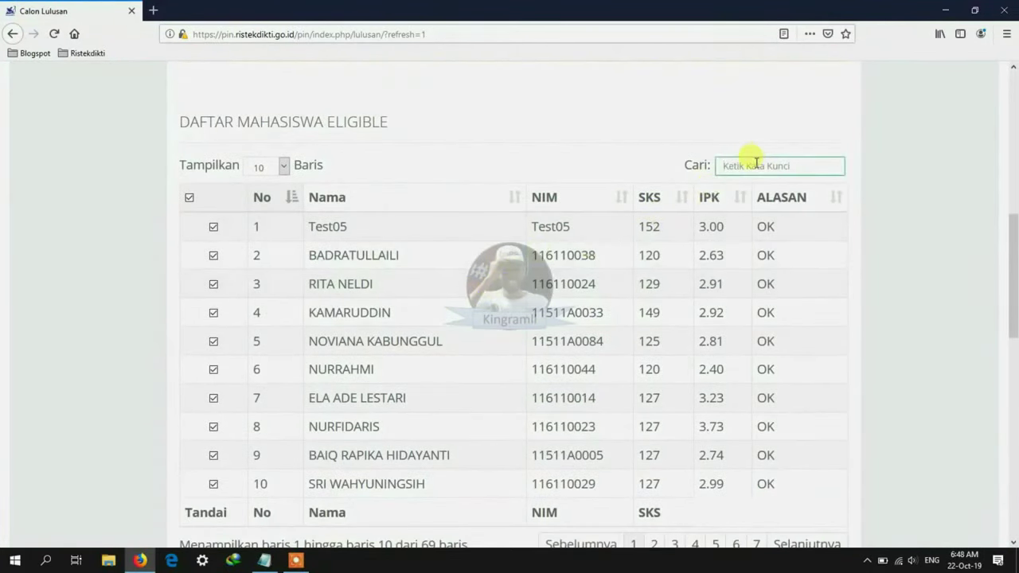
pyautogui.write('test')
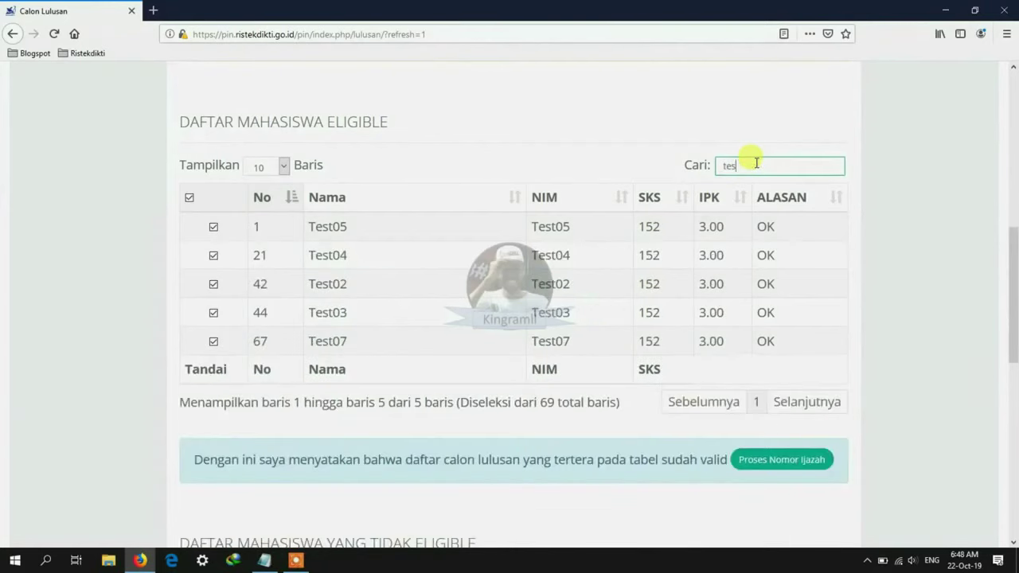
pyautogui.click(620, 199)
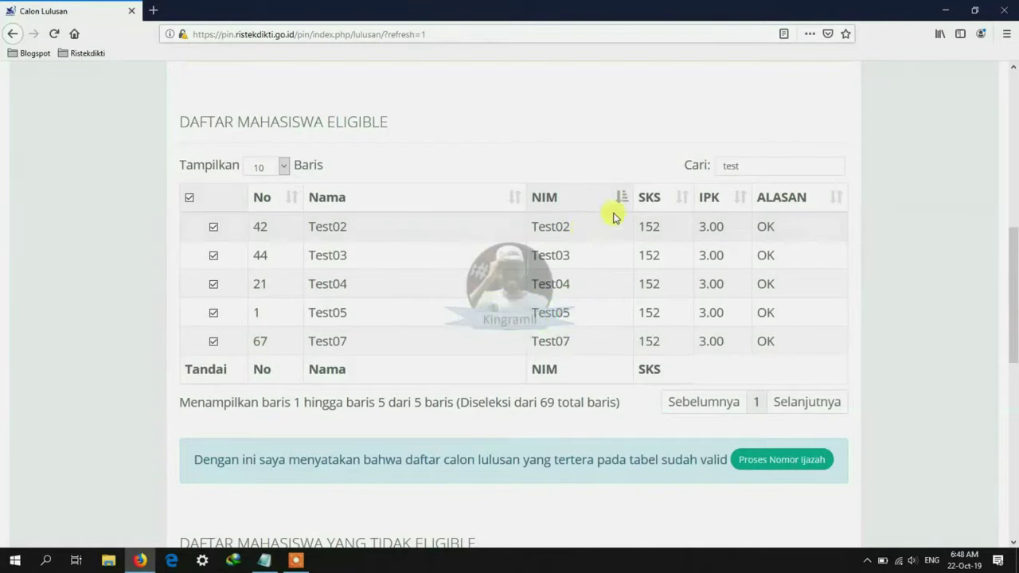
pyautogui.moveTo(753, 165); pyautogui.dragTo(695, 173)
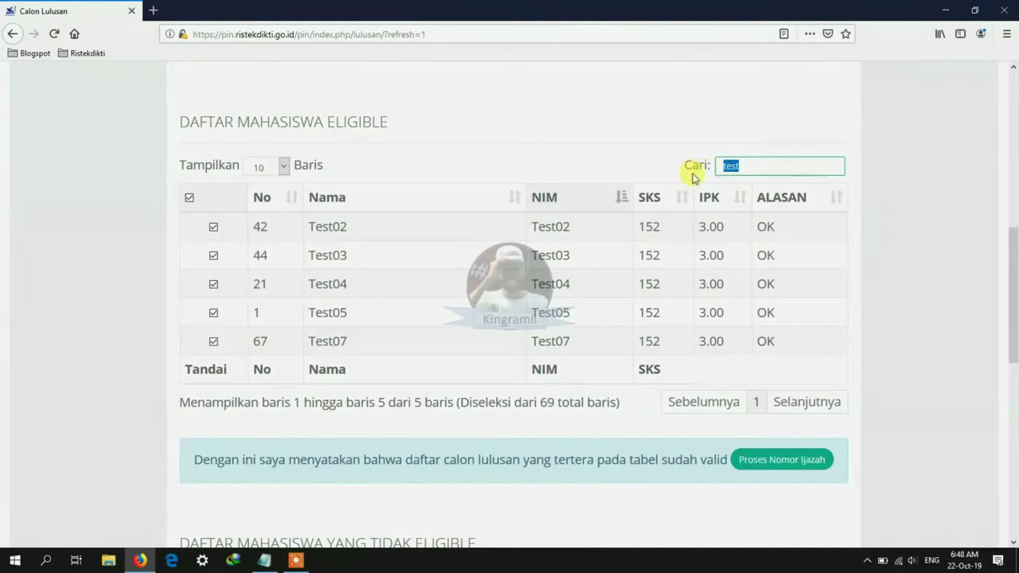
# Step: Search both the eligible and ineligible lists for one student's NIM and note the ineligibility reason
pyautogui.write('11011A0003')
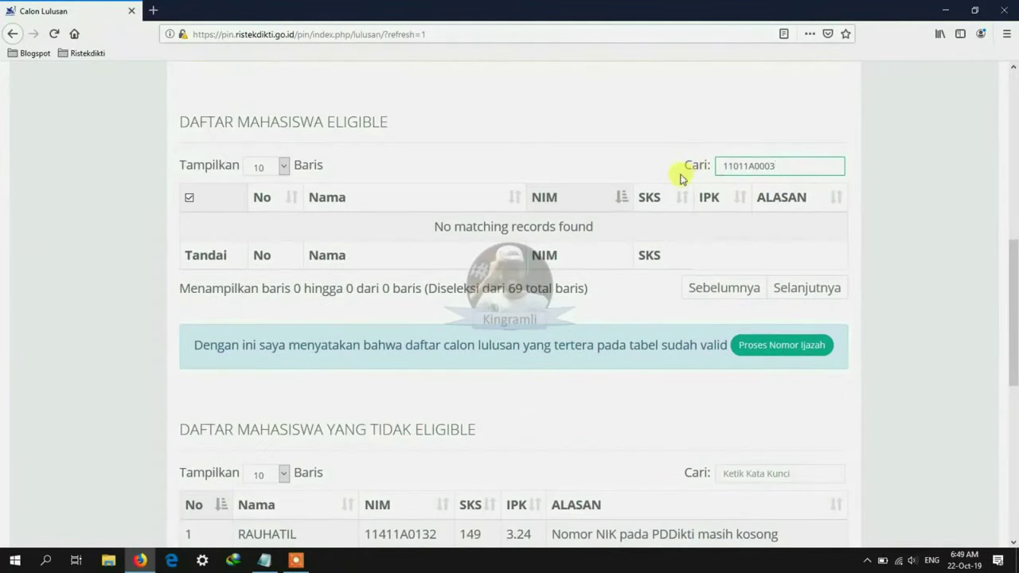
pyautogui.scroll(-2, 676, 171)
pyautogui.click(752, 405)
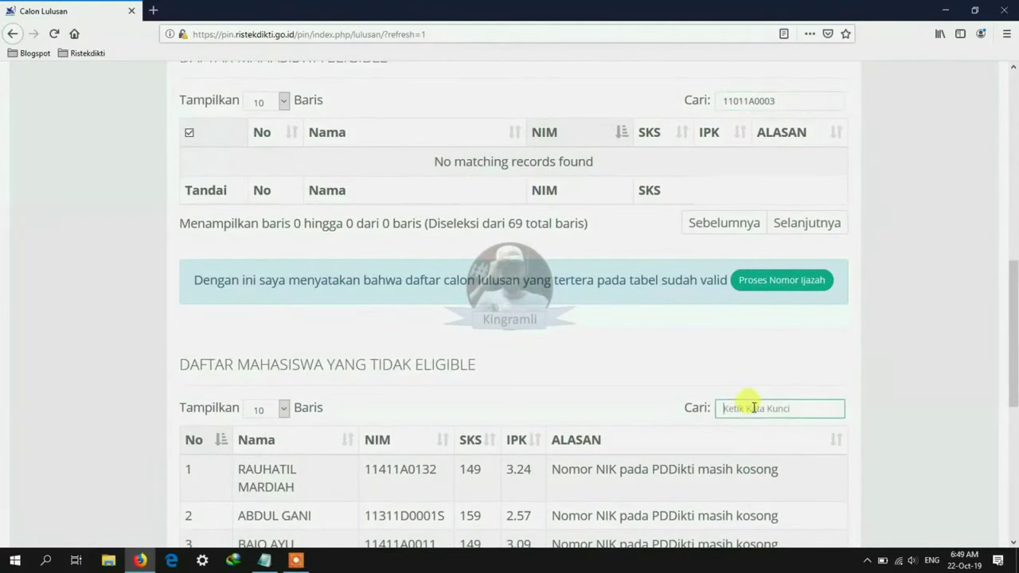
pyautogui.write('11011A0003')
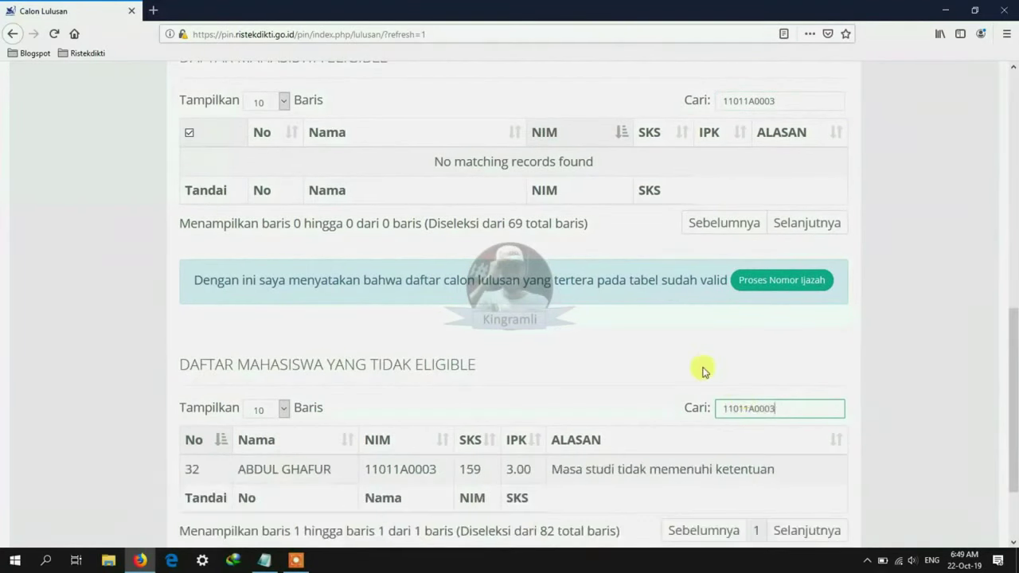
pyautogui.moveTo(552, 469); pyautogui.dragTo(762, 469)
pyautogui.click(642, 327)
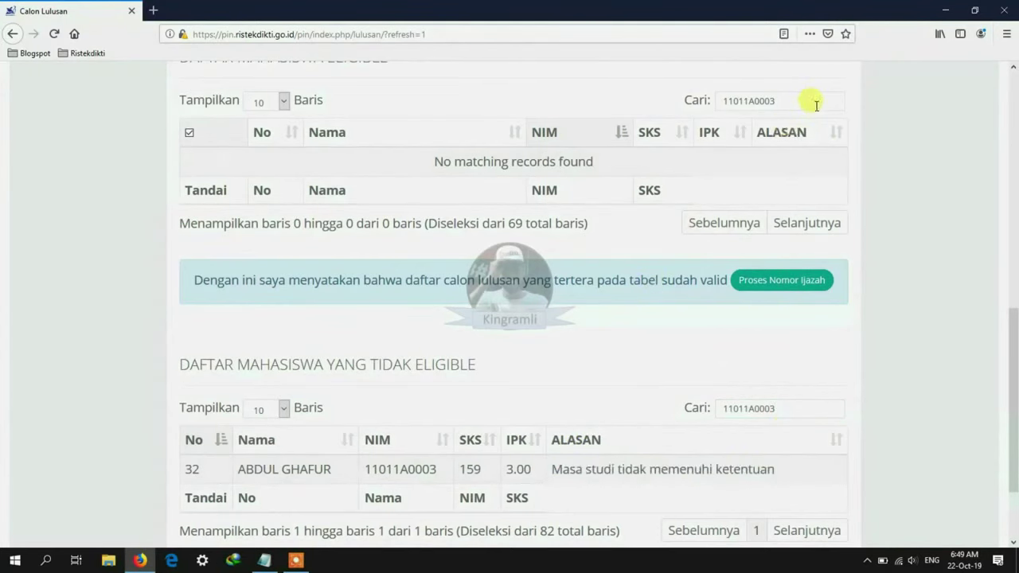
# Step: Replace the eligible-list search with a second student's NIM
pyautogui.moveTo(796, 101); pyautogui.dragTo(711, 98)
pyautogui.rightClick(727, 96)
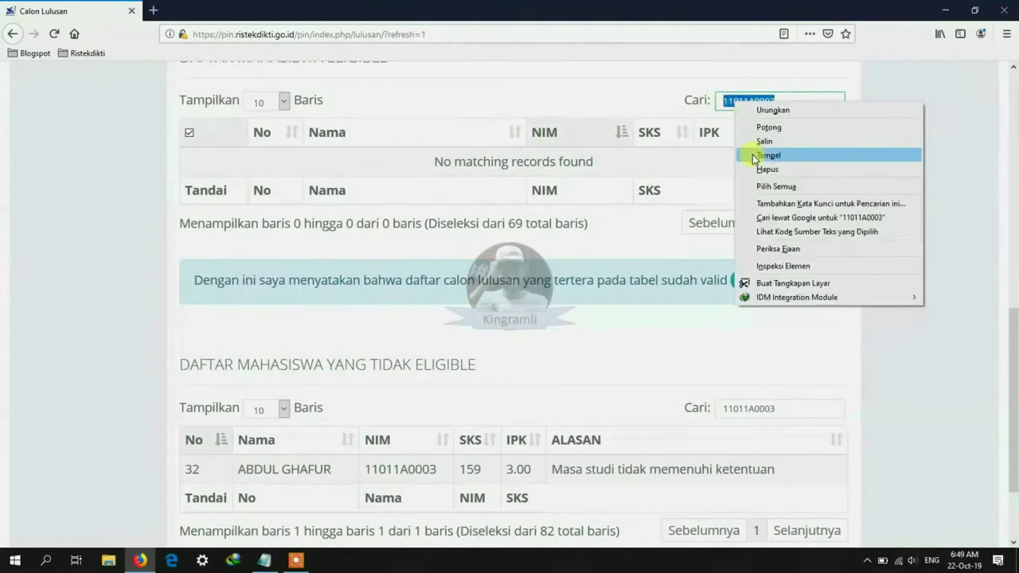
pyautogui.click(740, 152)
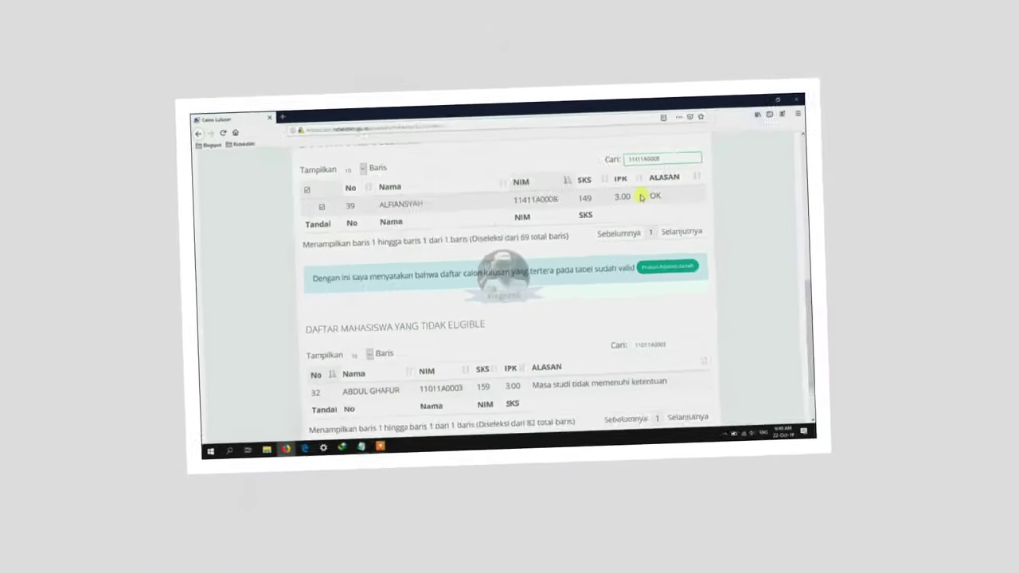